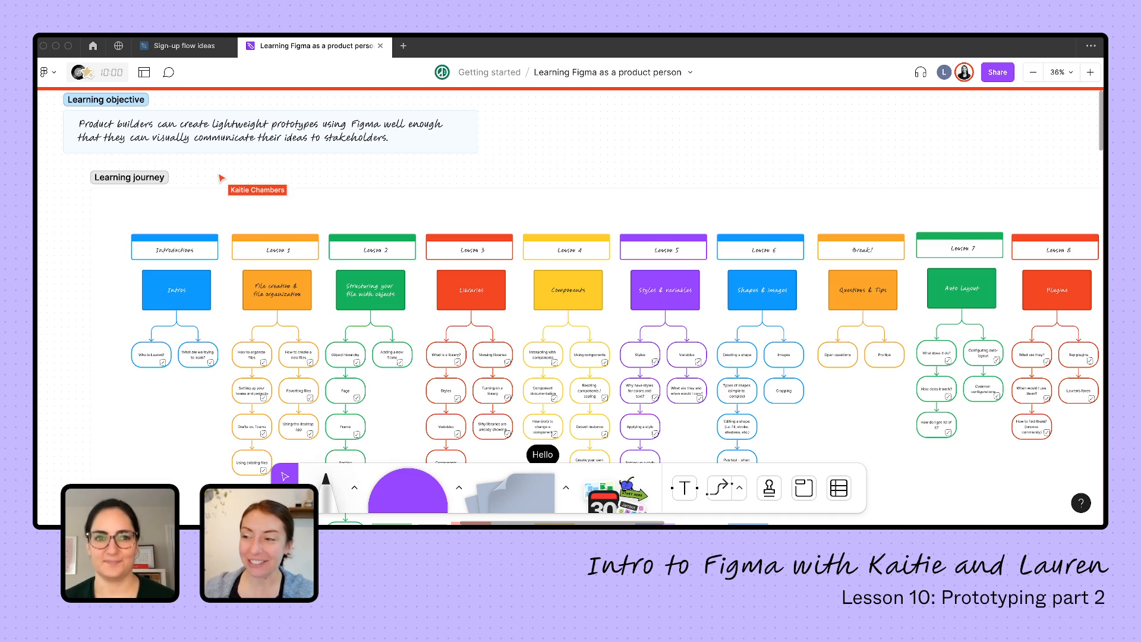
scroll(221, 177, "right", 15)
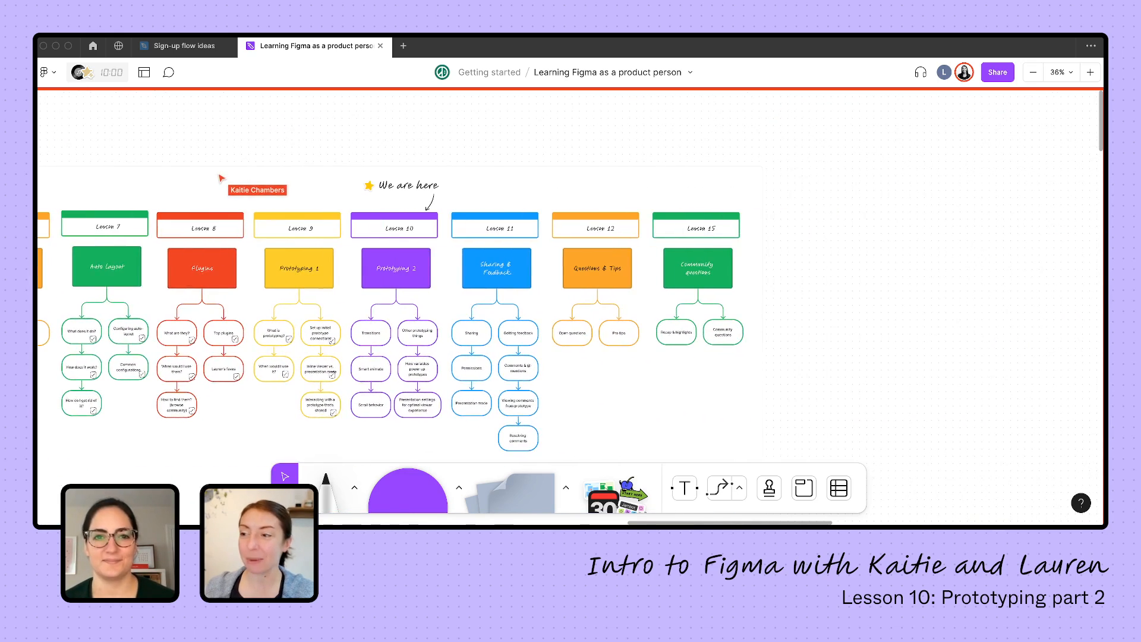
scroll(221, 177, "left", 3)
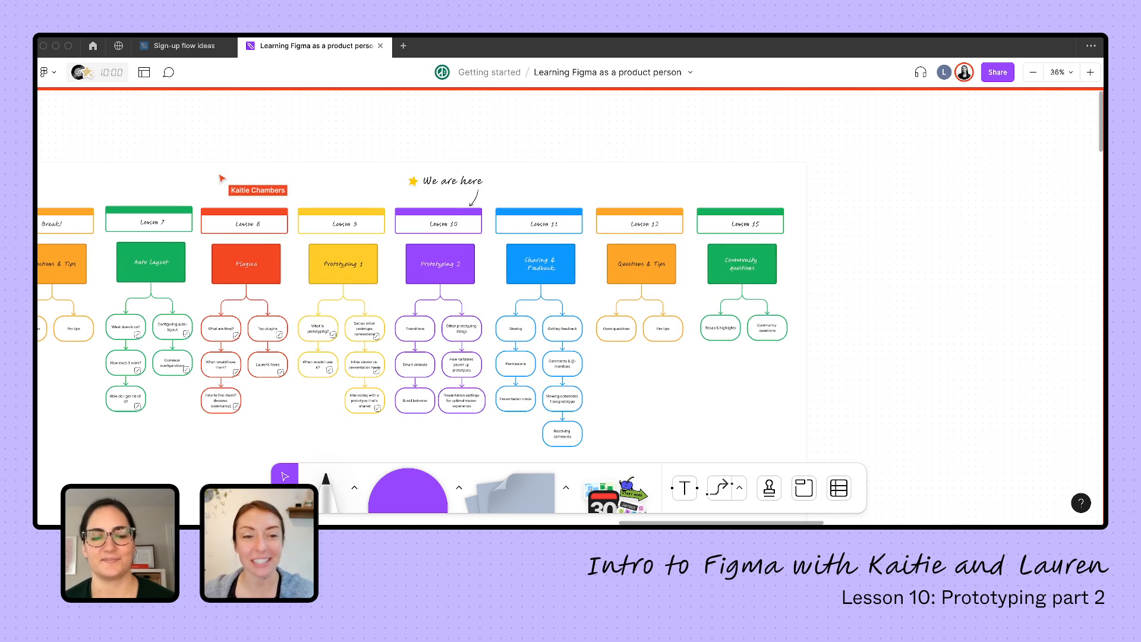
scroll(221, 178, "down", 1)
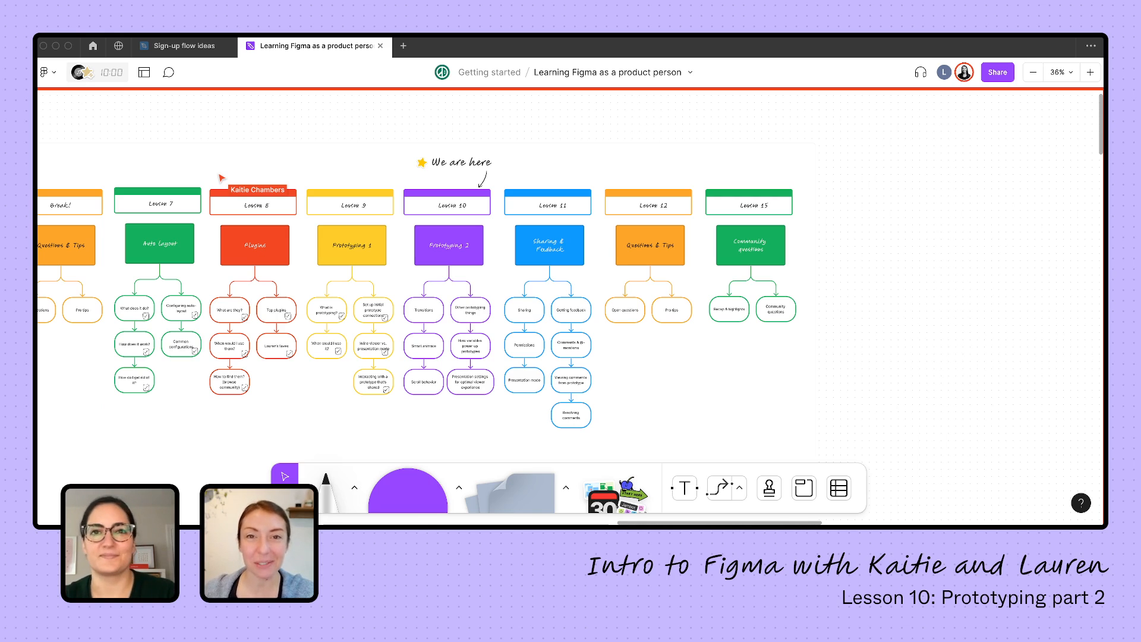
Switch from the FigJam board to the Sign-up flow ideas design file
left_click(180, 51)
scroll(338, 310, "up", 3)
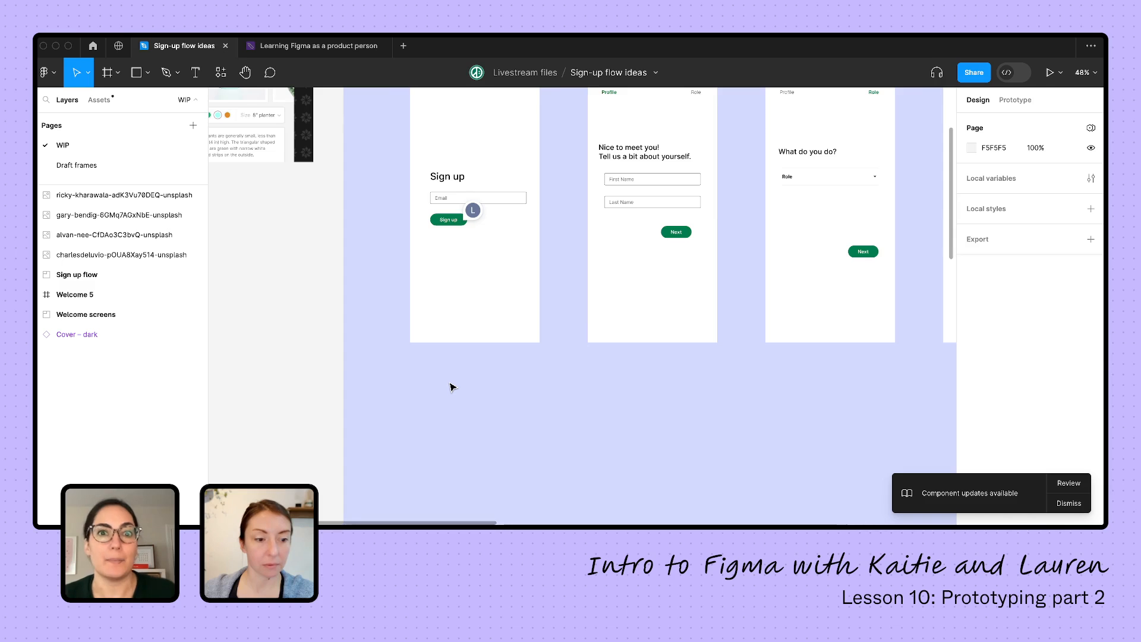
scroll(451, 386, "up", 3)
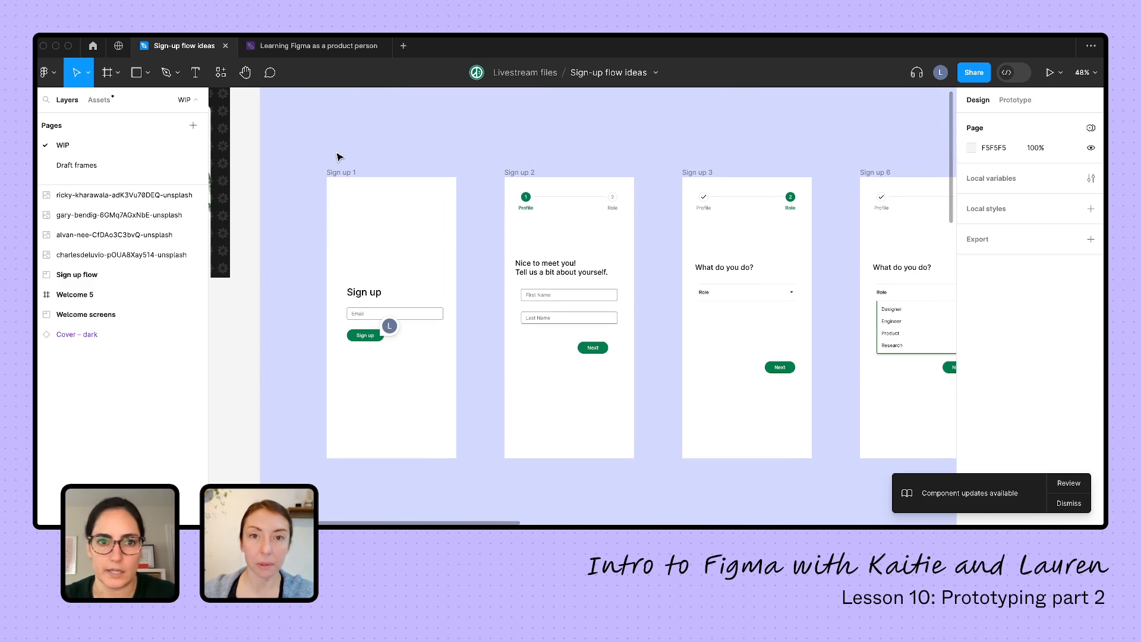
Preview Sign up 1 inline, tap Sign up to reach the name screen, move the preview aside and restart it
left_click(340, 172)
key("shift+space")
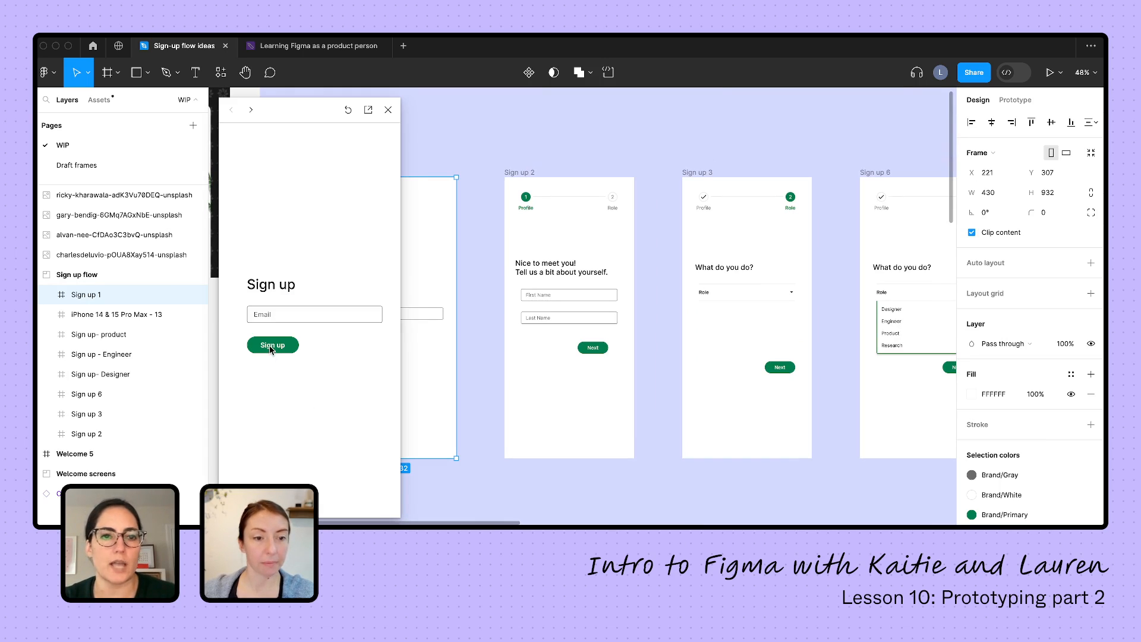
left_click(272, 347)
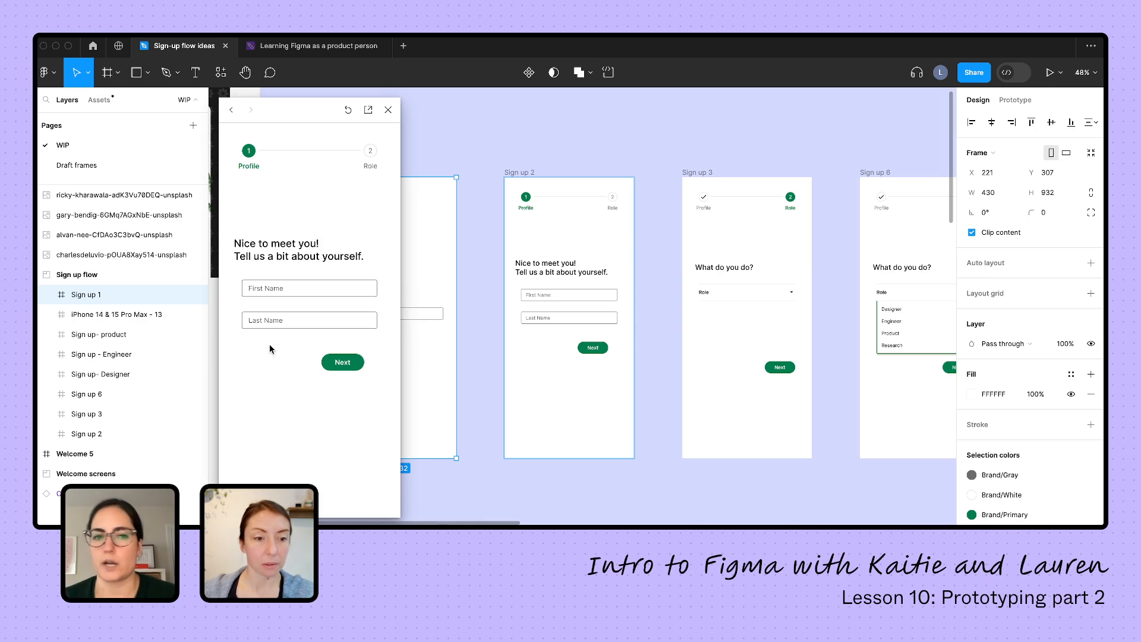
left_click_drag(326, 120, 182, 120)
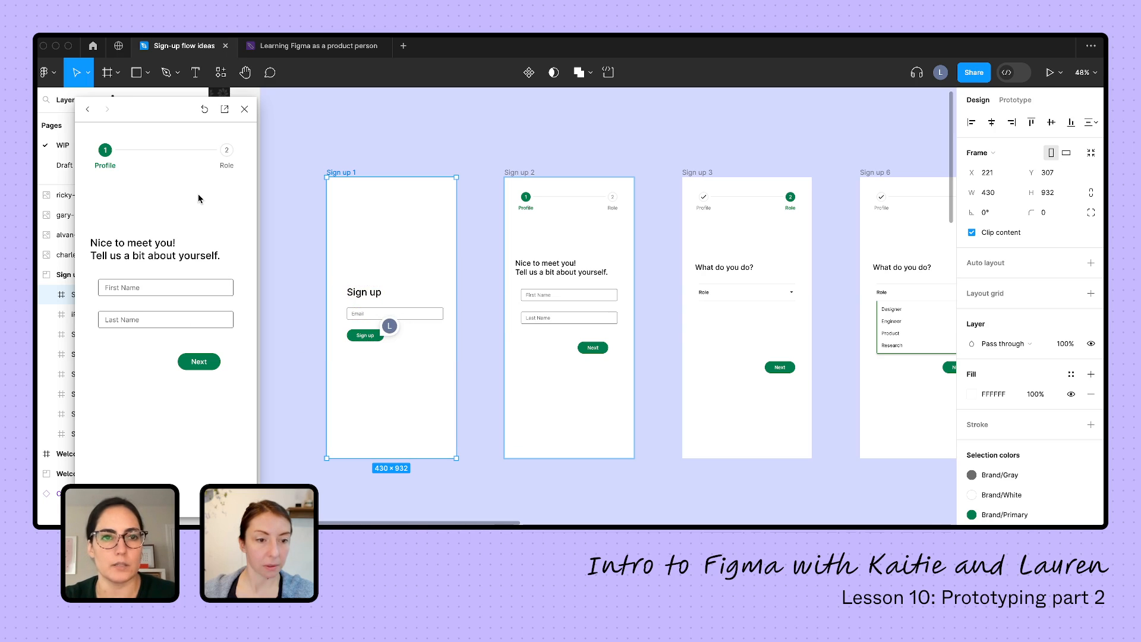
key("r")
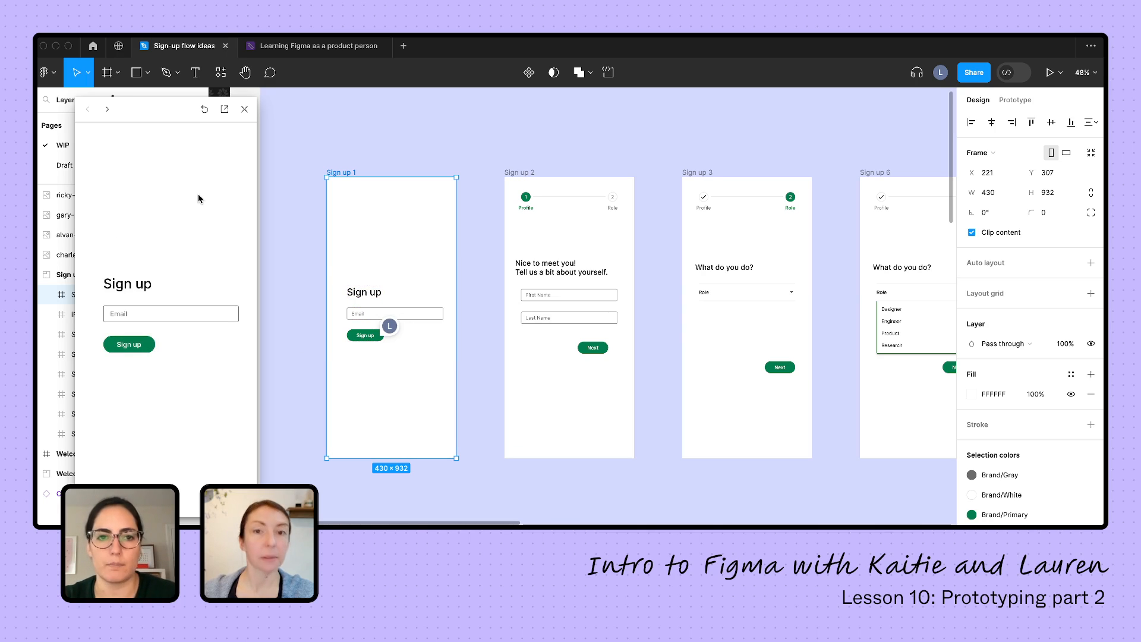
Set the Sign up button's tap-to-Sign up 2 interaction to a Dissolve transition and watch it in the preview
left_click(368, 337)
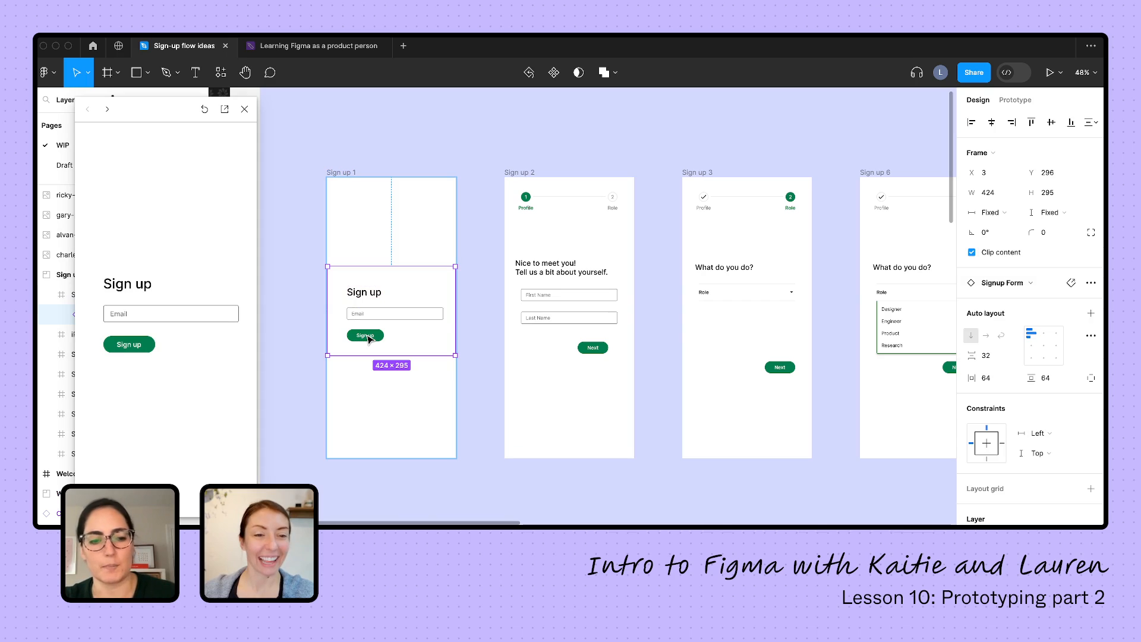
key("shift+e")
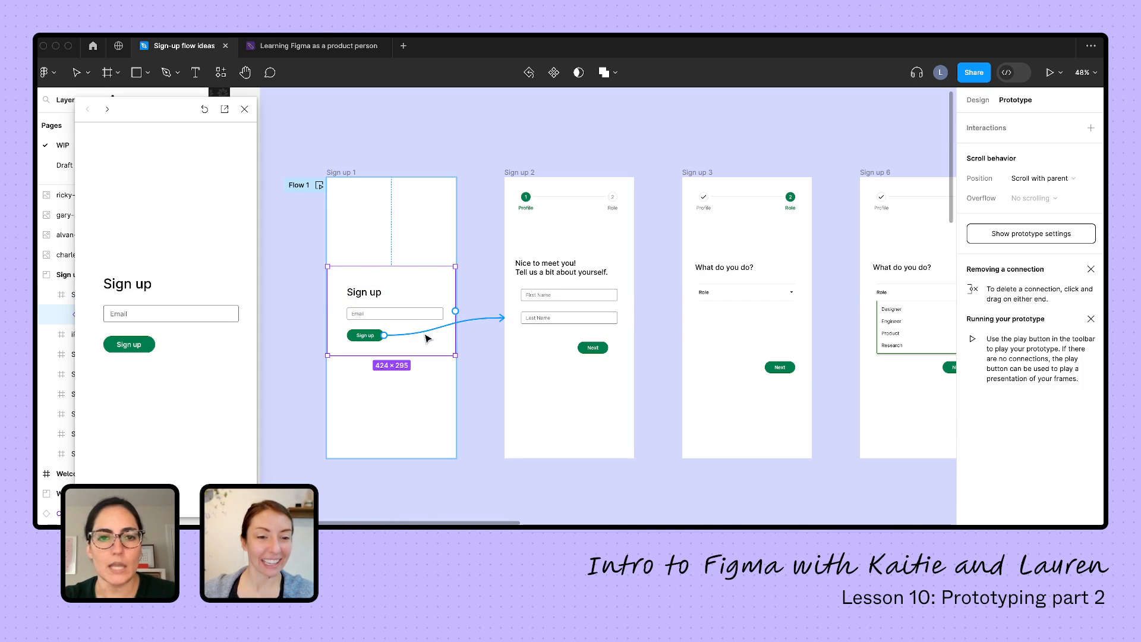
left_click(369, 337)
left_click_drag(435, 364, 471, 200)
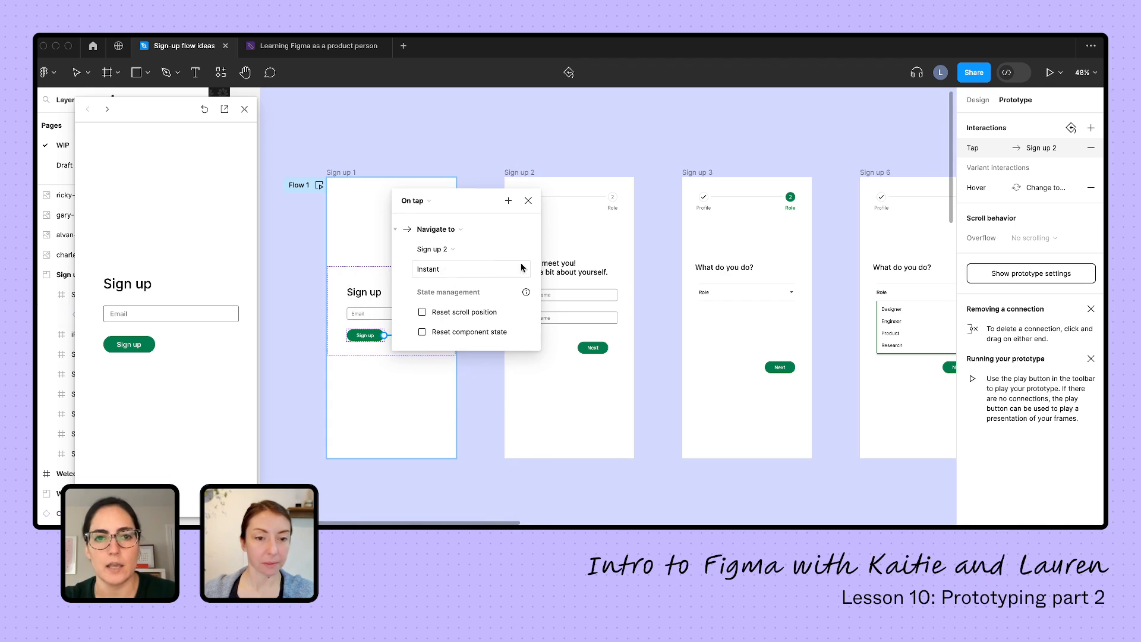
left_click(522, 270)
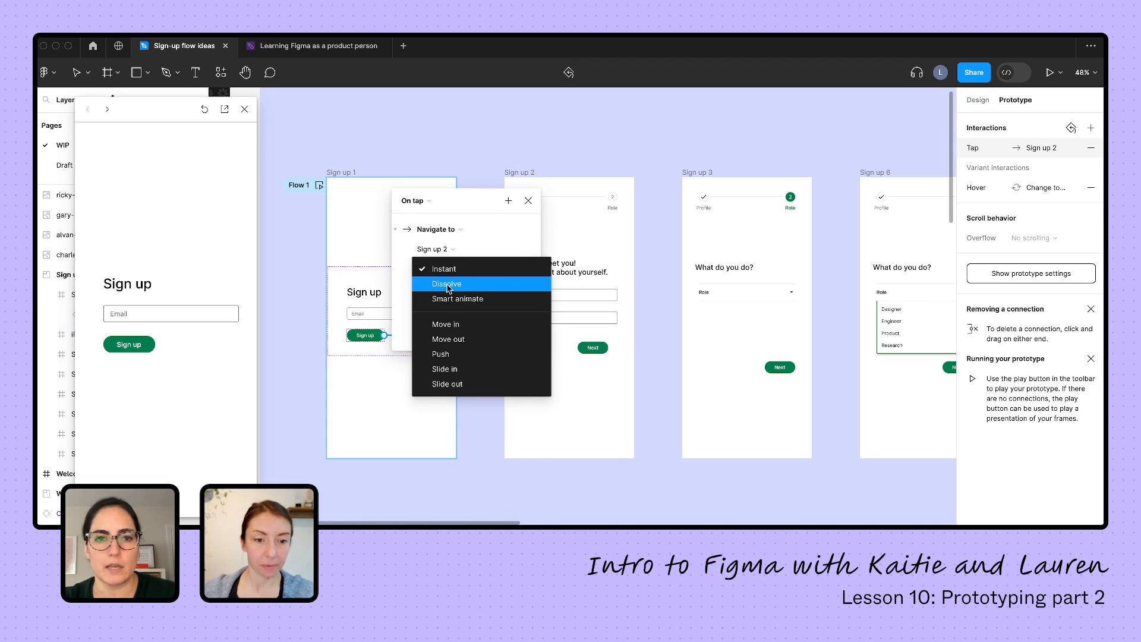
left_click(446, 285)
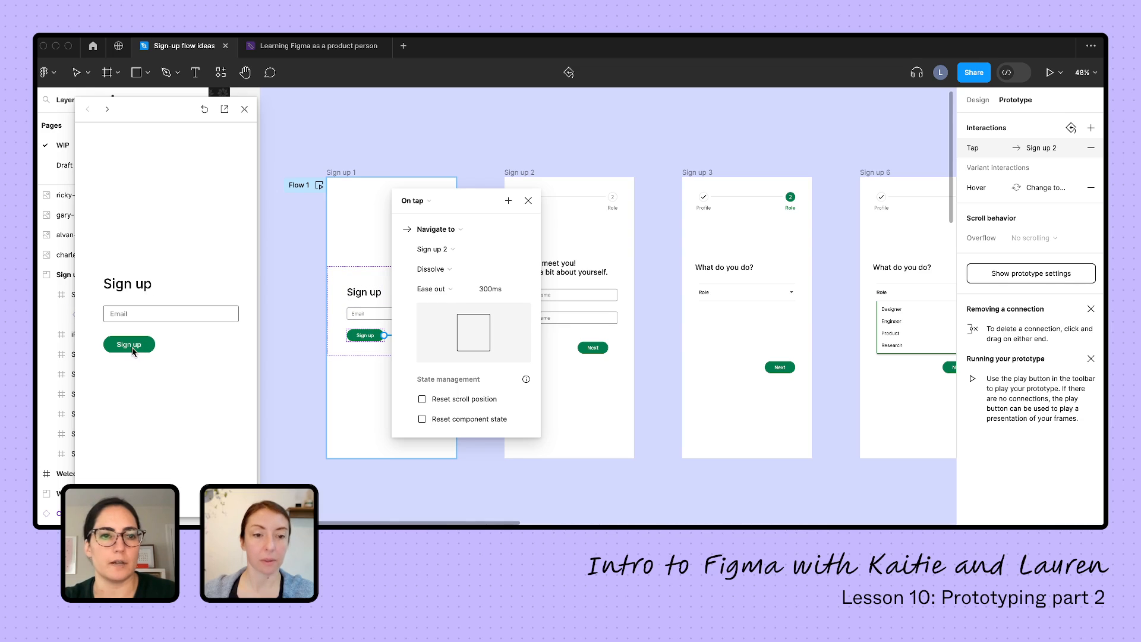
left_click(132, 346)
key("r")
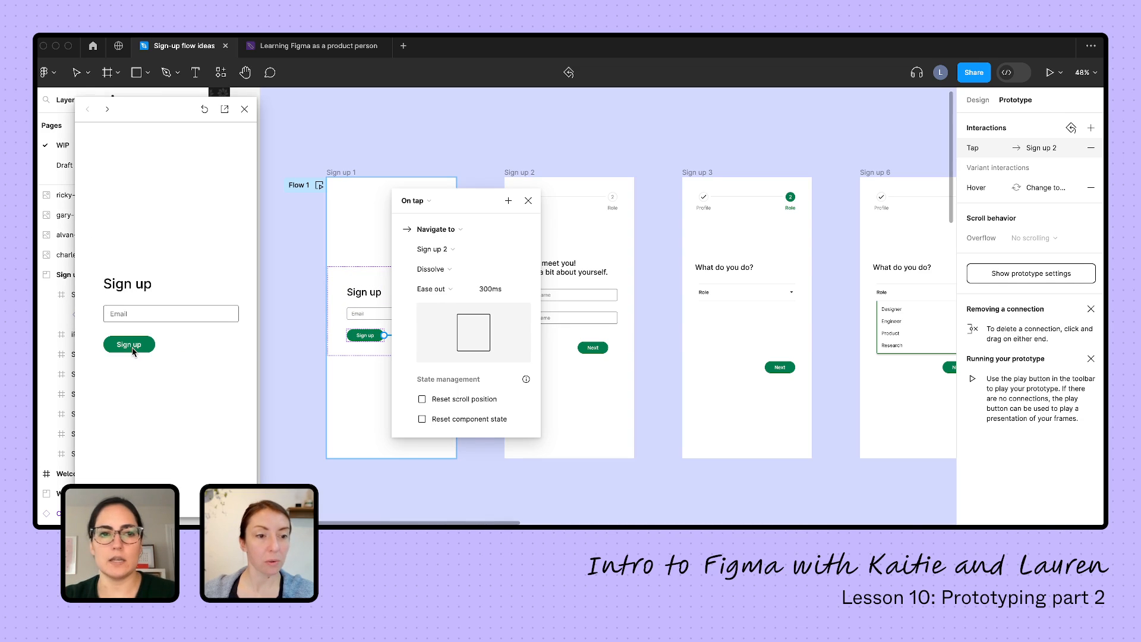
left_click(132, 347)
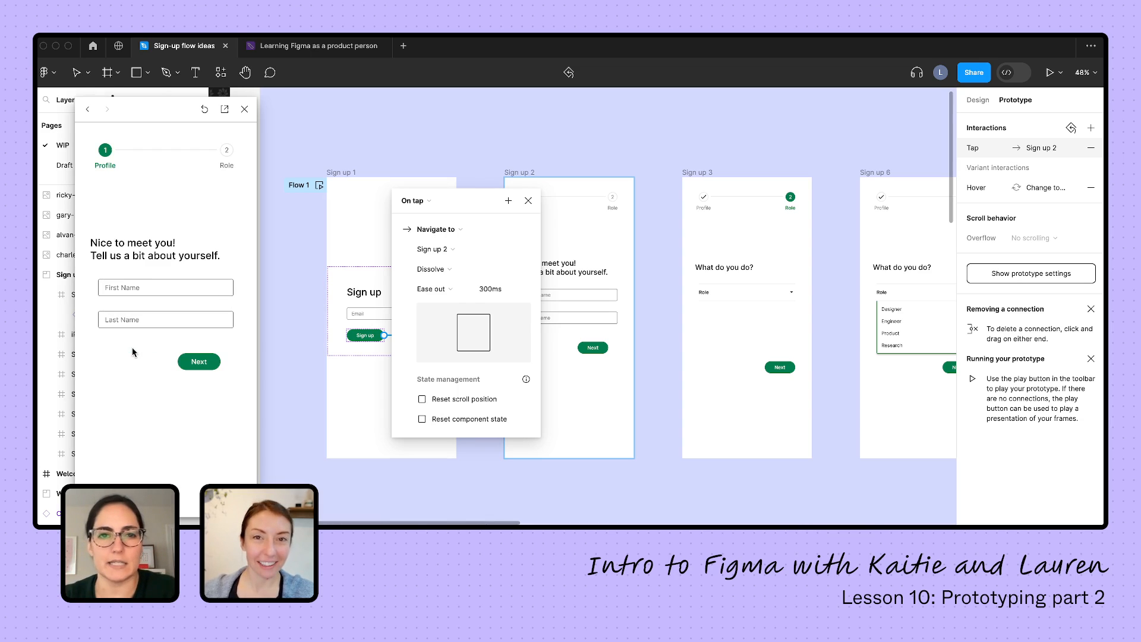
Keep Ease out, set the dissolve duration to 1000ms and replay the slower transition
left_click(432, 289)
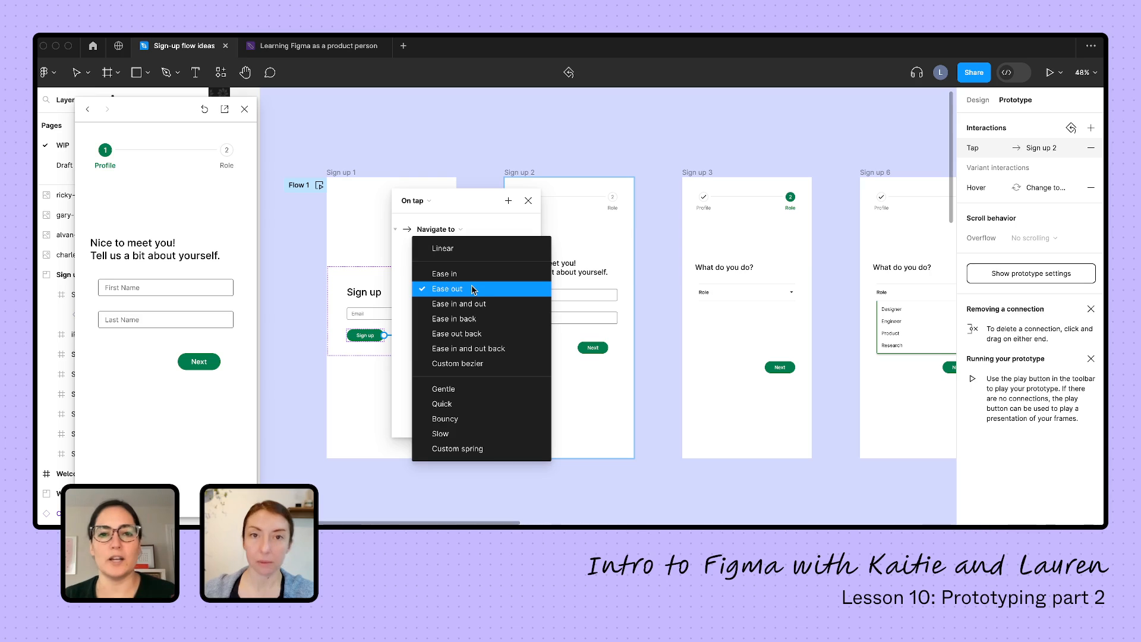
left_click(472, 289)
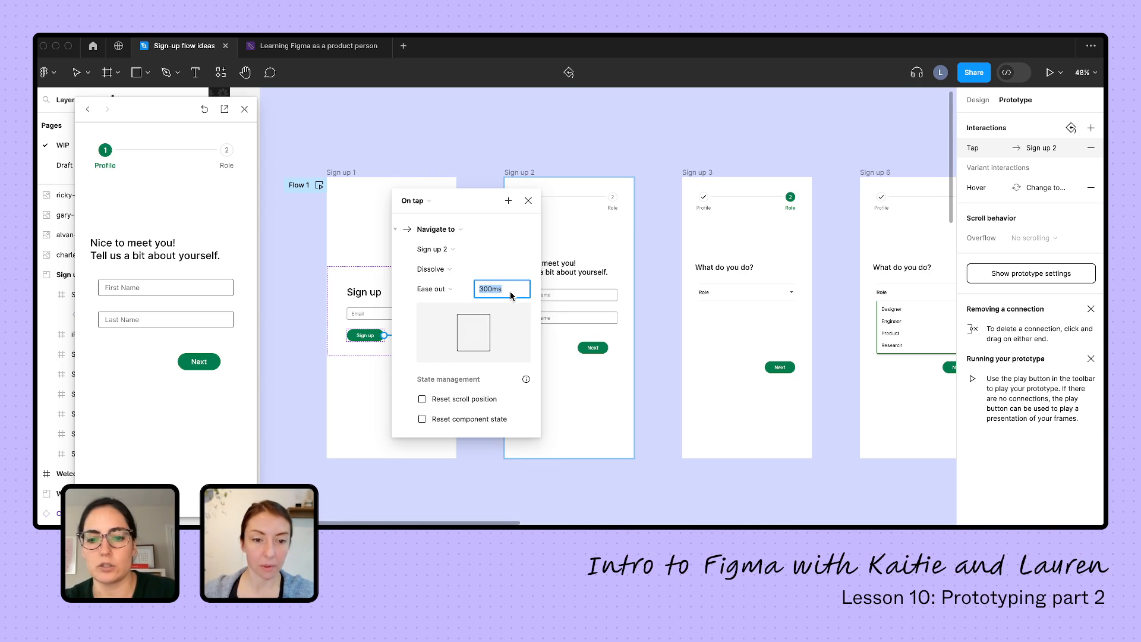
type("1000")
key("Return")
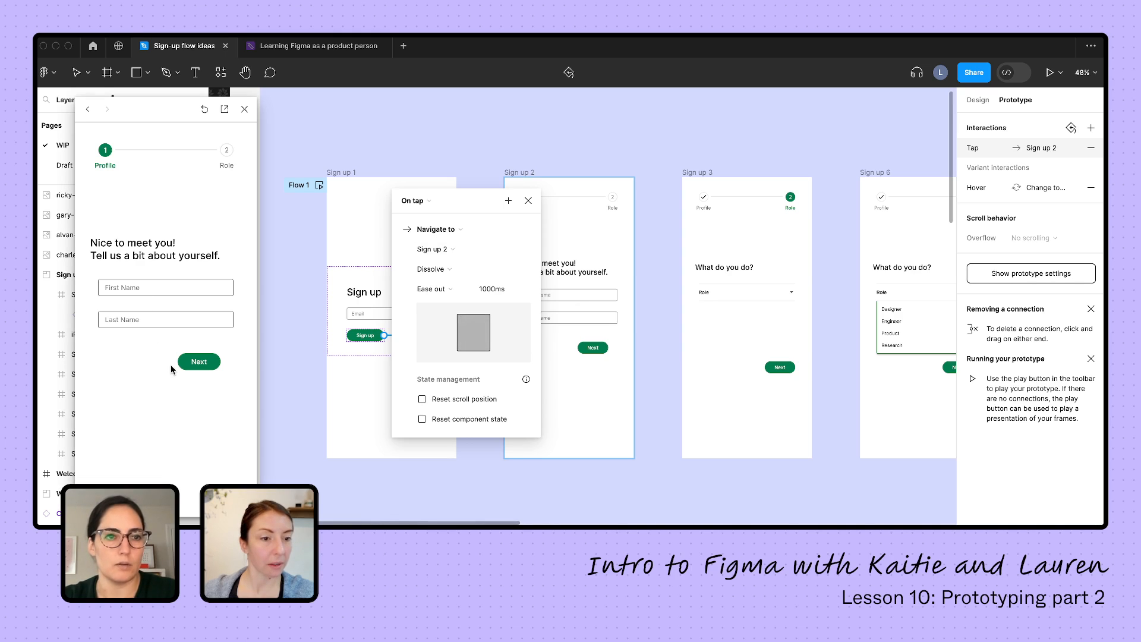
key("r")
left_click(131, 345)
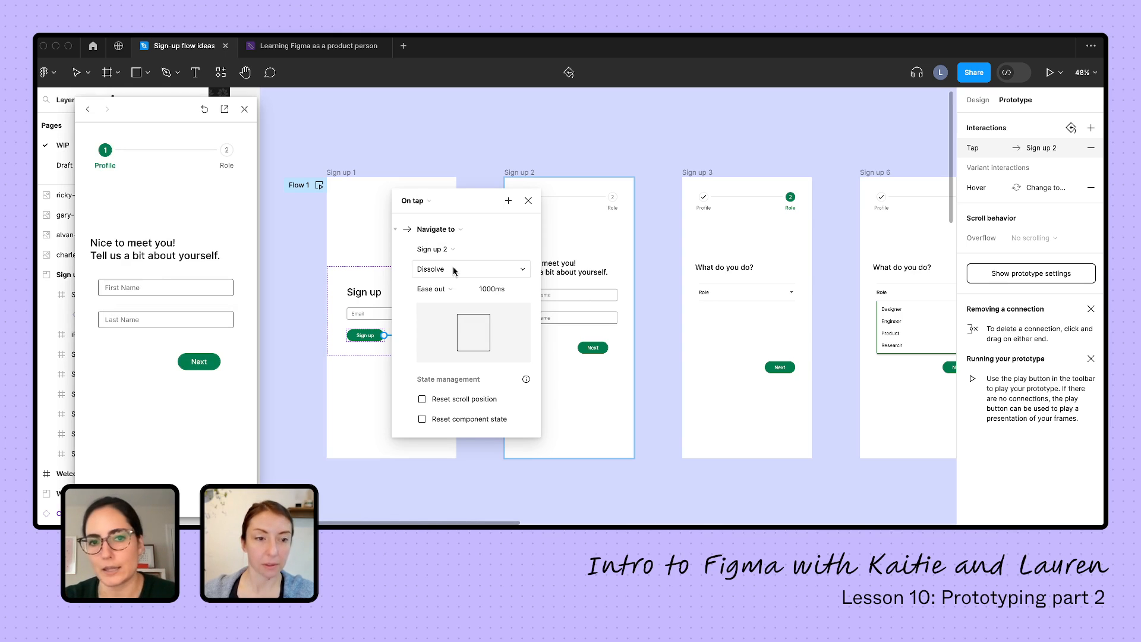
Change the transition to Move in and watch it in the preview
left_click(456, 270)
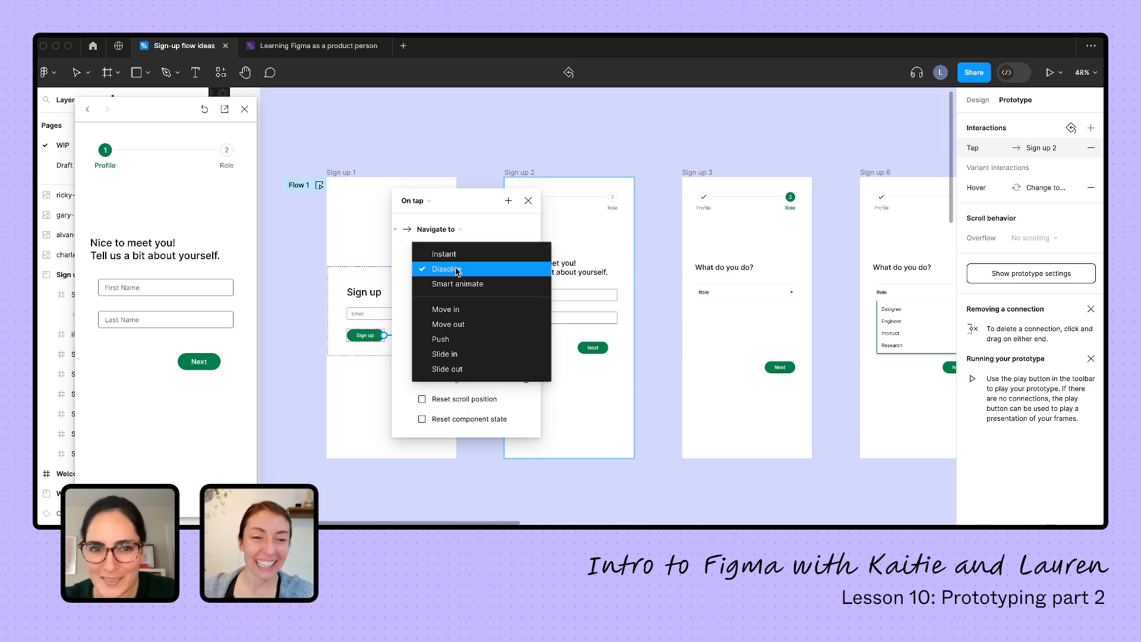
left_click(446, 310)
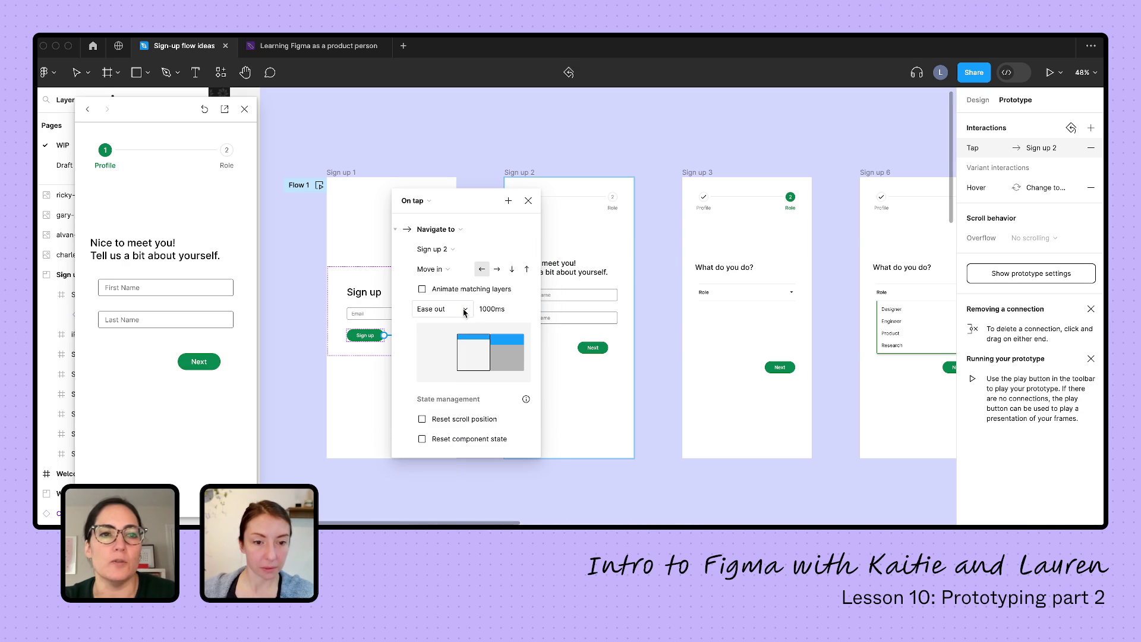
key("r")
left_click(120, 346)
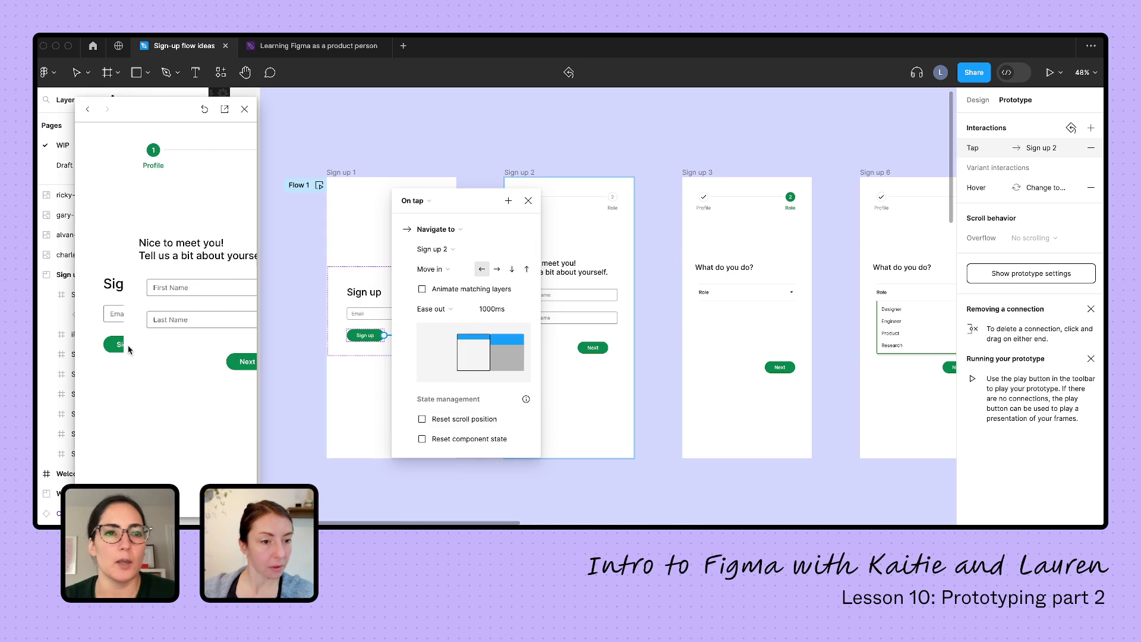
Shorten the move-in duration to 300ms, replay it, then dismiss the interaction details
left_click(492, 309)
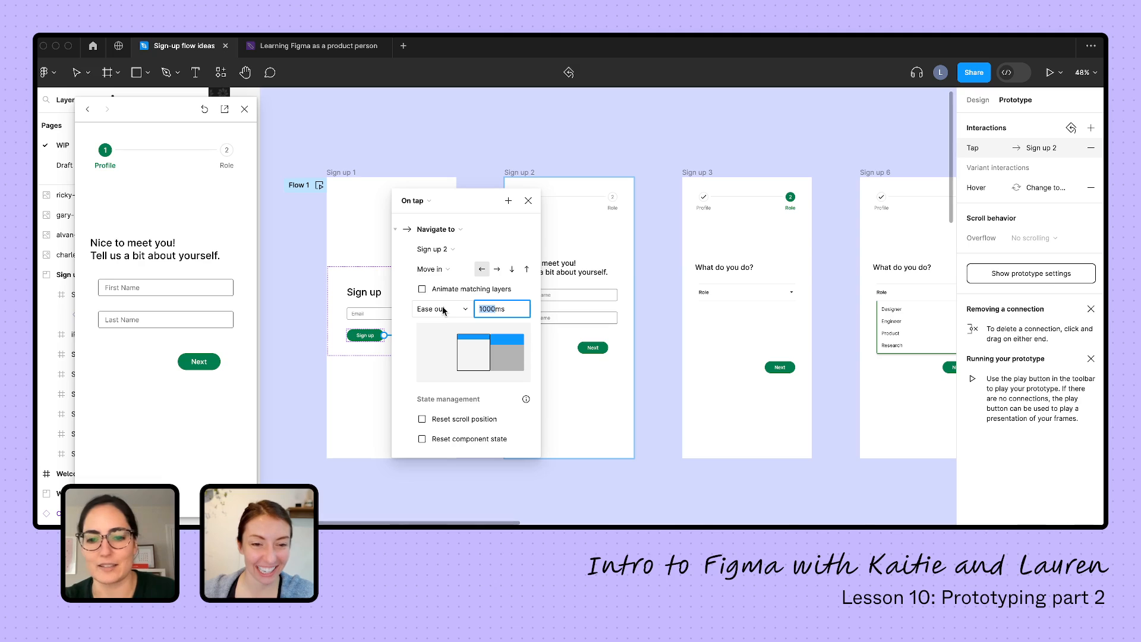
type("300")
key("Return")
key("r")
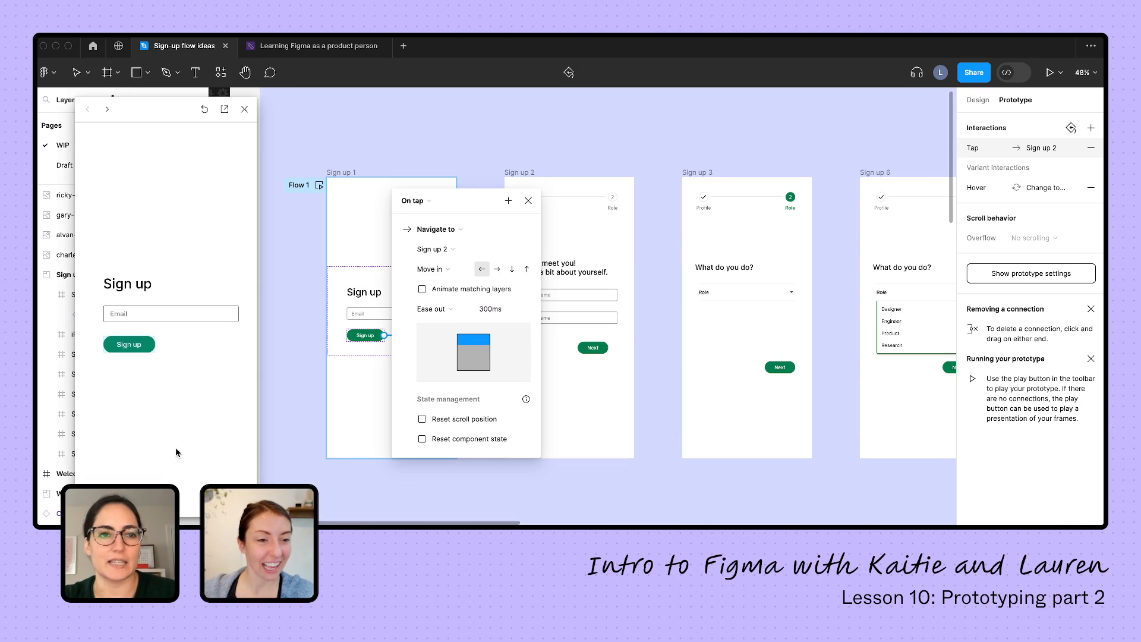
left_click(129, 345)
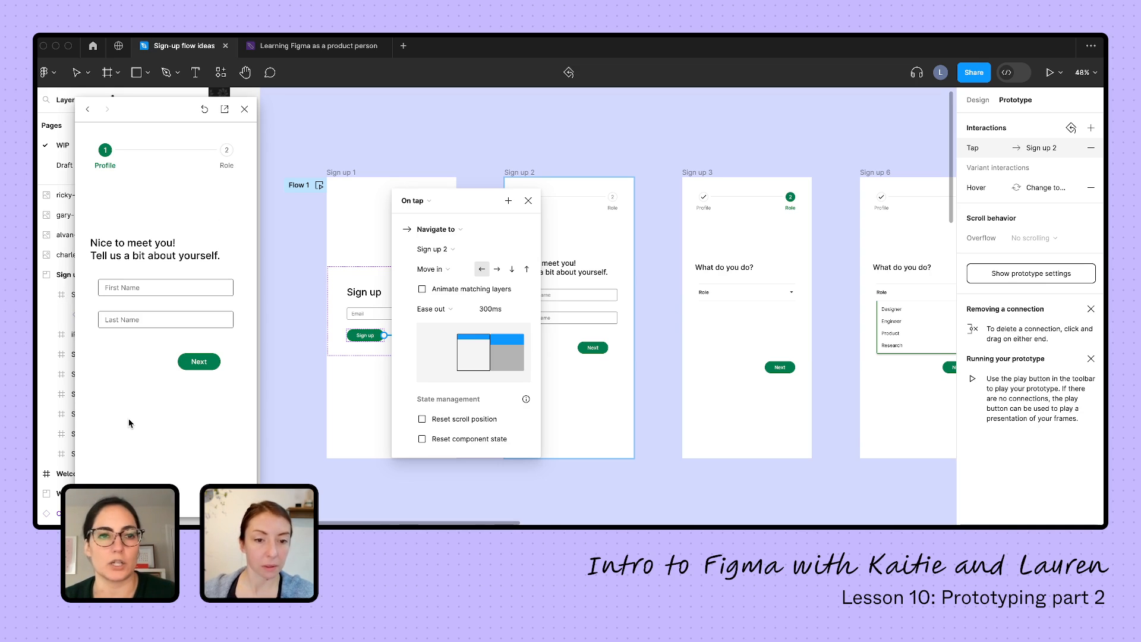
left_click(527, 202)
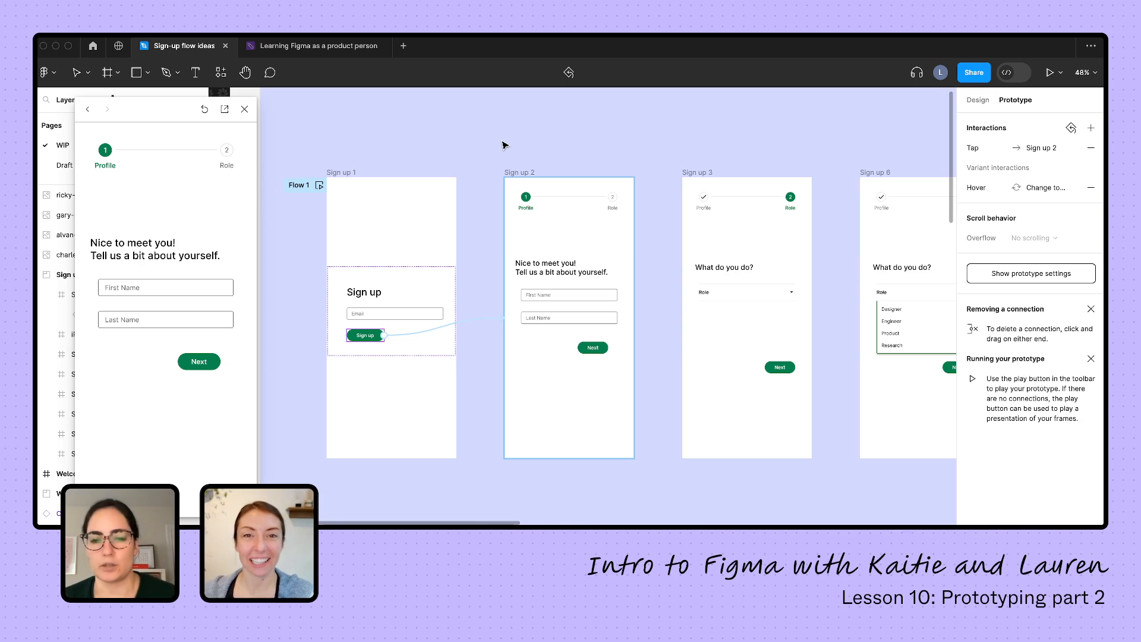
Close the preview, create an iPhone 14 & 15 Pro Max frame and duplicate it to the right
left_click(504, 145)
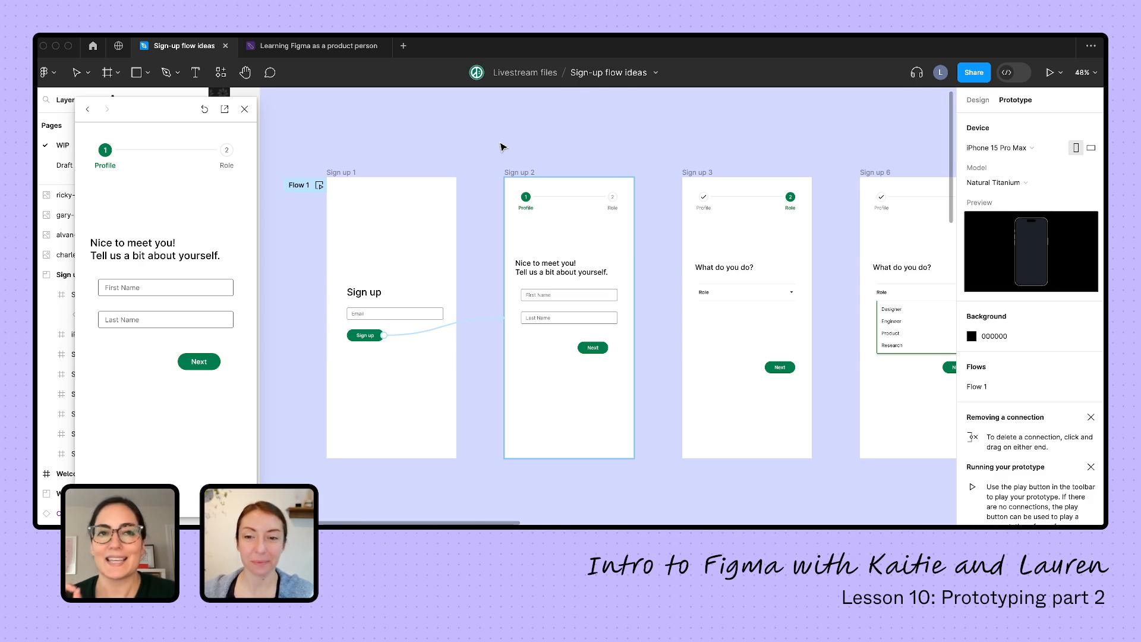
left_click(244, 110)
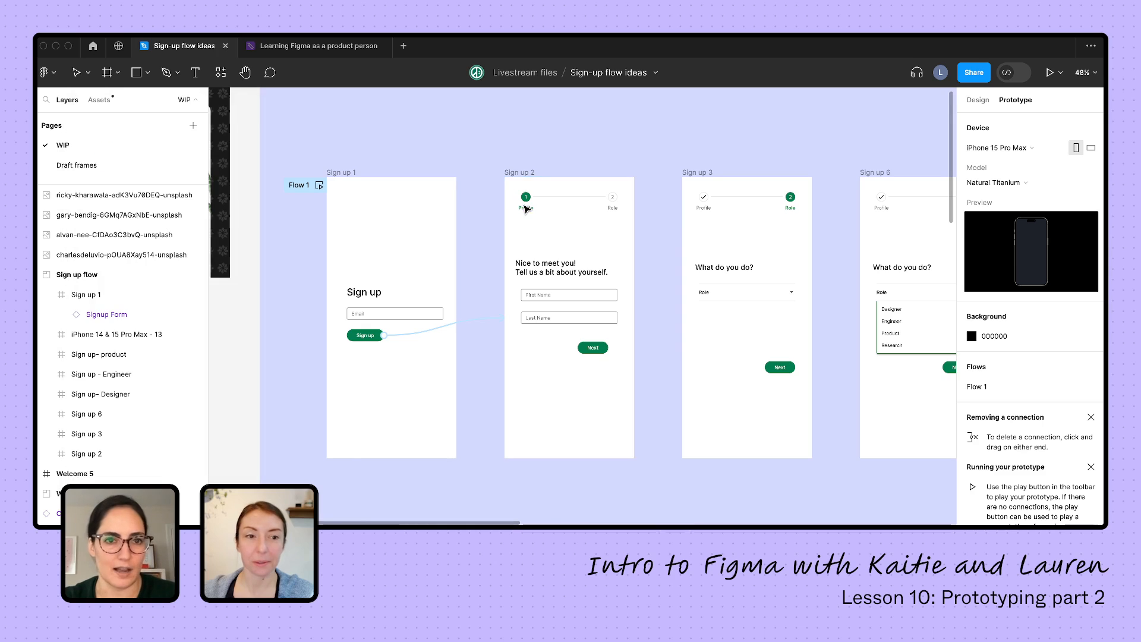
scroll(525, 207, "down", 5)
scroll(526, 207, "down", 3)
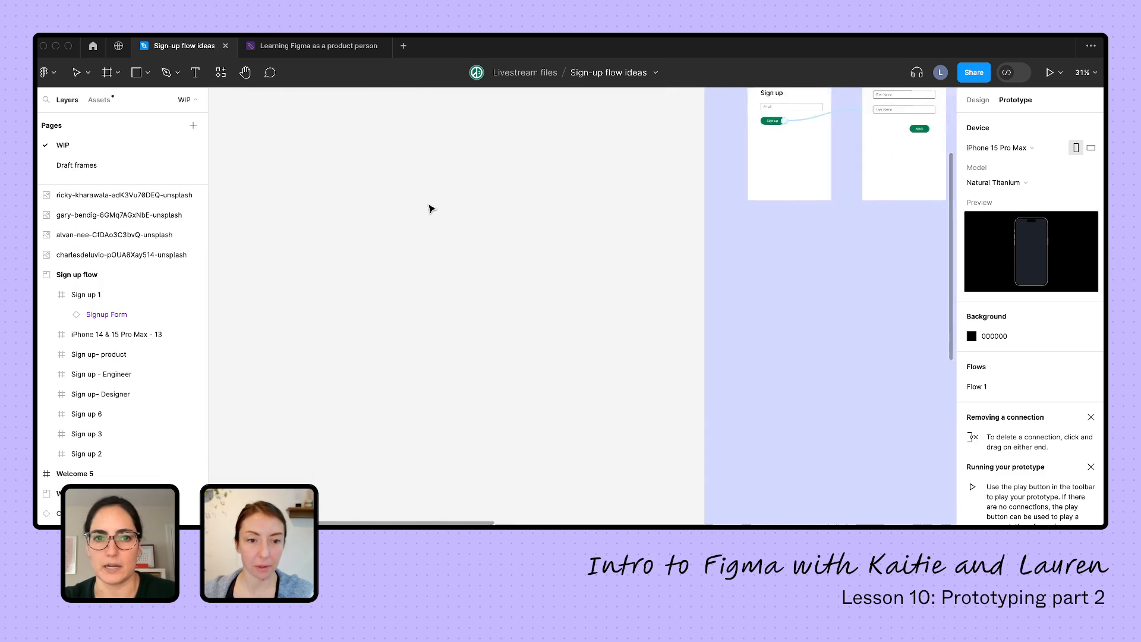
scroll(481, 211, "up", 5)
key("f")
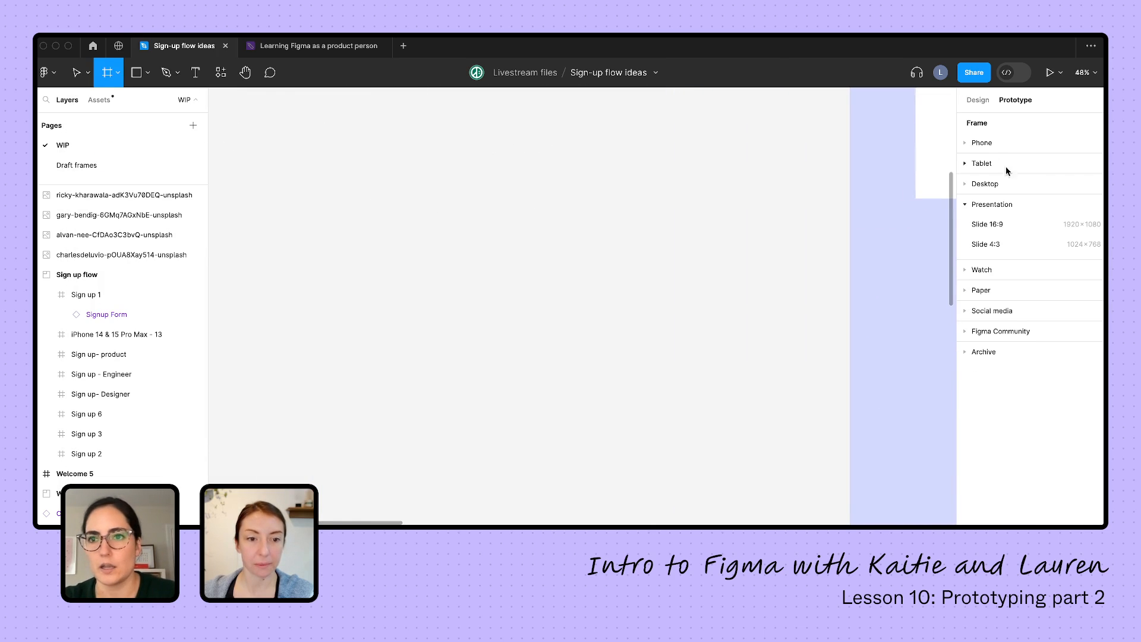
left_click(980, 142)
left_click(1007, 164)
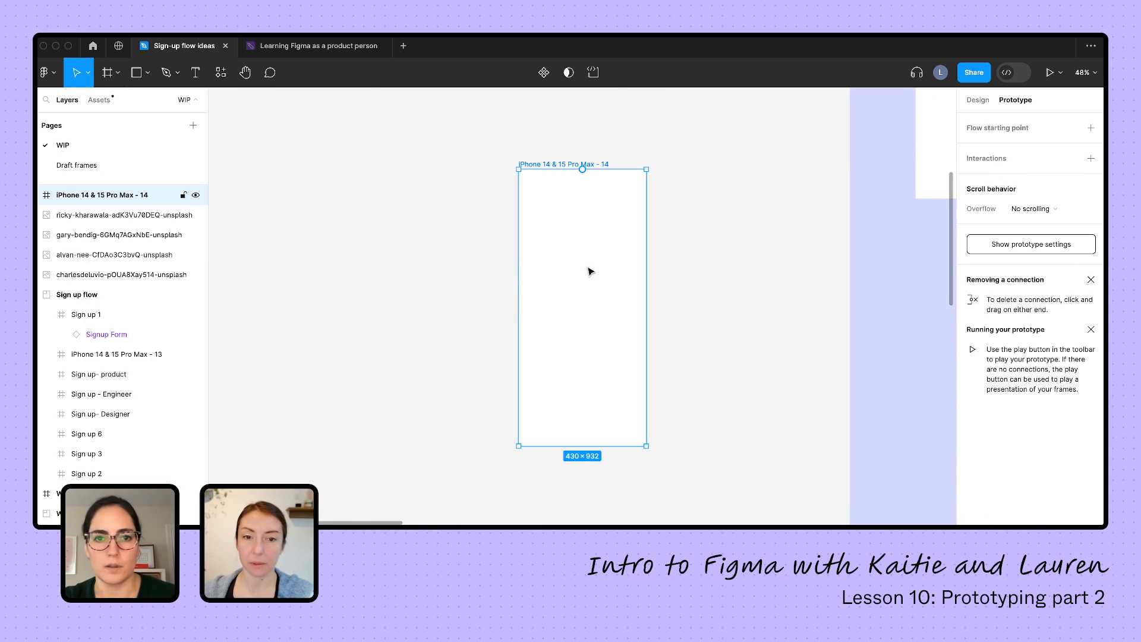
mouse_move(590, 271)
left_mouse_down()
mouse_move(419, 271)
mouse_move(589, 272)
left_mouse_up()
left_click(721, 258)
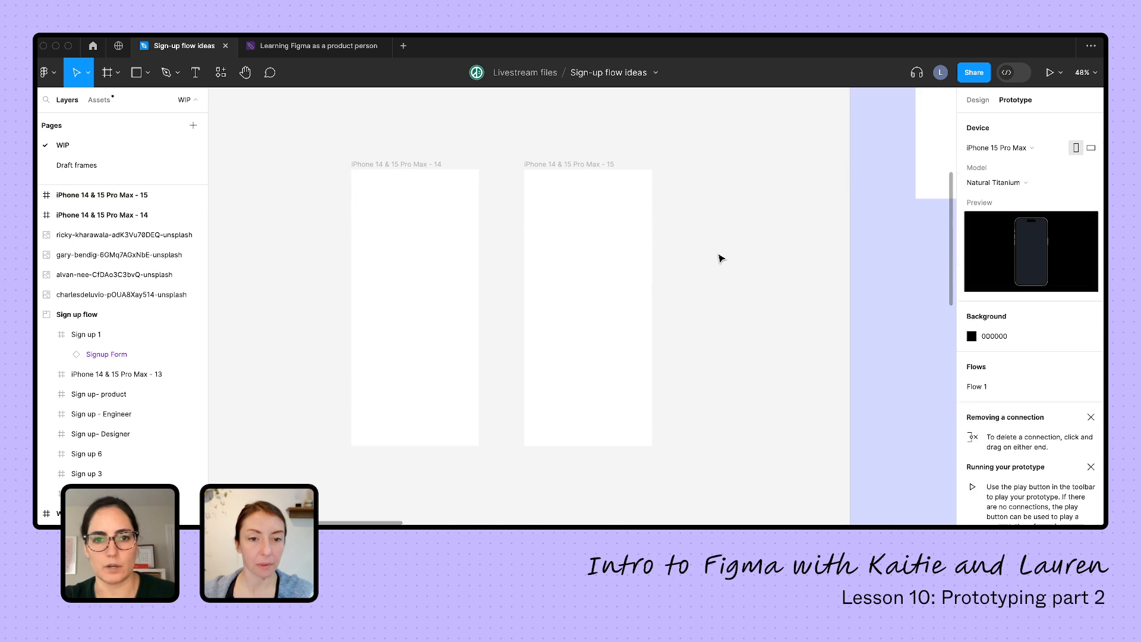
key("shift+e")
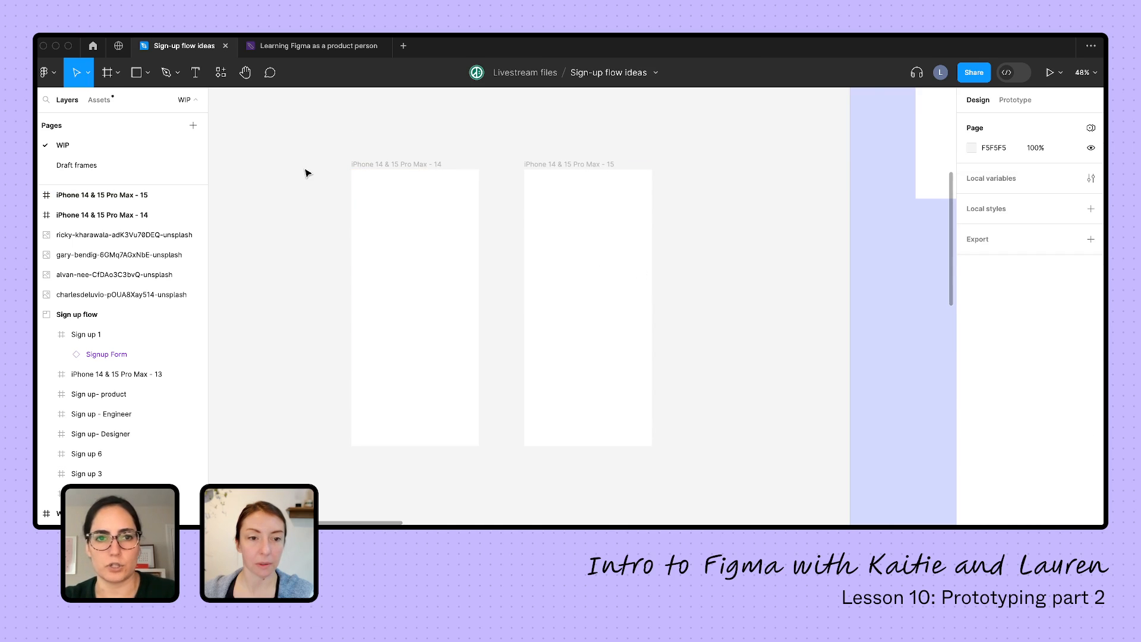
scroll(308, 172, "up", 3)
Draw a square in the first frame, round a copy to corner radius 104 and move that circle into the second frame
key("r")
mouse_move(405, 211)
left_mouse_down()
mouse_move(465, 268)
mouse_move(448, 405)
left_mouse_up()
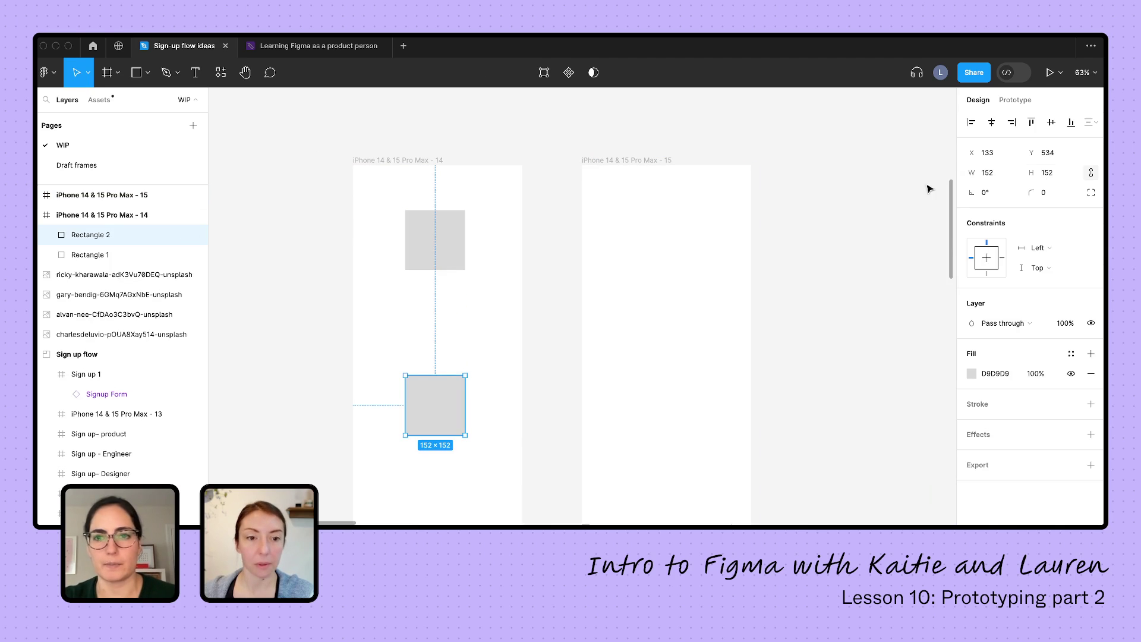
left_click(1057, 192)
type("8104")
key("Return")
key("Escape")
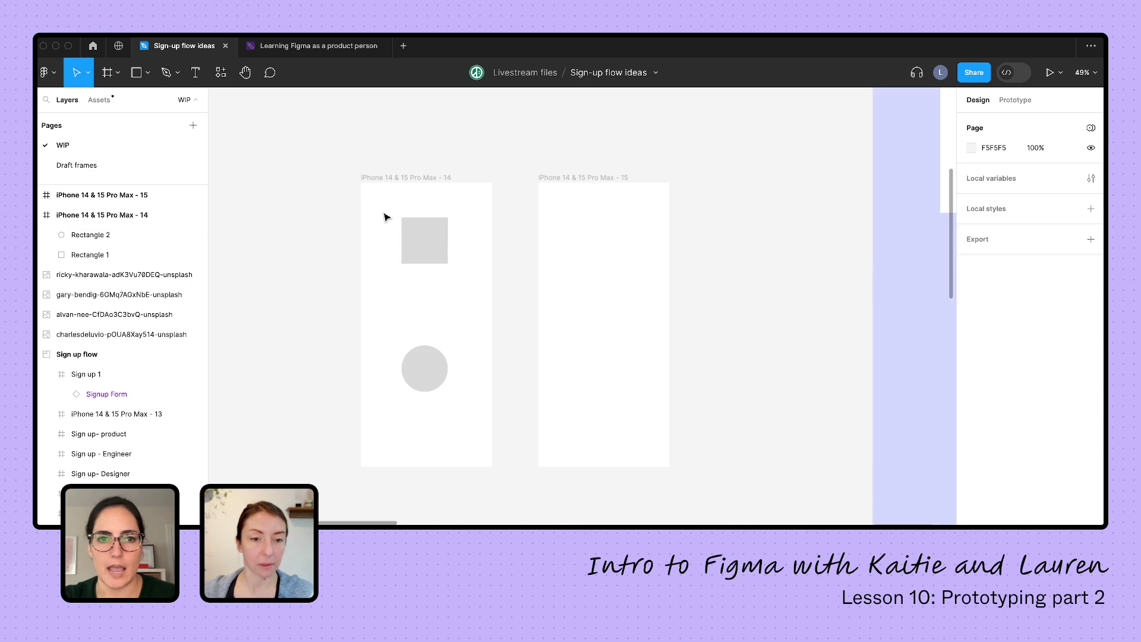
left_click(425, 360)
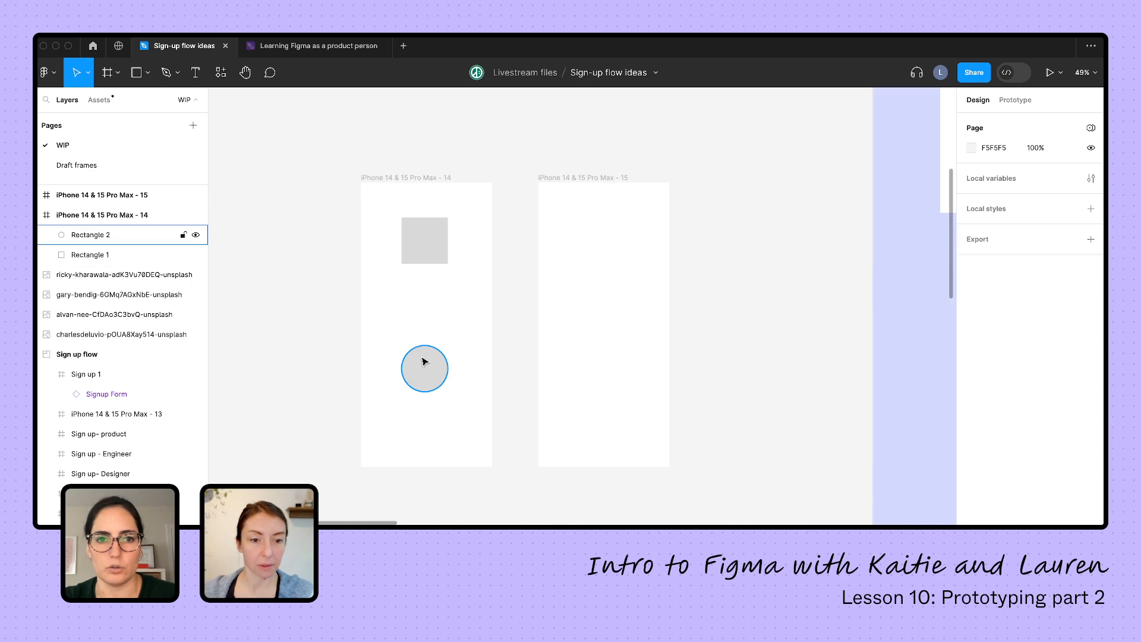
left_click(425, 363)
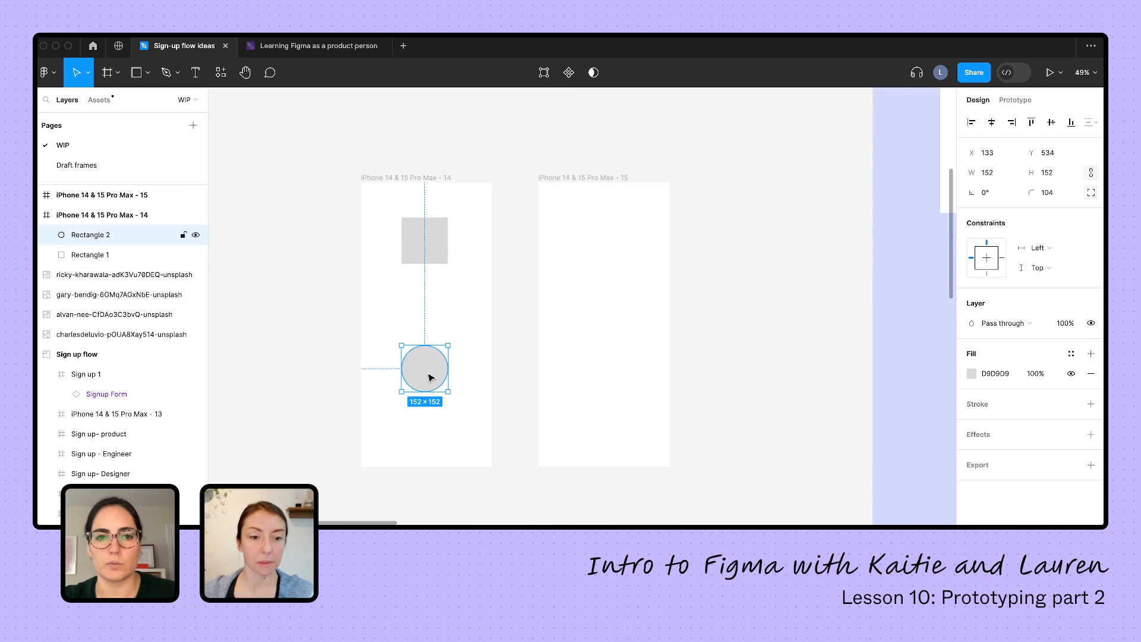
left_click_drag(424, 367, 608, 382)
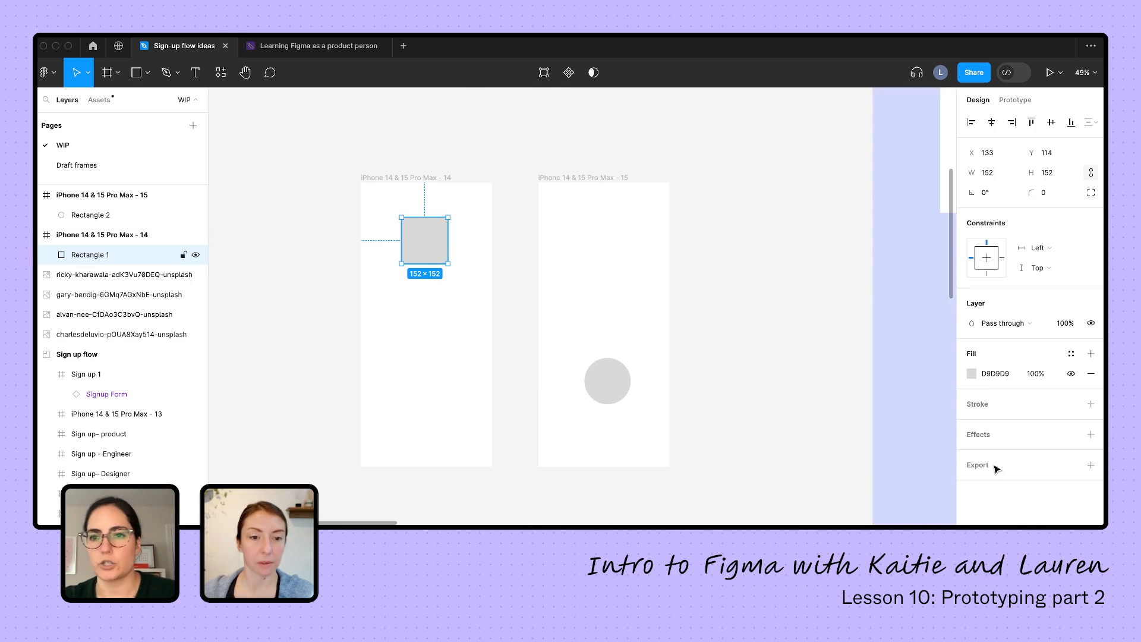
Fill the square red (FF0000) and the circle a vivid blue
left_click(972, 373)
left_click(955, 208)
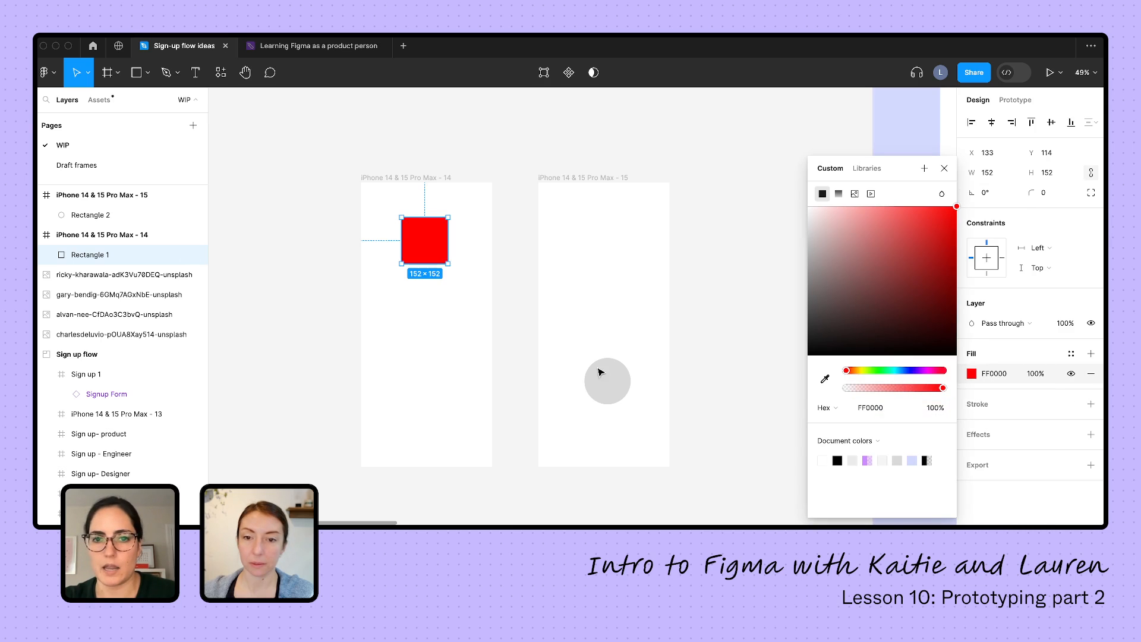
left_click(603, 376)
left_click(971, 374)
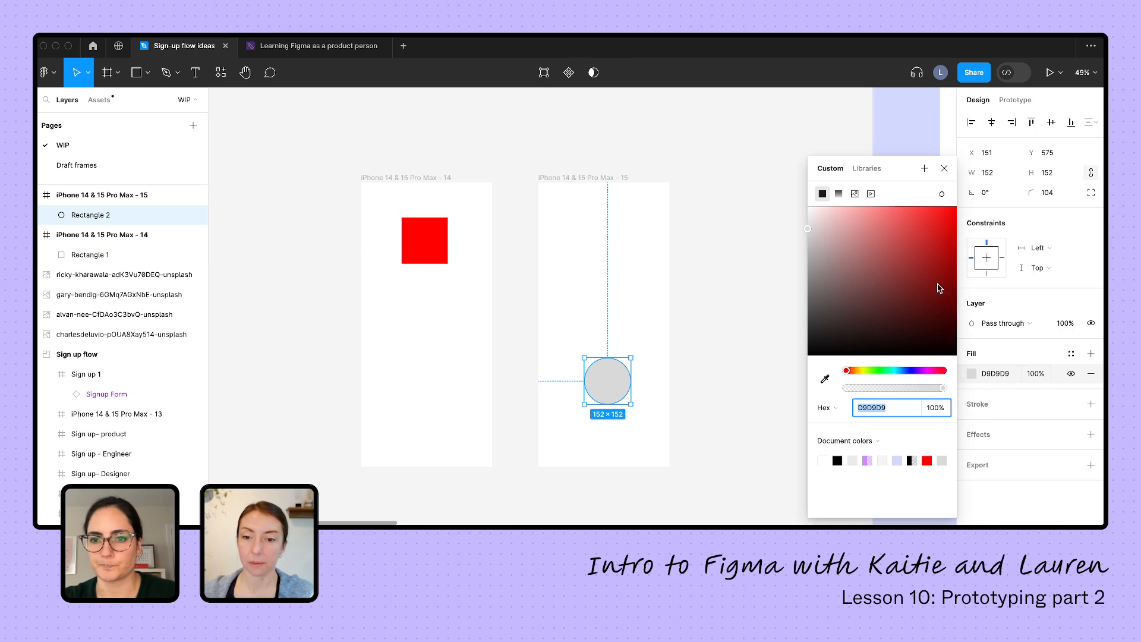
left_click(908, 370)
left_click(945, 219)
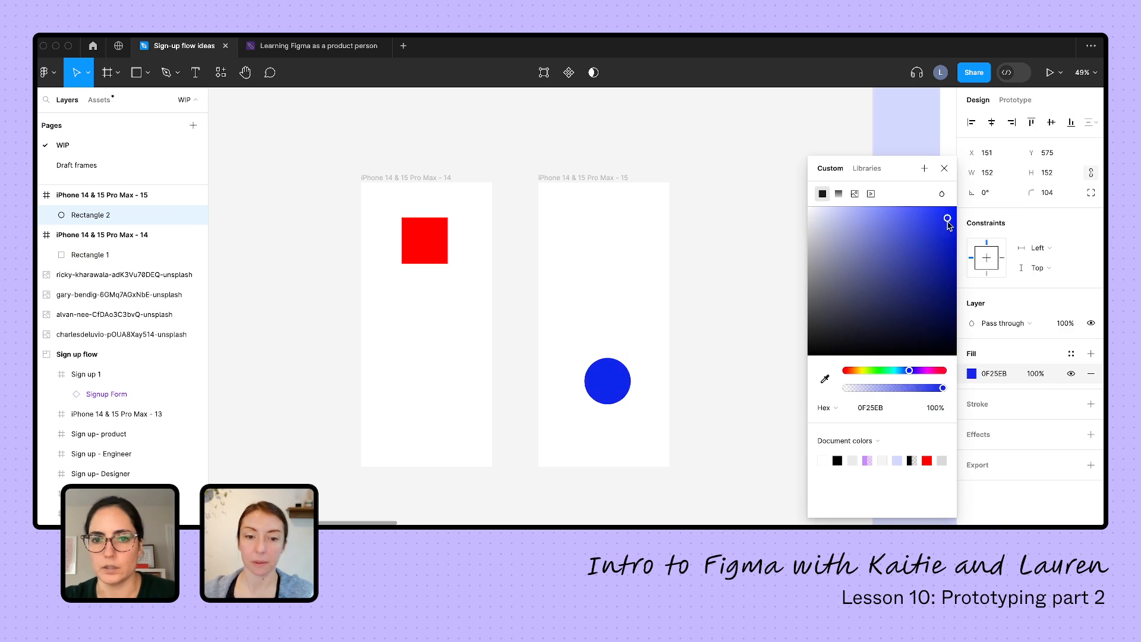
left_click(602, 315)
Connect the red-square frame to the blue-circle frame on tap with Smart animate
left_click(402, 178)
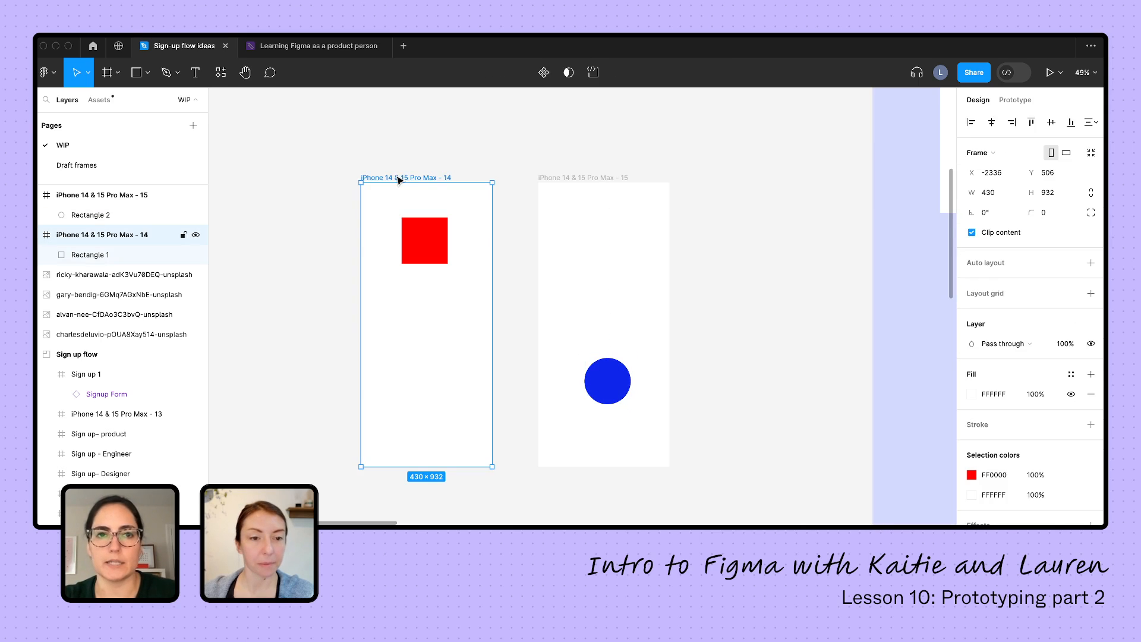
key("shift+e")
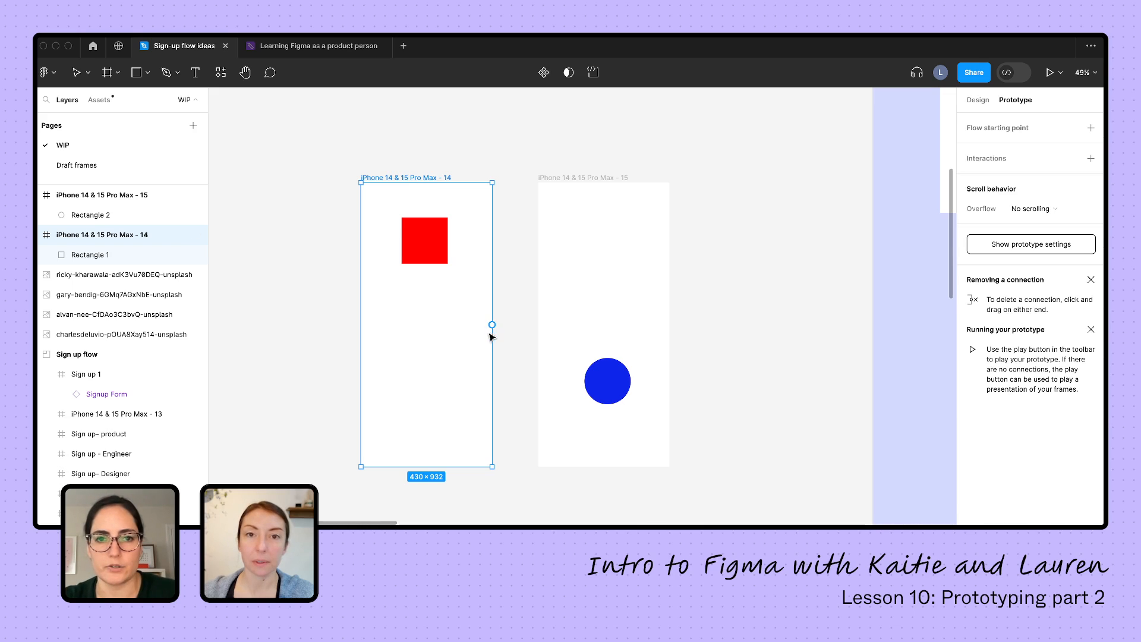
mouse_move(492, 325)
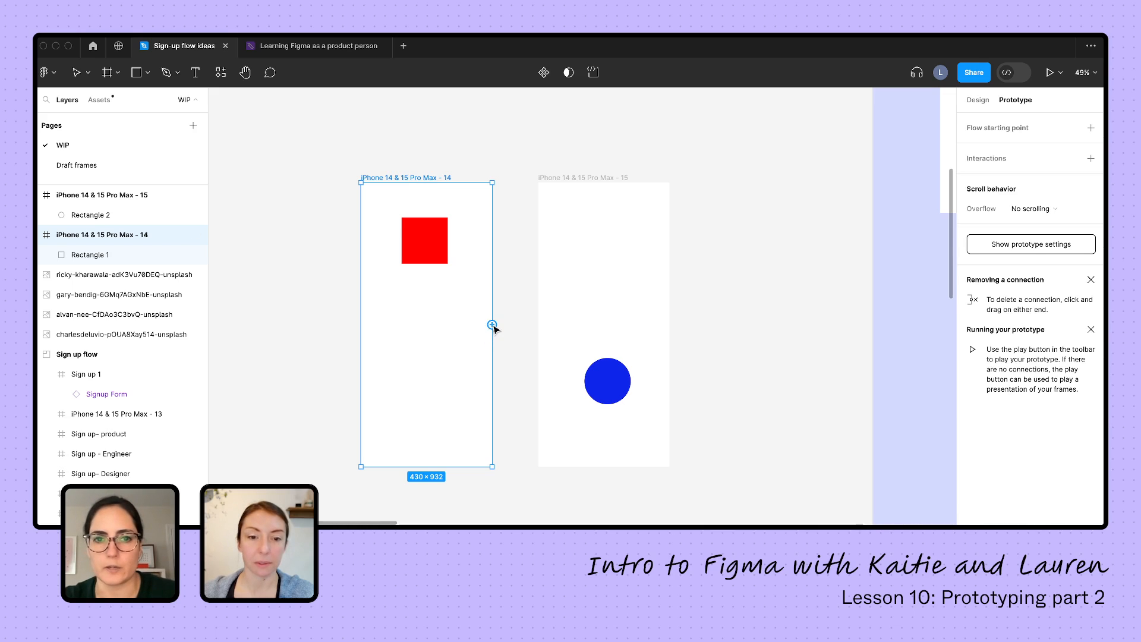
left_click_drag(492, 325, 570, 329)
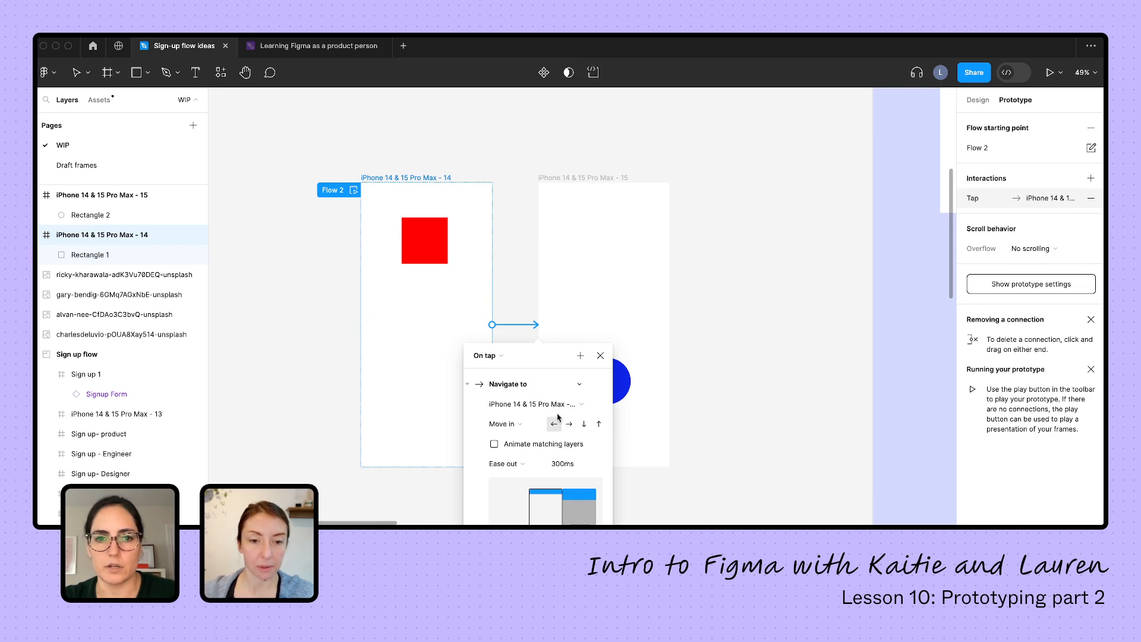
scroll(533, 408, "down", 3)
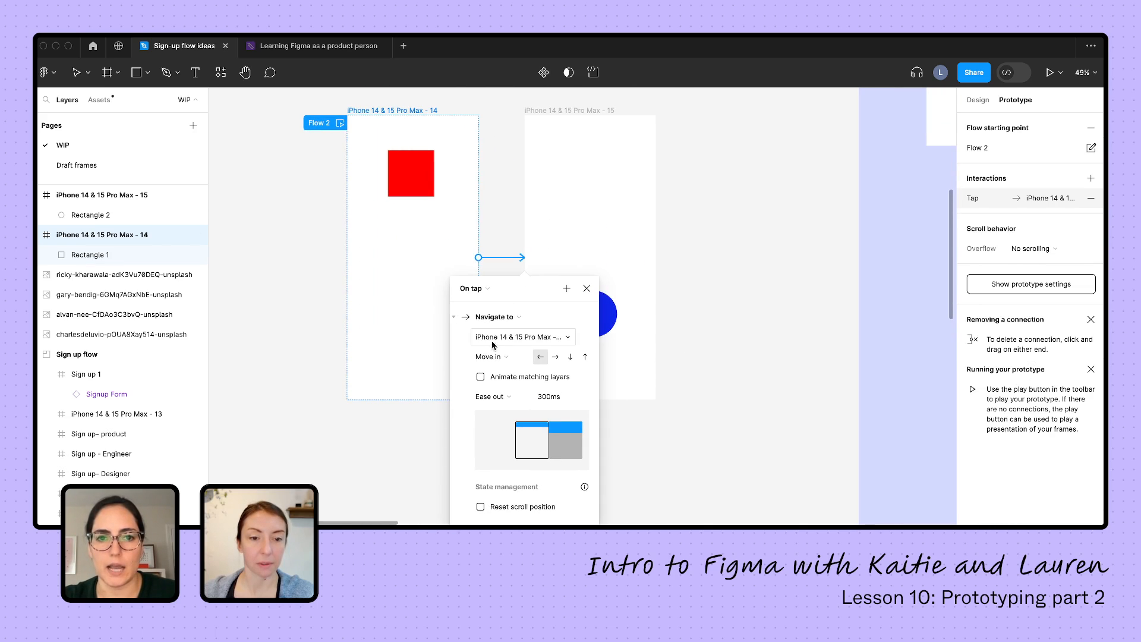
left_click(495, 356)
left_click(506, 331)
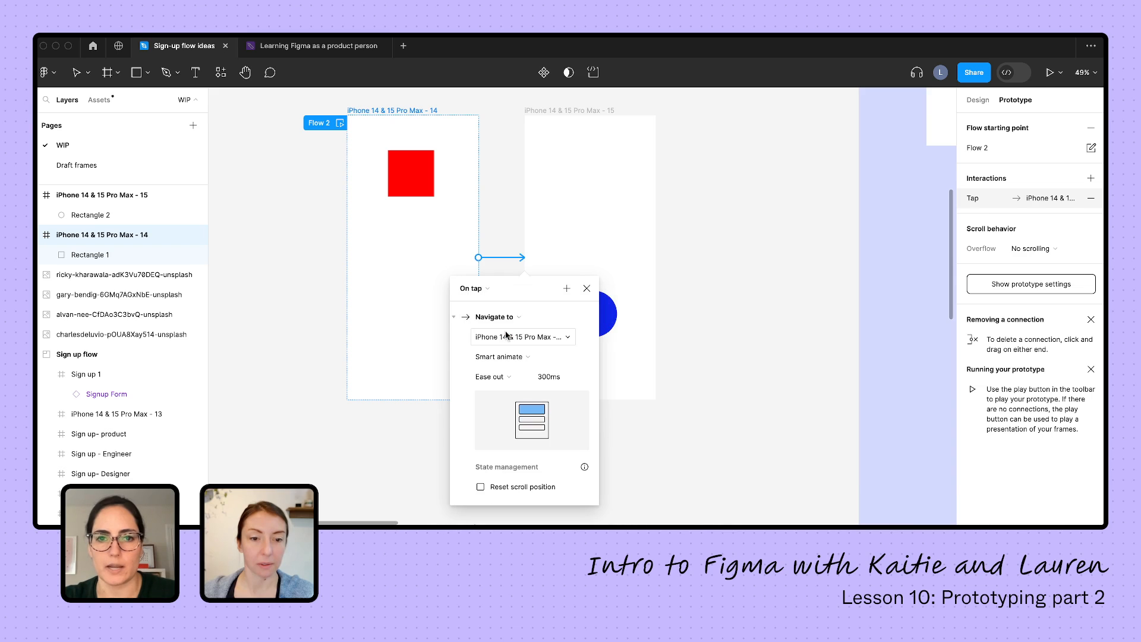
left_click(587, 288)
Run the preview and tap back and forth to watch the square morph into the circle
left_click(339, 123)
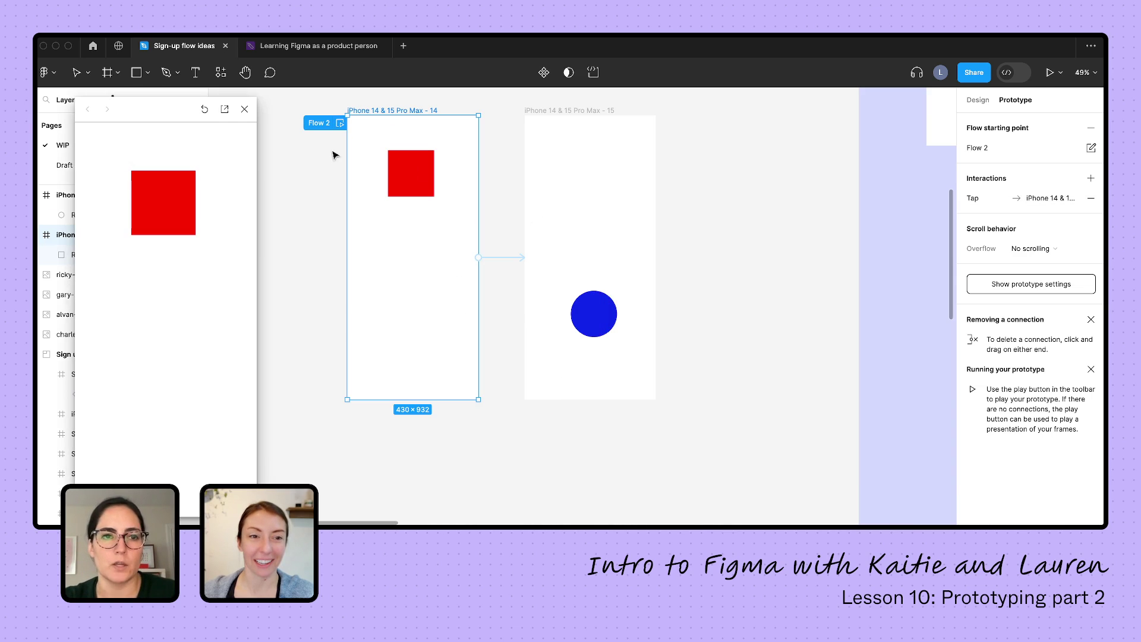
left_click(220, 207)
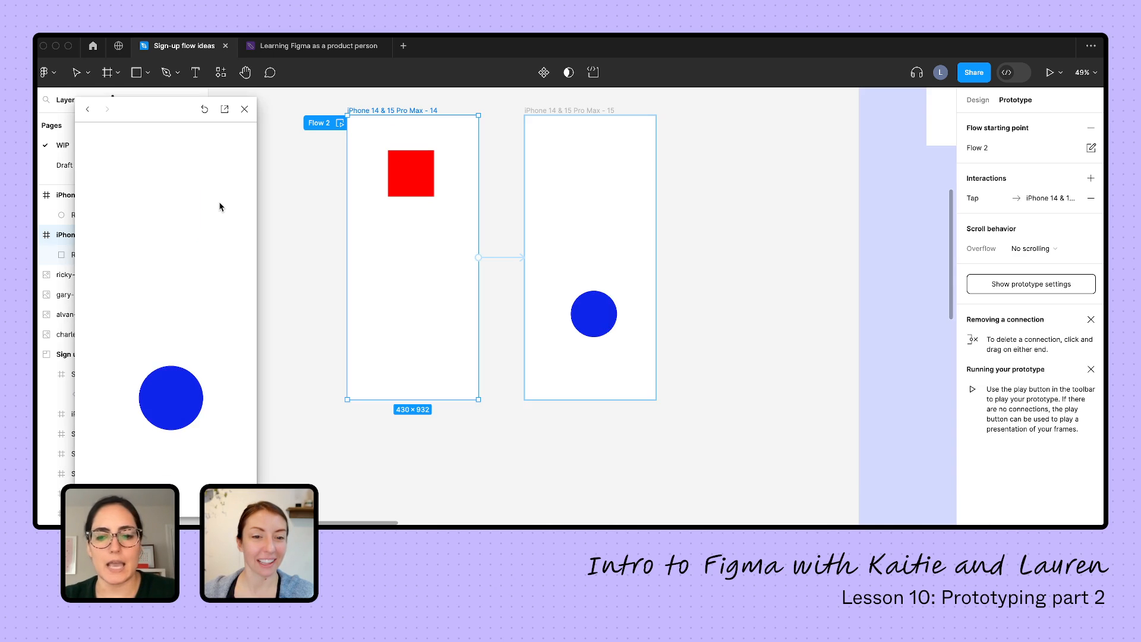
left_click(220, 207)
left_click(220, 207)
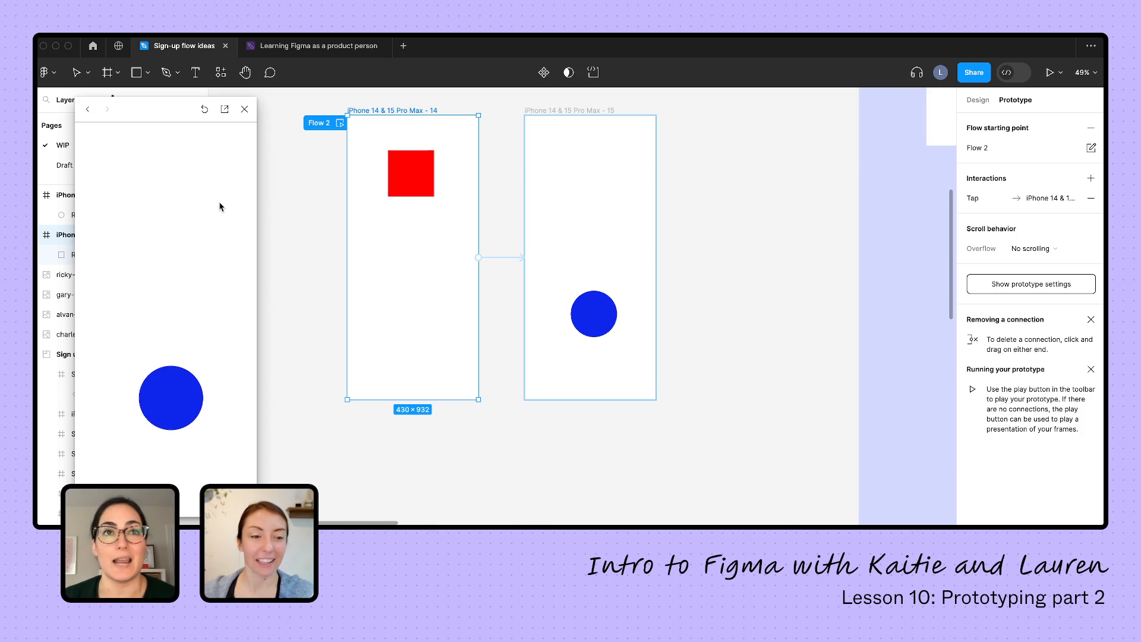
left_click(245, 110)
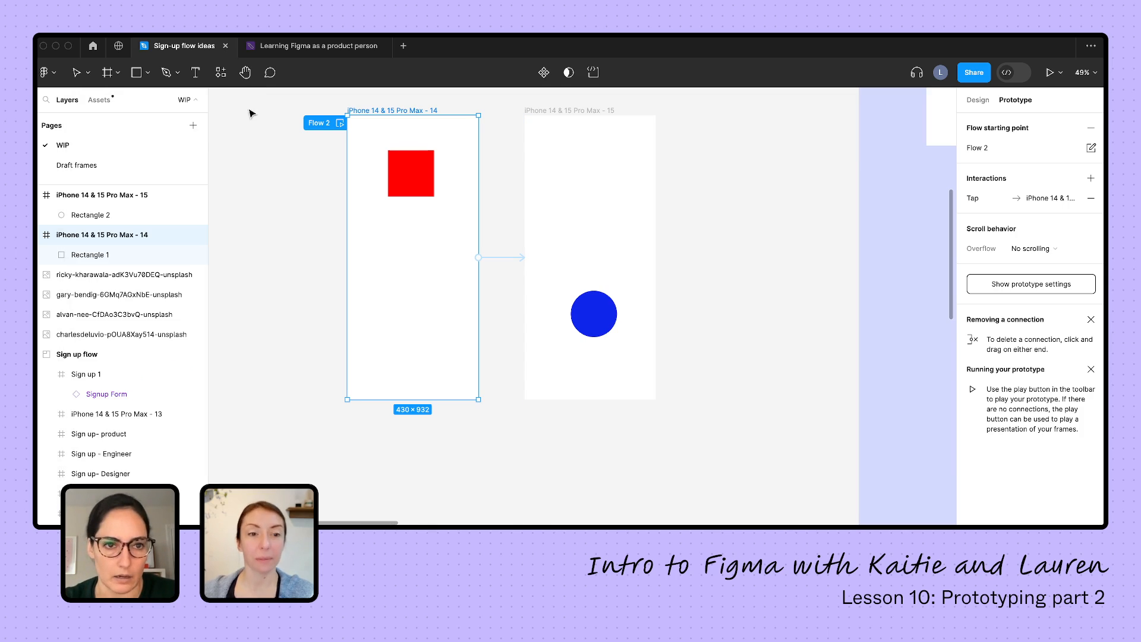
left_click(424, 179)
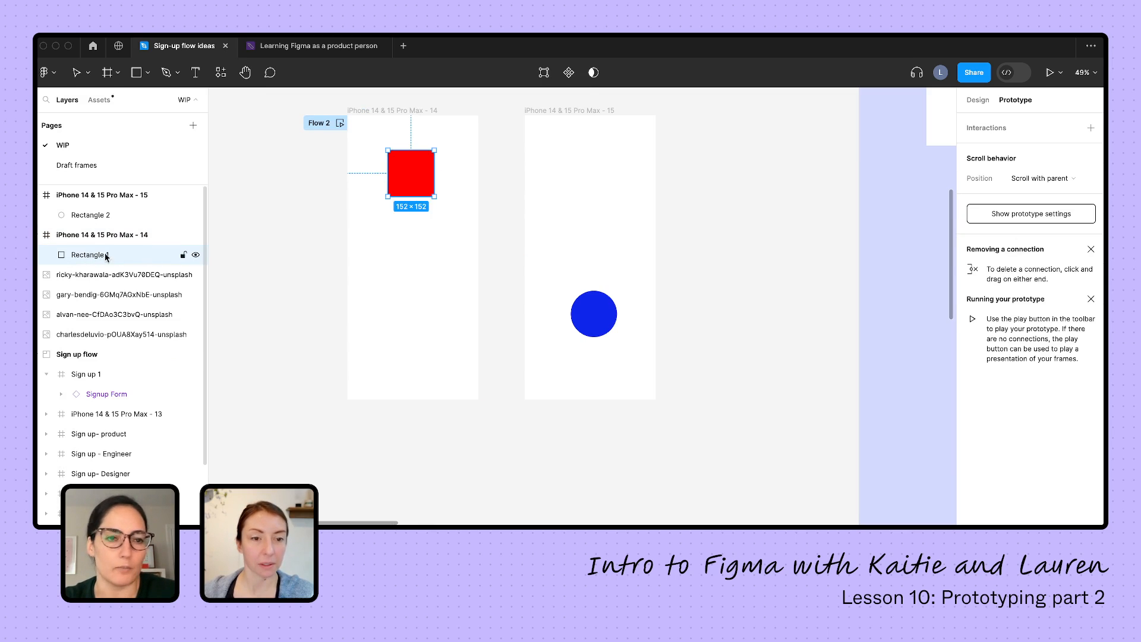
left_click(591, 313)
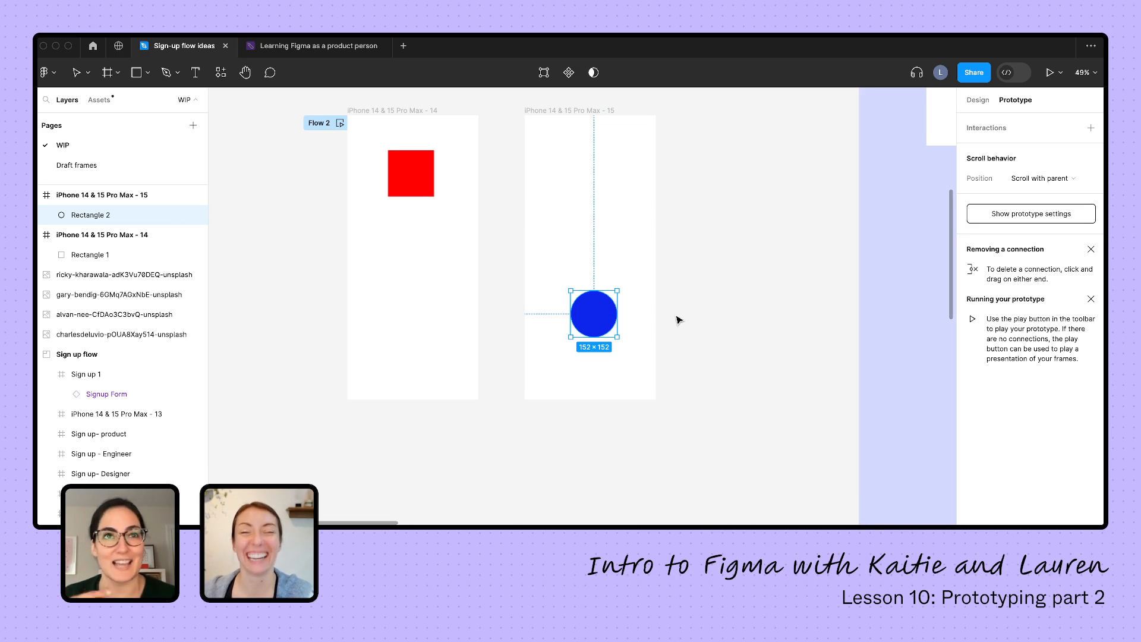
left_click(978, 99)
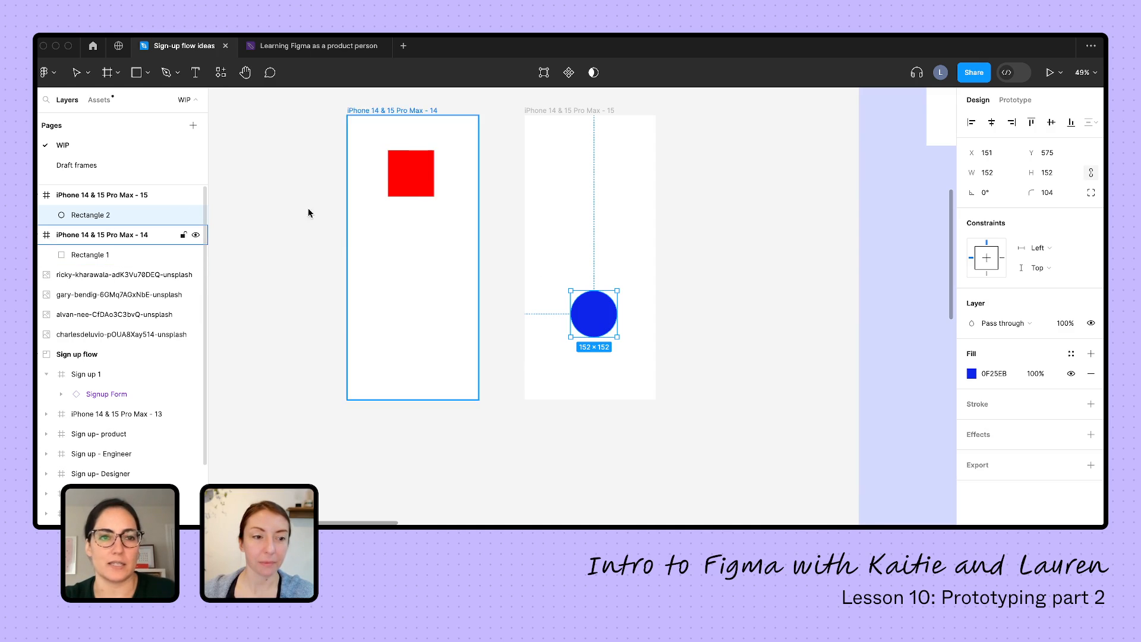
left_click(351, 193)
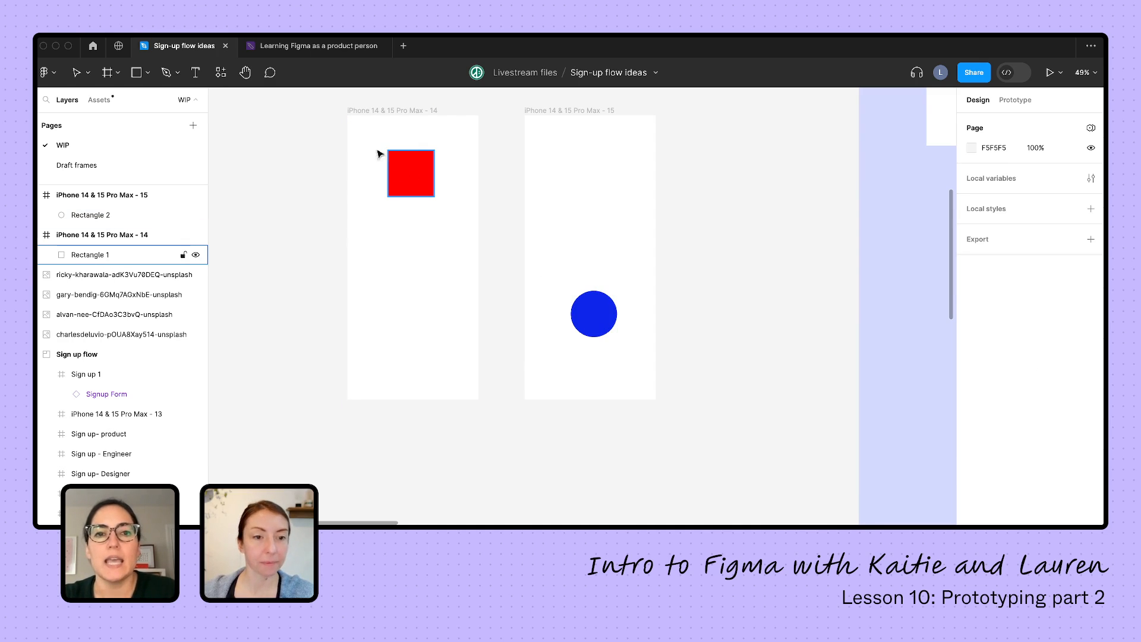
scroll(310, 114, "down", 3)
Duplicate both phone frames below the originals
left_click_drag(312, 99, 564, 321)
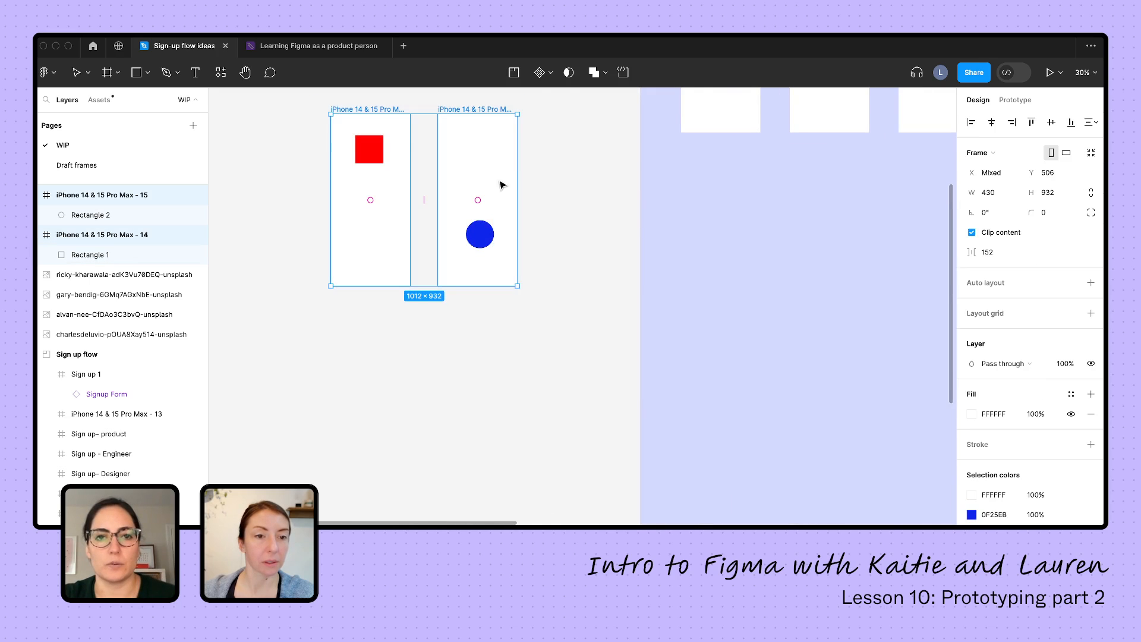
left_click_drag(499, 177, 501, 379, "alt")
left_click(537, 340)
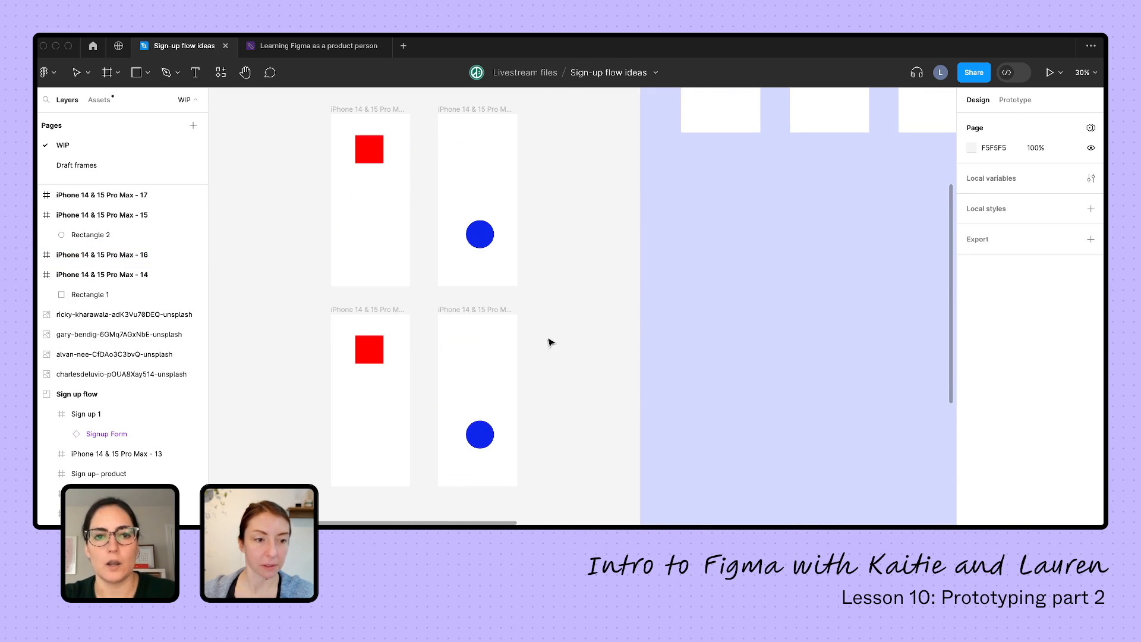
Rename the lower red square and blue circle layers to 'shape' and check each one
left_click(358, 357)
key("ctrl+r")
type("shape")
left_click(489, 437)
key("ctrl+r")
type("shape")
left_click(598, 271)
scroll(579, 281, "left", 3)
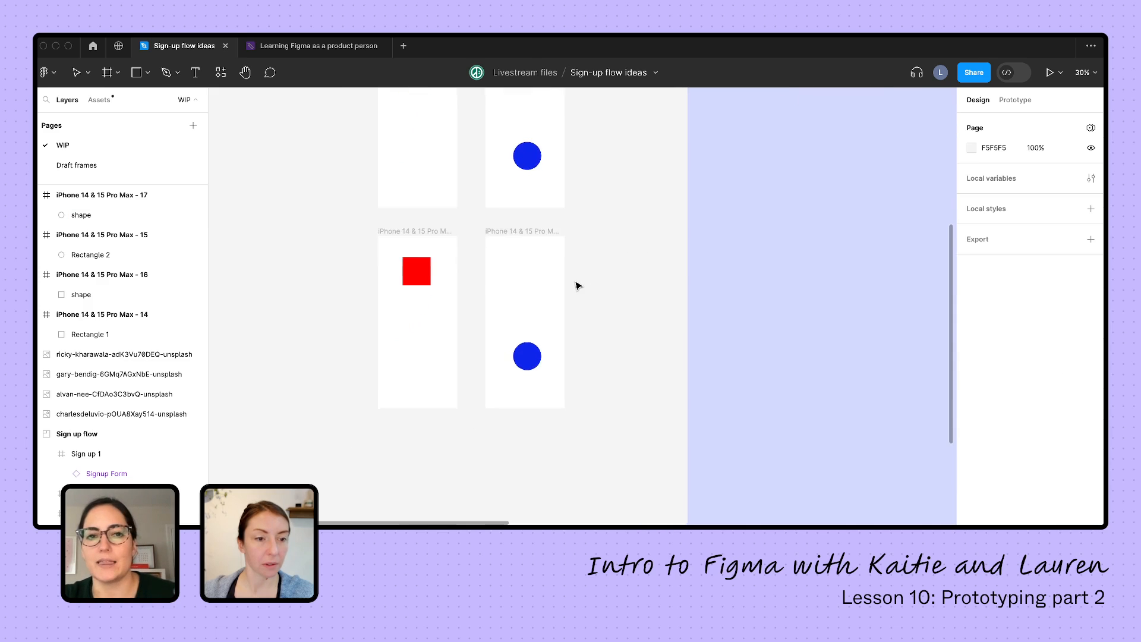
scroll(579, 281, "down", 2)
scroll(579, 281, "up", 3)
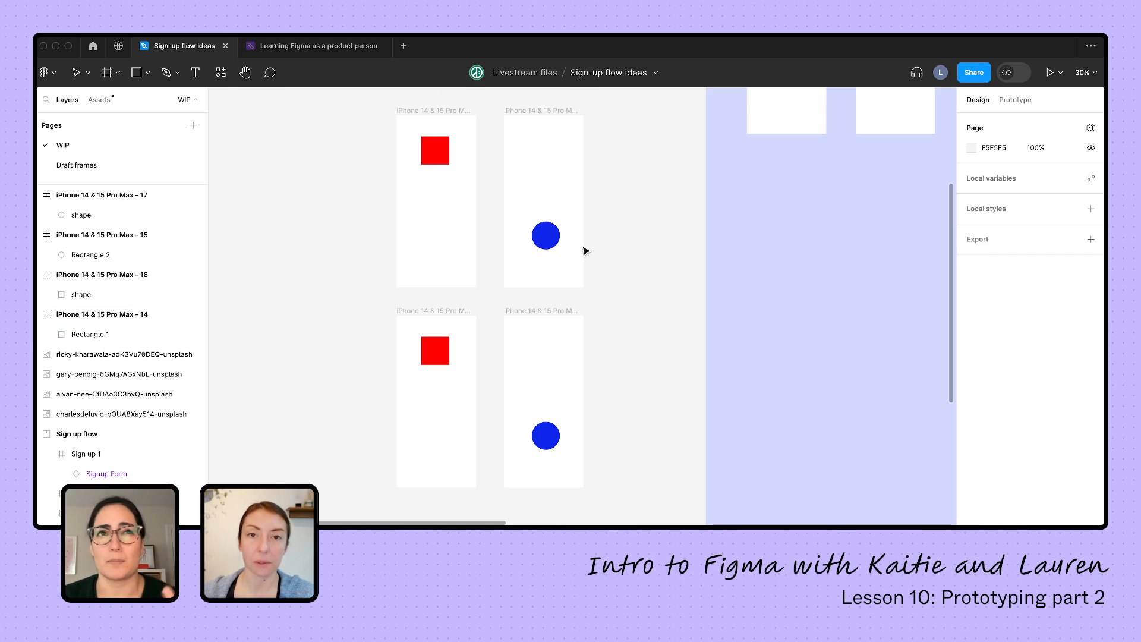
scroll(432, 392, "up", 1)
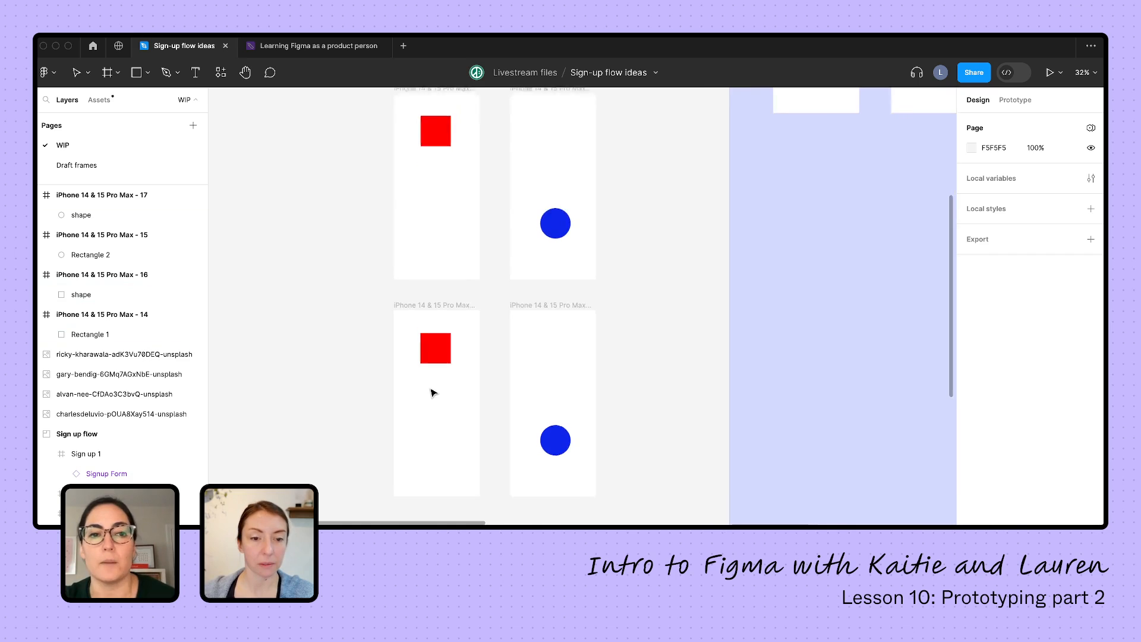
scroll(432, 393, "up", 1)
left_click(413, 292)
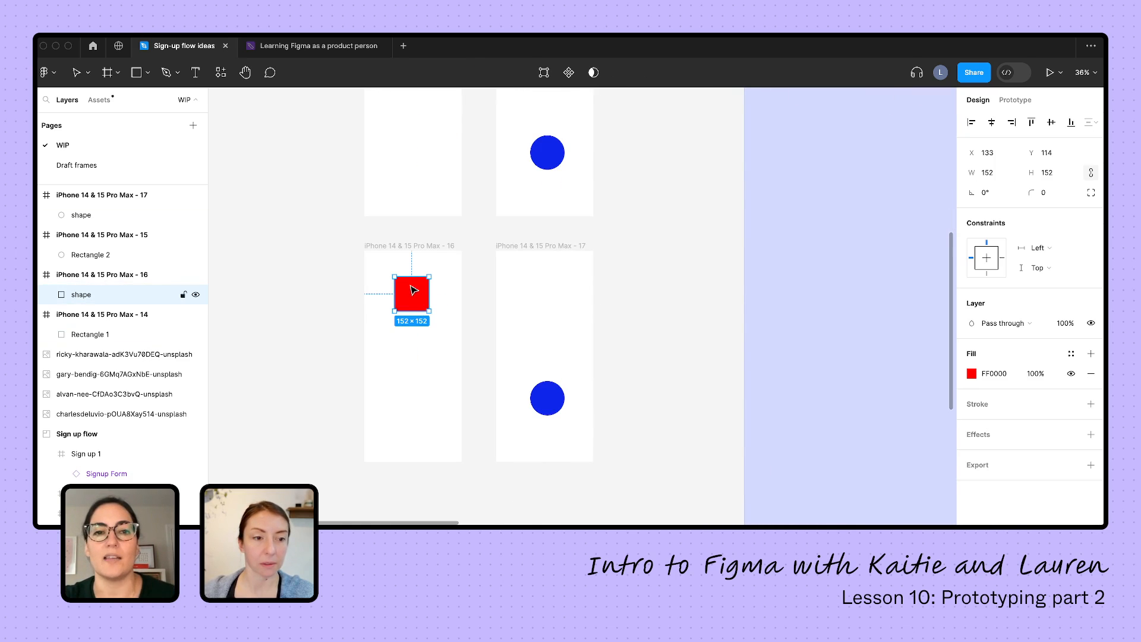
left_click(547, 397)
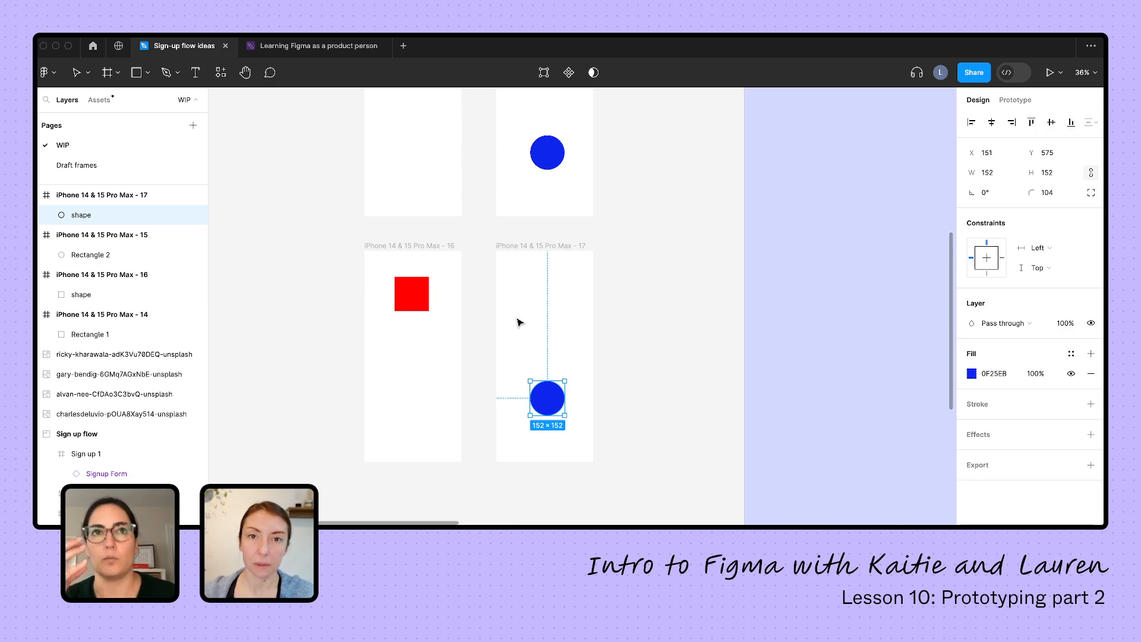
scroll(461, 225, "down", 2)
Inspect the lower frame's tap interaction, then play Flow 2 and tap between the square and circle screens
left_click(443, 149)
left_click(455, 331)
key("shift+e")
left_click(517, 416)
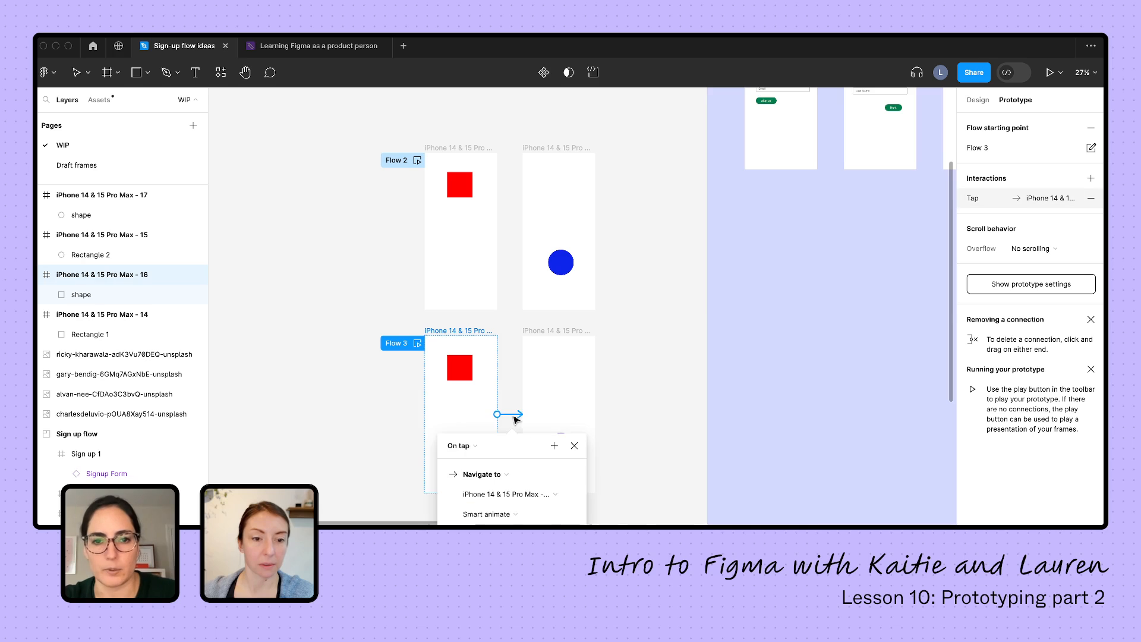
scroll(518, 429, "down", 2)
scroll(536, 446, "down", 2)
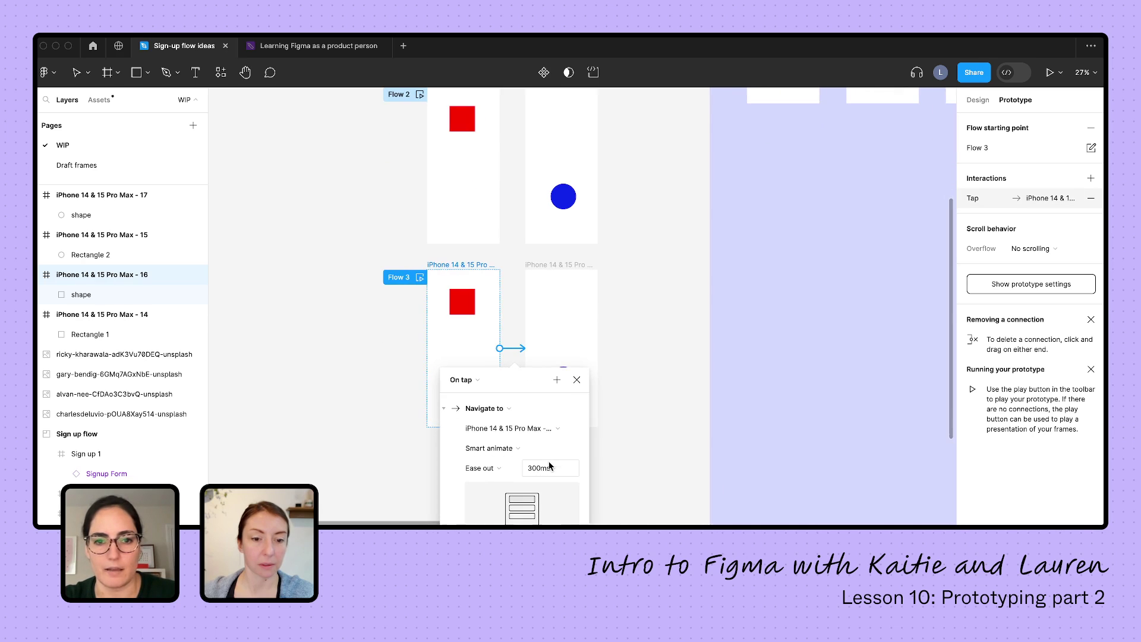
left_click(353, 383)
scroll(353, 383, "up", 3)
left_click(412, 203)
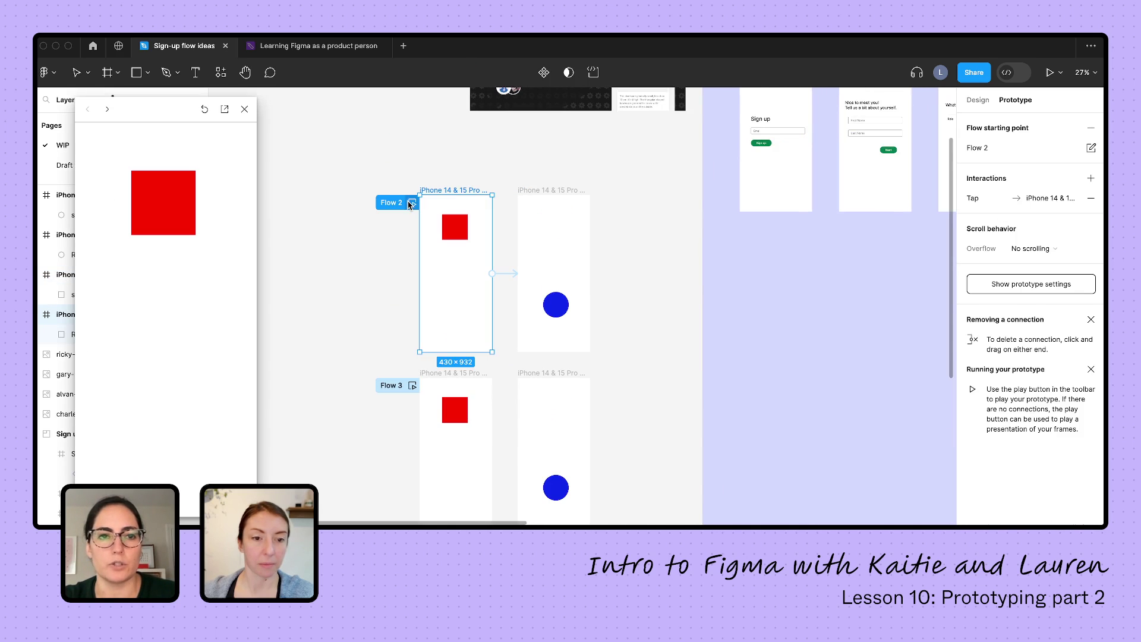
left_click(227, 225)
left_click(231, 221)
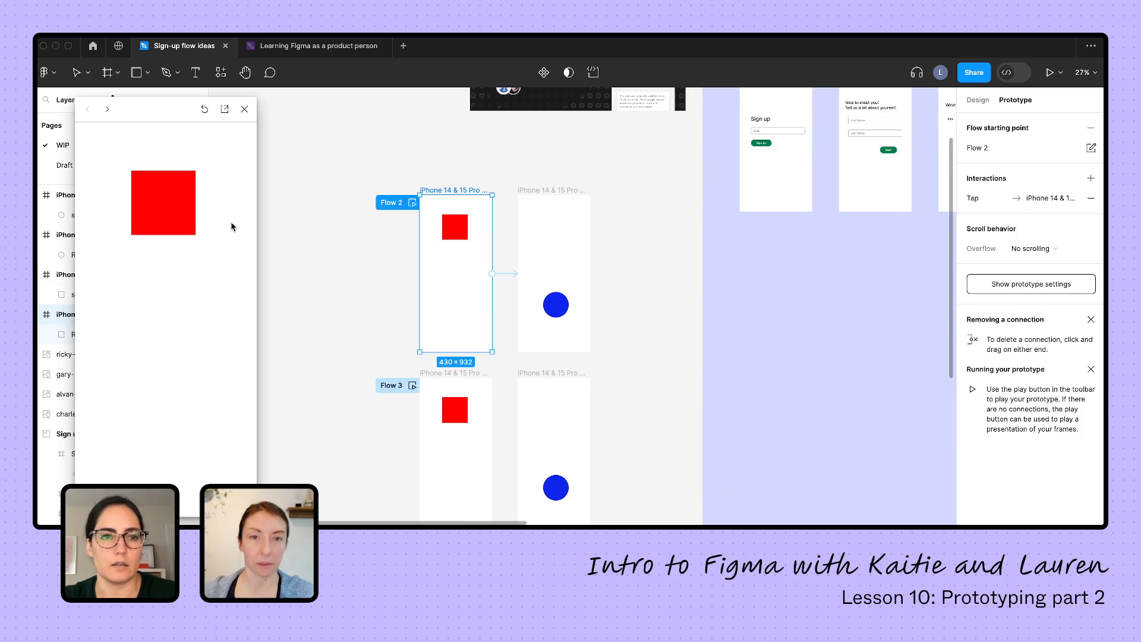
left_click(231, 221)
Play Flow 3, tap through the square-to-circle morph several times, then close the preview
left_click(412, 385)
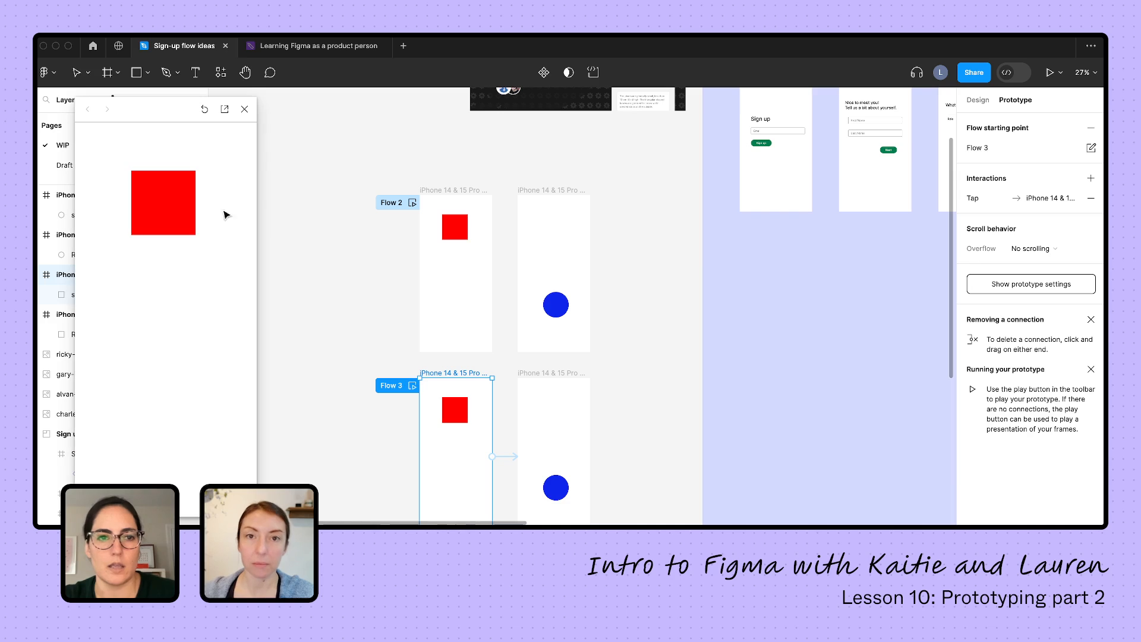
left_click(227, 184)
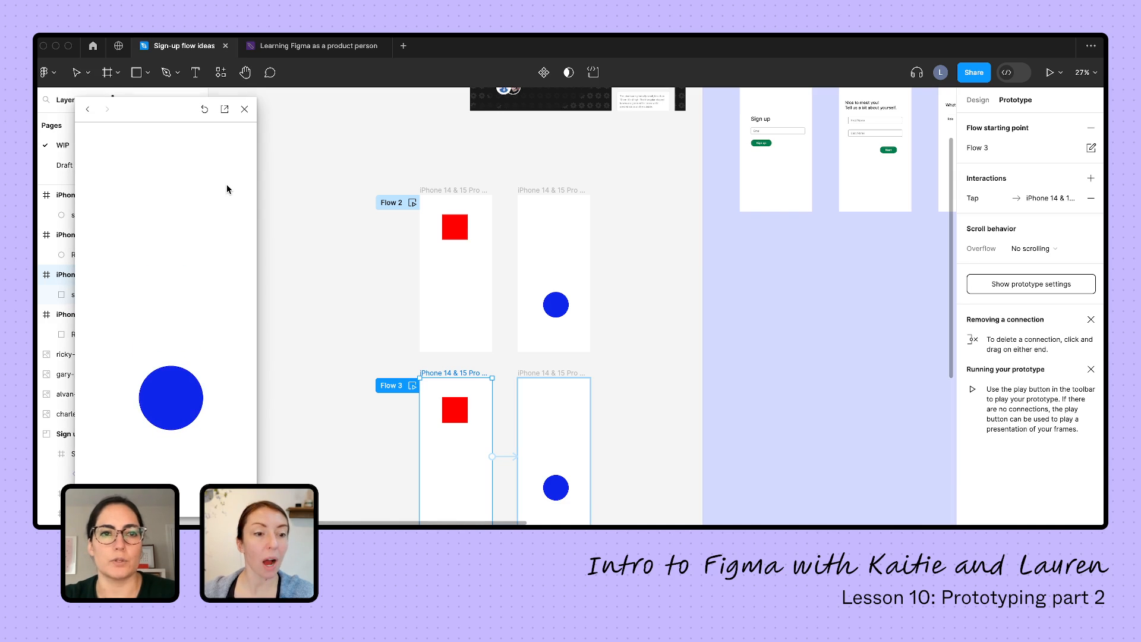
left_click(226, 185)
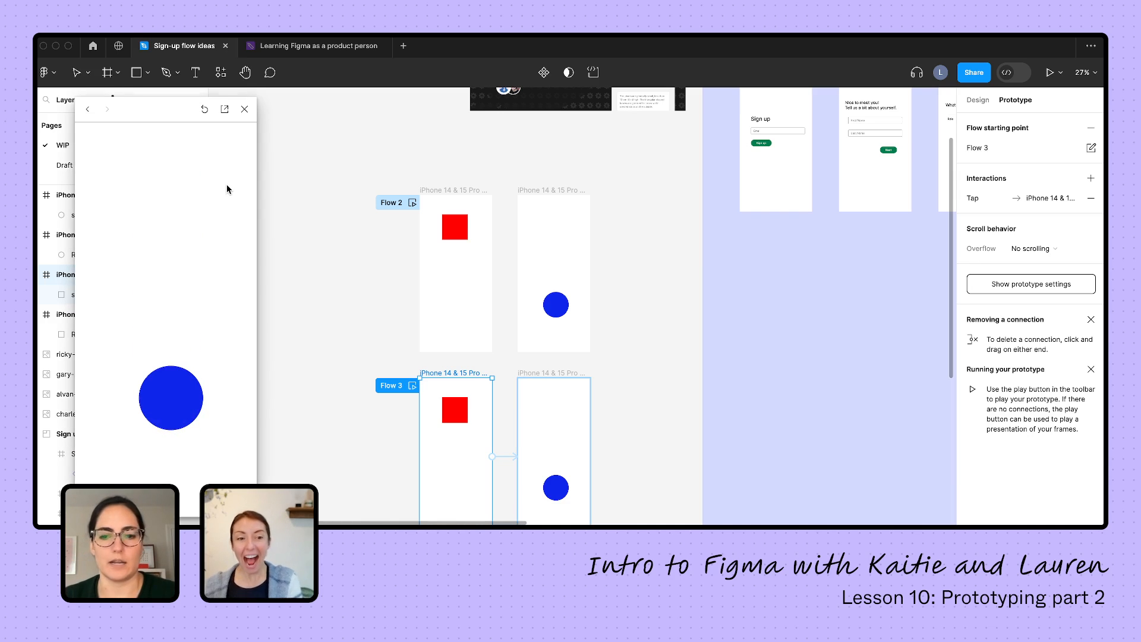
left_click(227, 185)
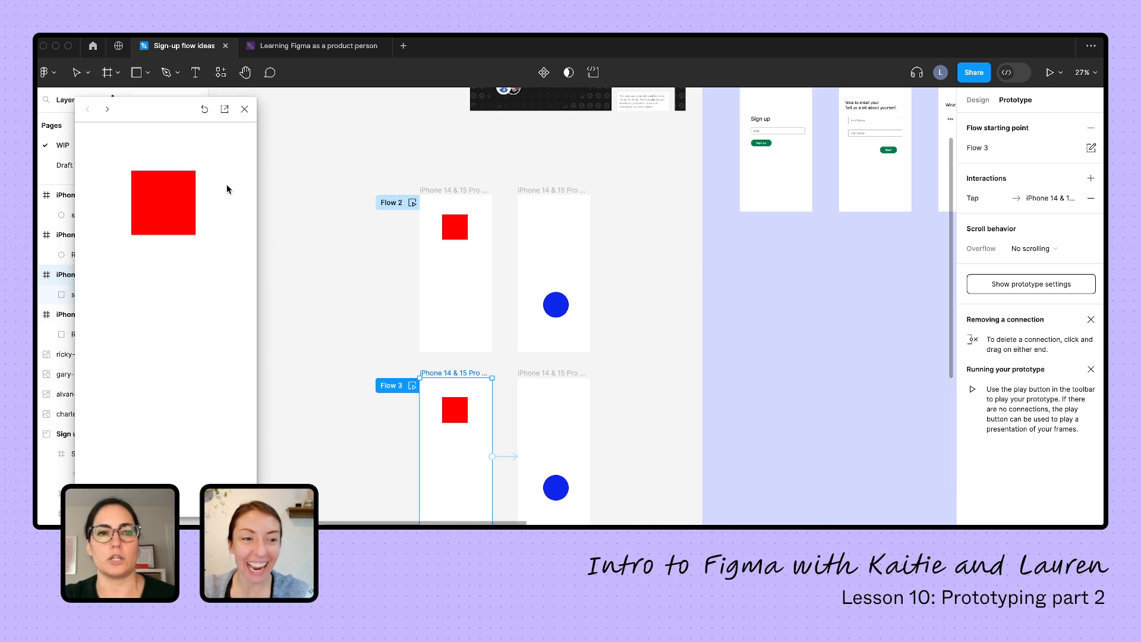
left_click(227, 185)
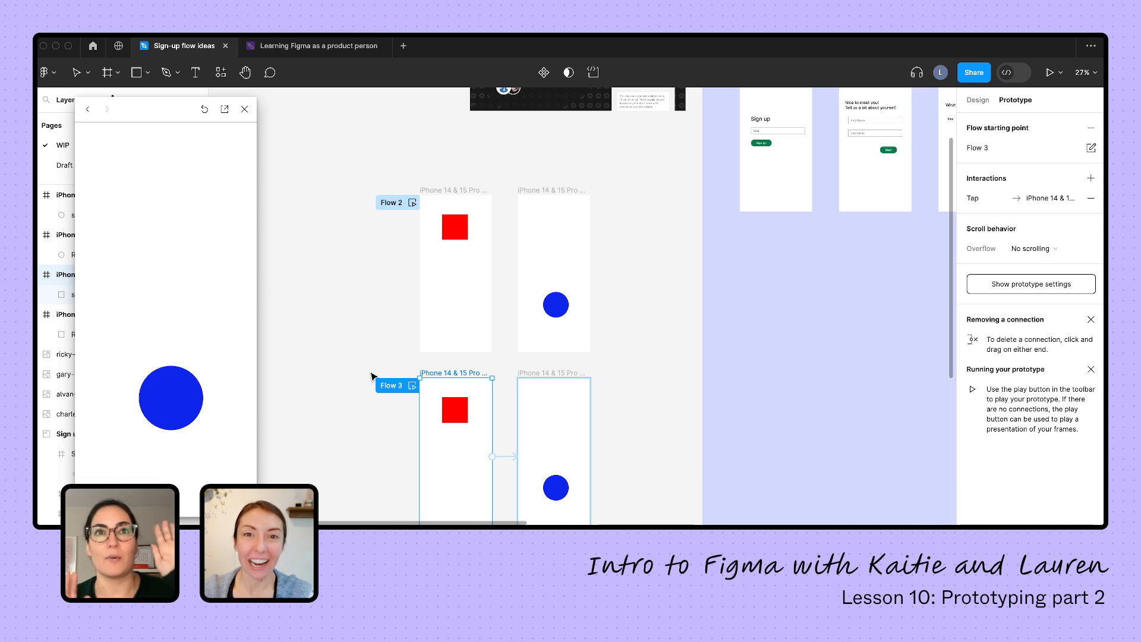
left_click(245, 110)
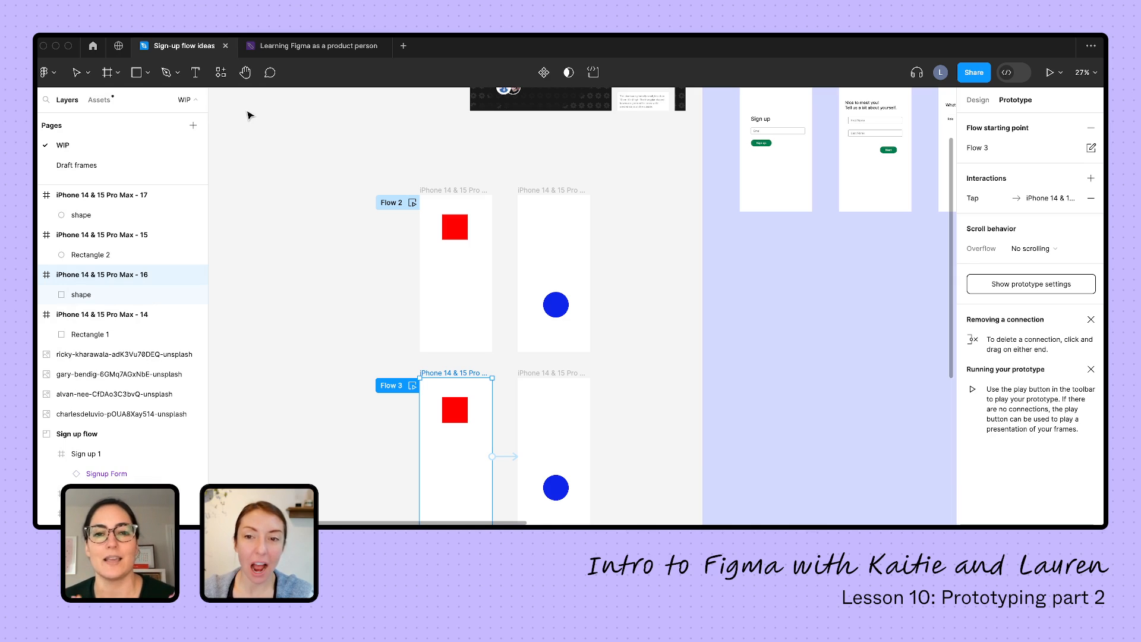
Change the Sign up button's tap-to-Sign up 2 transition from Move in to Smart animate
left_click(294, 251)
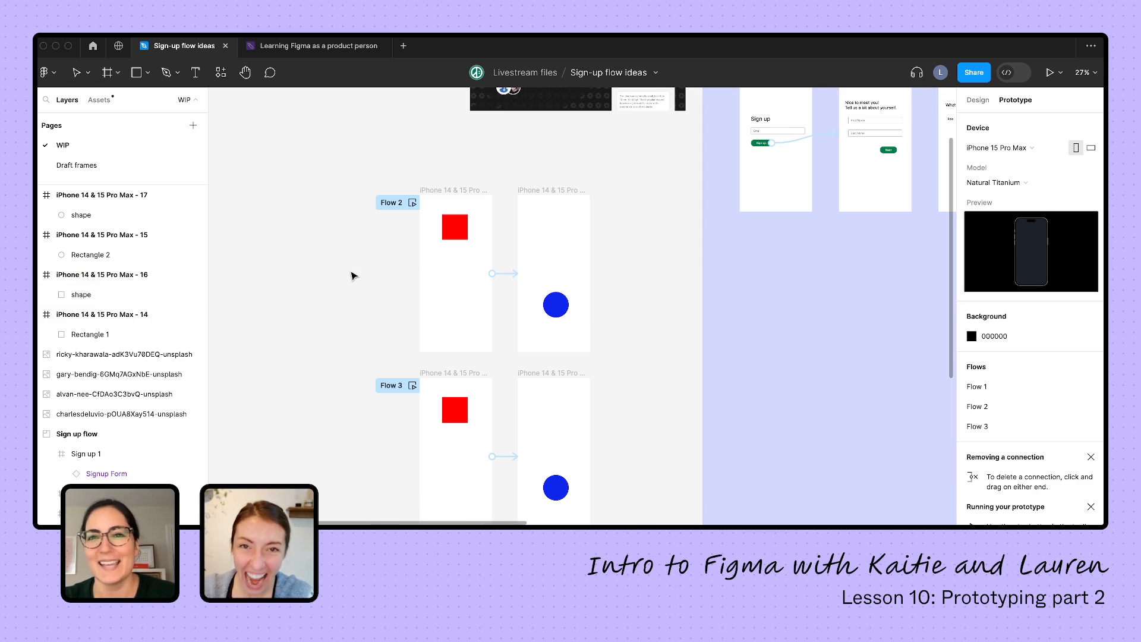
scroll(353, 275, "up", 5)
scroll(354, 276, "left", 5)
scroll(636, 314, "up", 3)
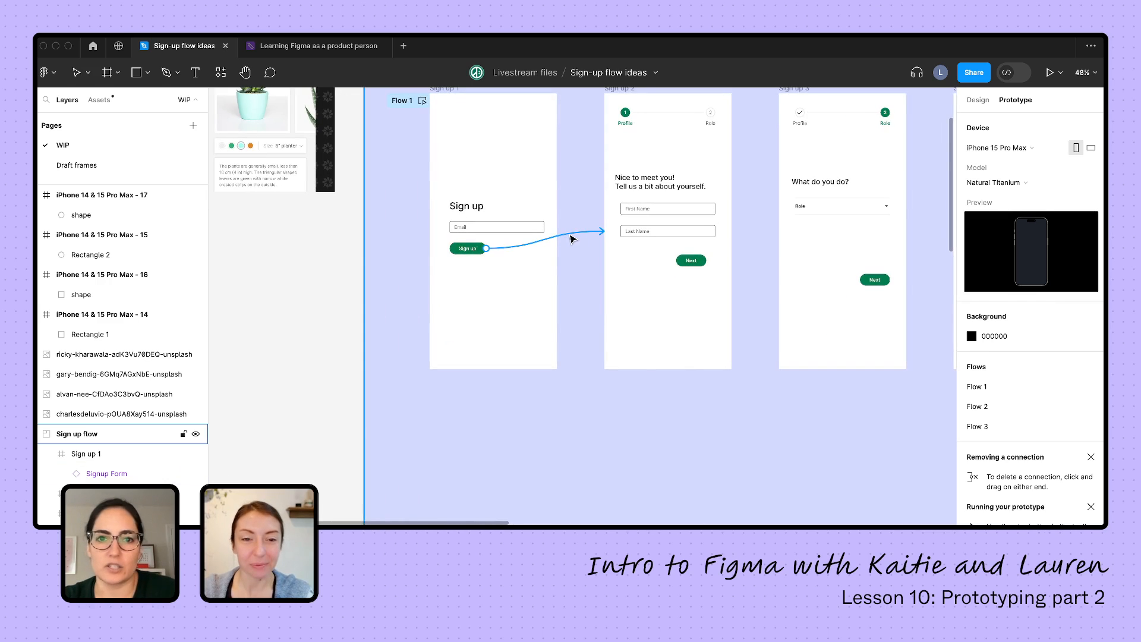
left_click(571, 241)
scroll(571, 242, "up", 2)
scroll(573, 237, "down", 1)
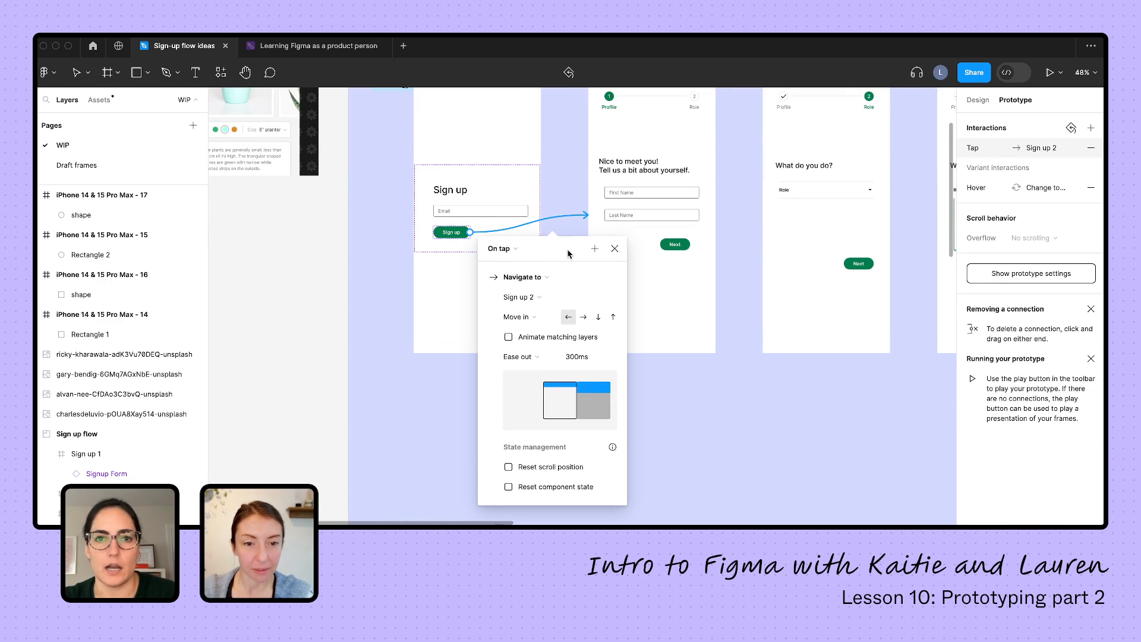
left_click_drag(555, 263, 304, 197)
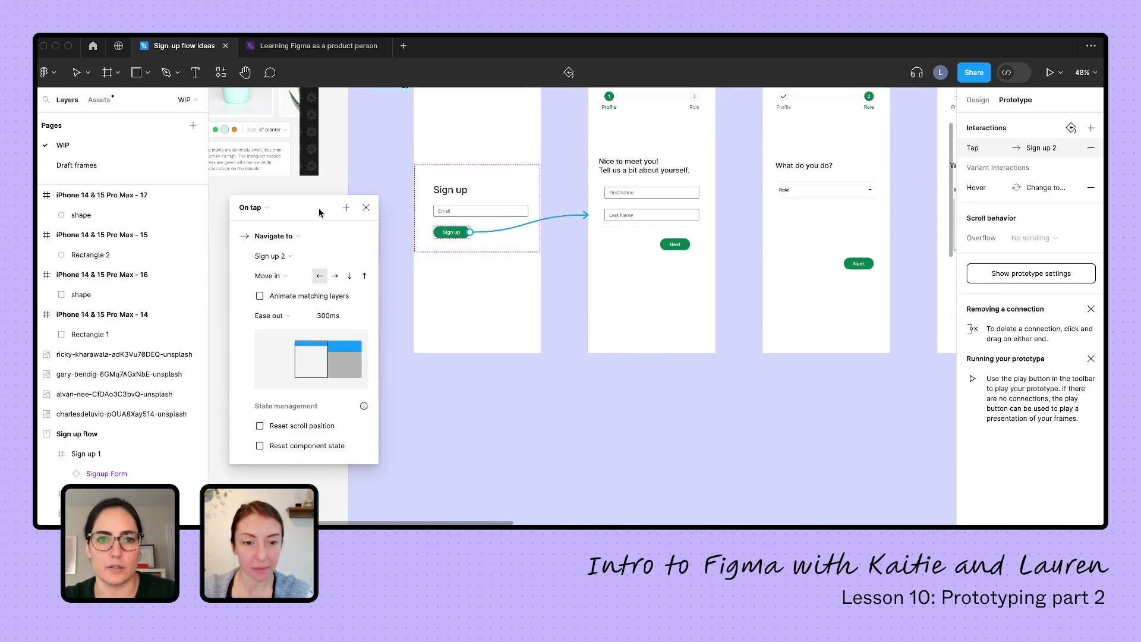
left_click(294, 263)
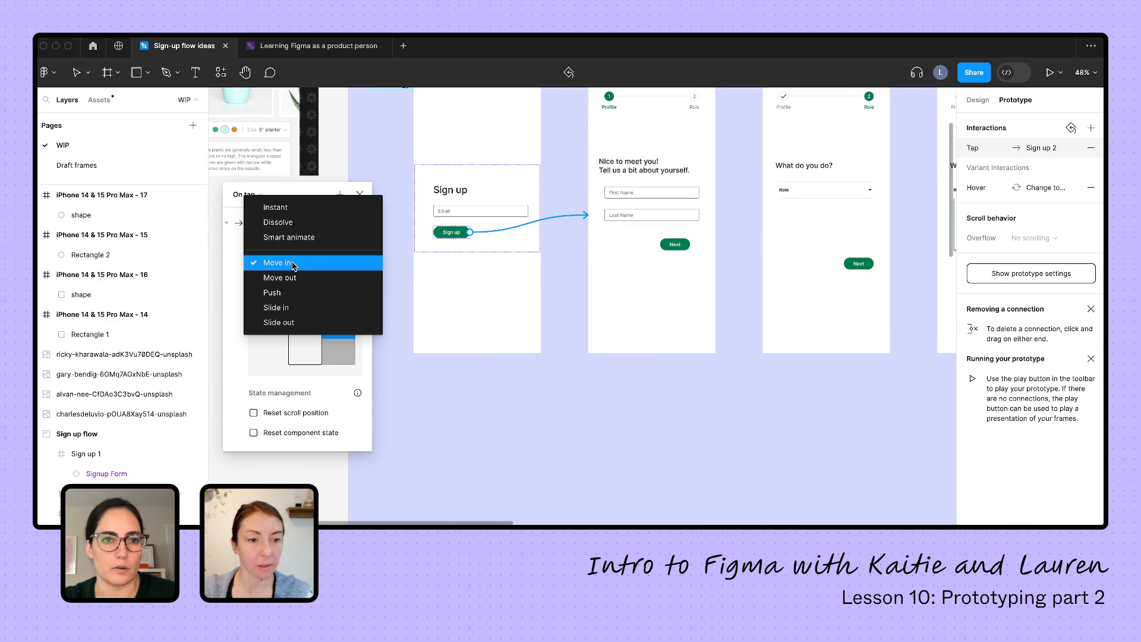
left_click(288, 237)
left_click(360, 194)
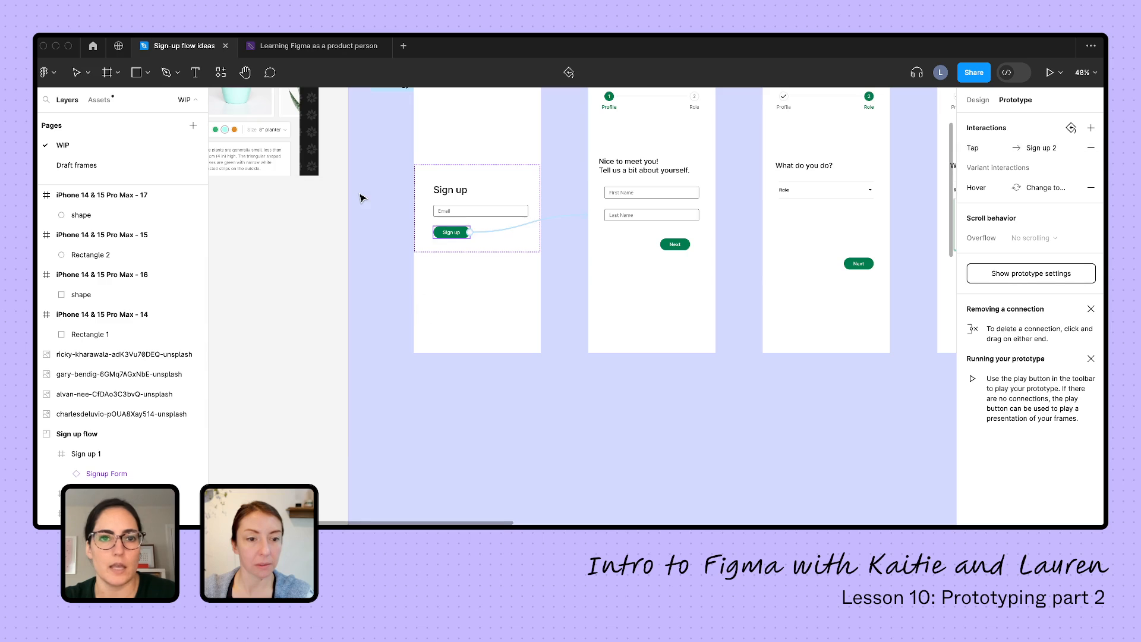
scroll(361, 196, "up", 1)
Play Flow 1, tap Sign up to watch the smart-animate transition, then close the preview
left_click(421, 181)
key("shift+space")
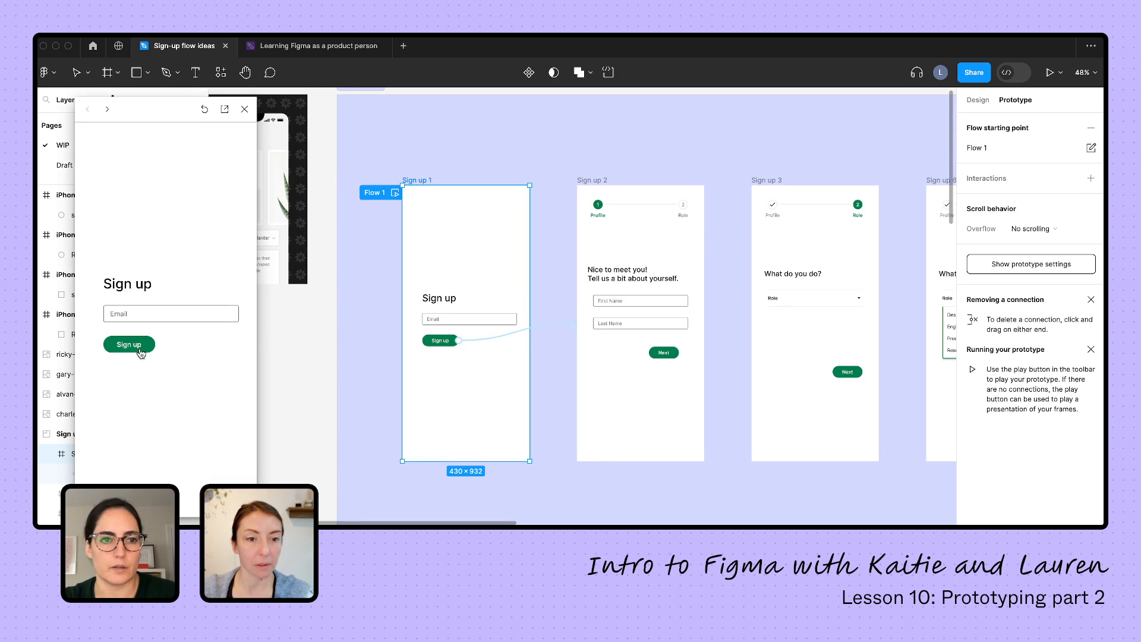
left_click(128, 345)
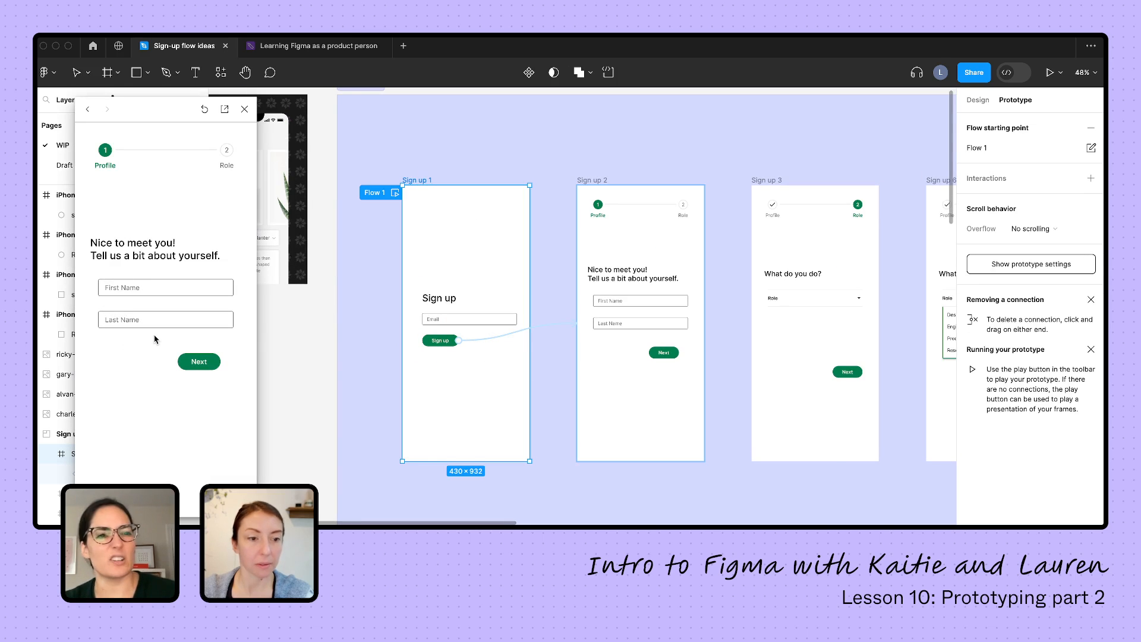
scroll(483, 319, "down", 1)
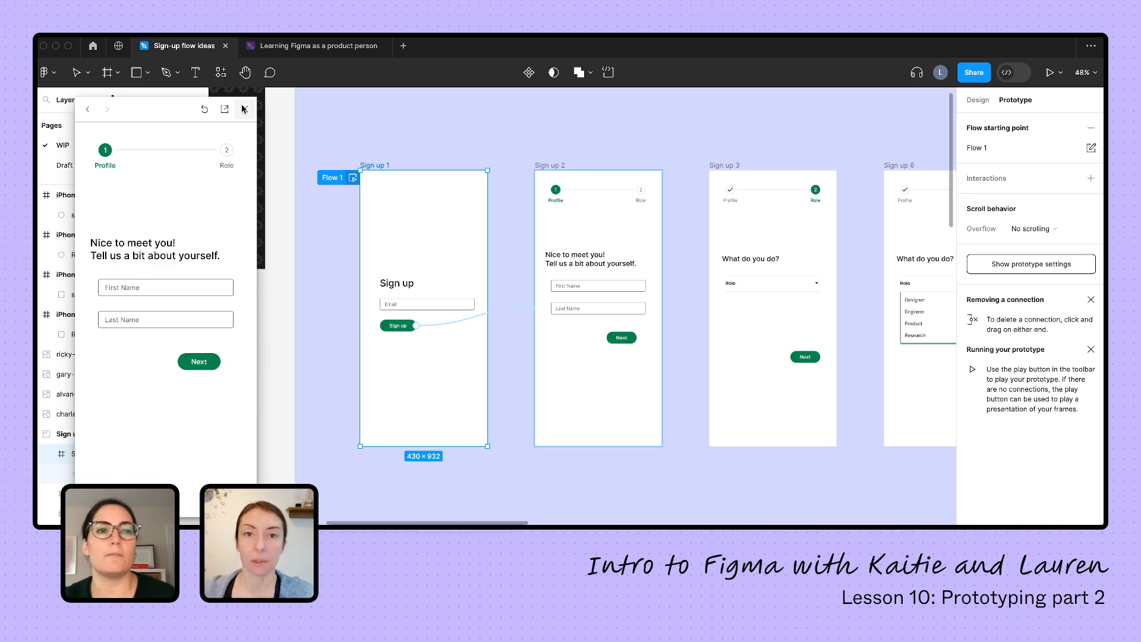
left_click(243, 109)
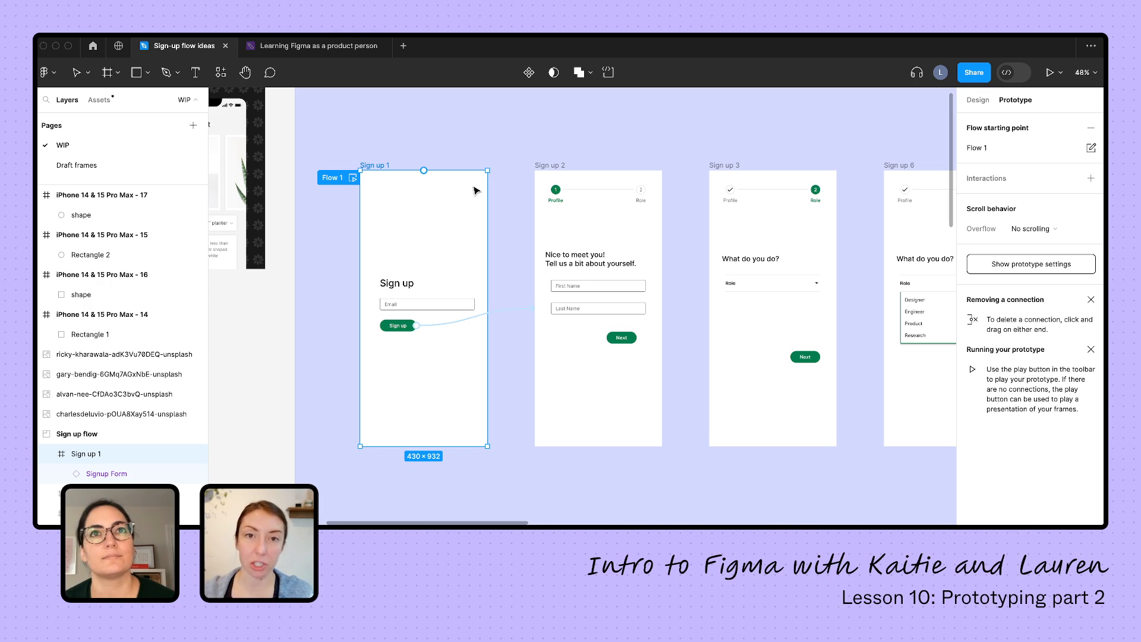
scroll(474, 190, "right", 5)
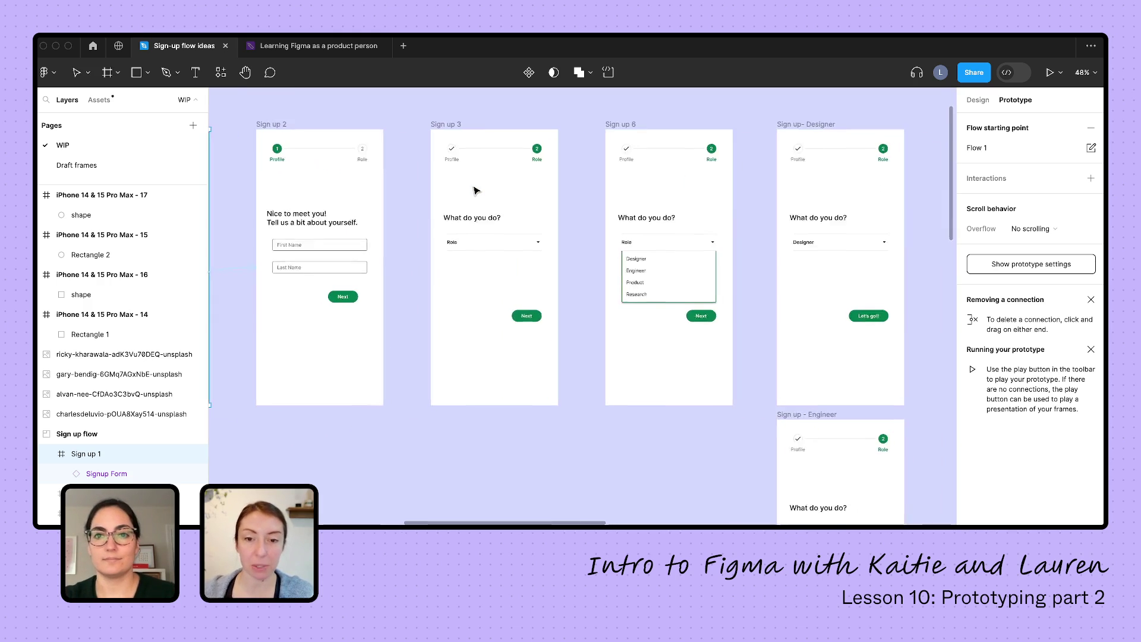
scroll(475, 189, "right", 3)
scroll(475, 190, "left", 2)
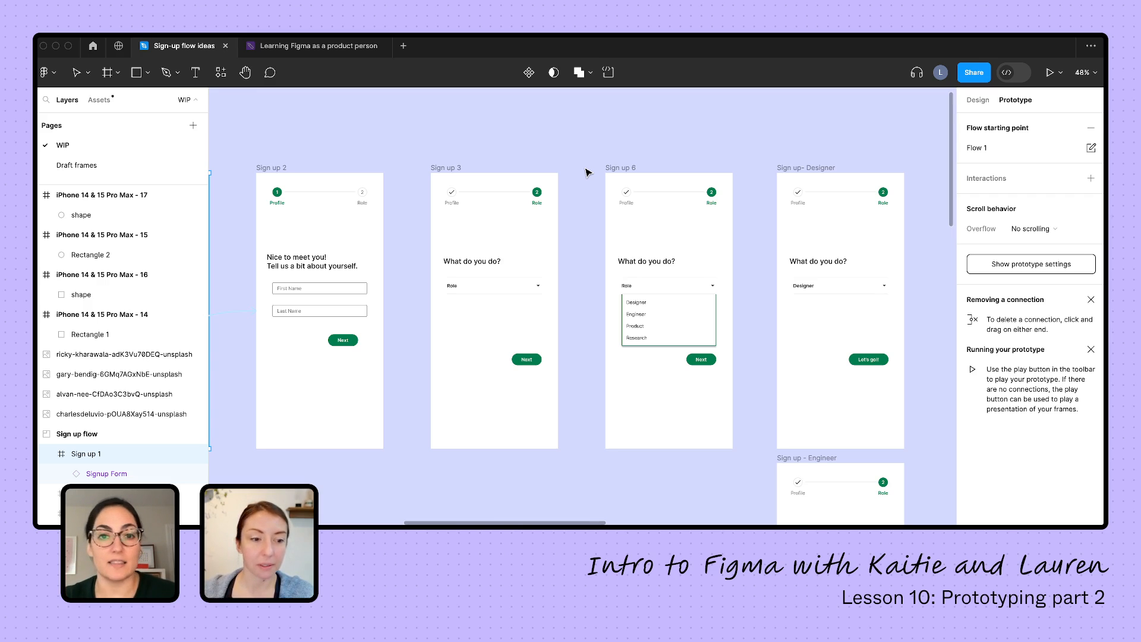
Move the role options list out of Sign up 6 to sit below Sign up 3
left_click(445, 168)
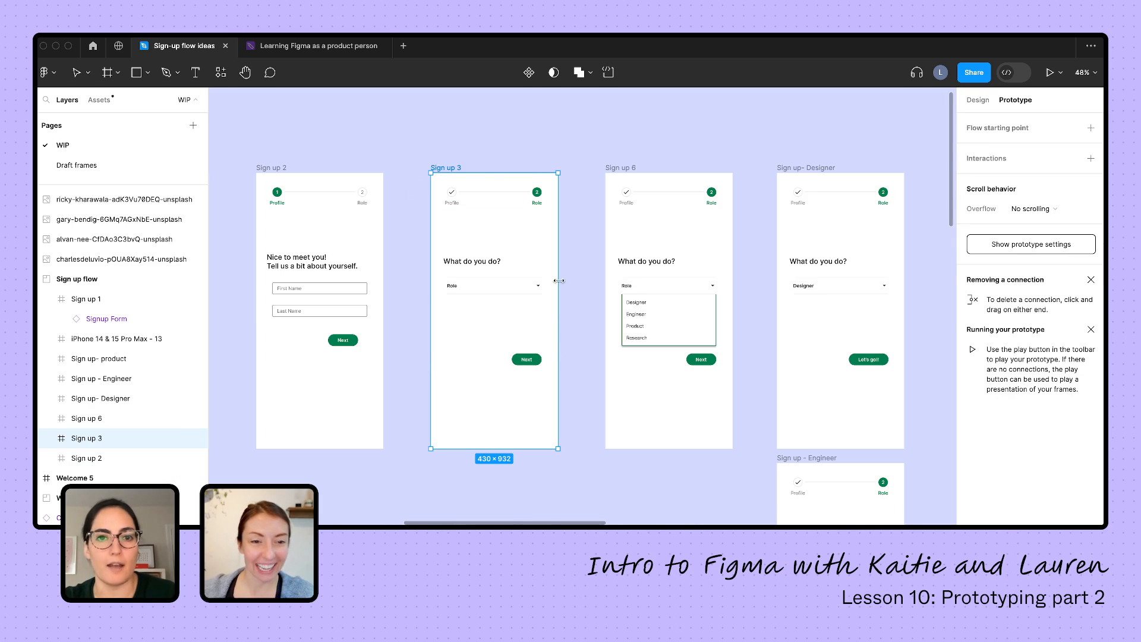
scroll(499, 337, "up", 2)
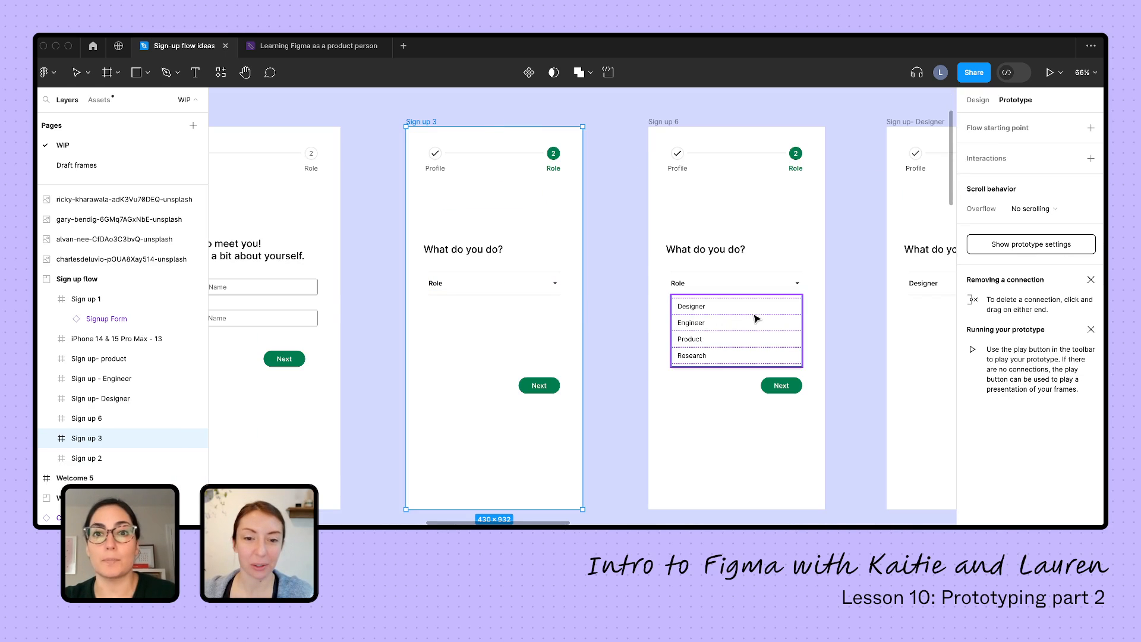
left_click(849, 263)
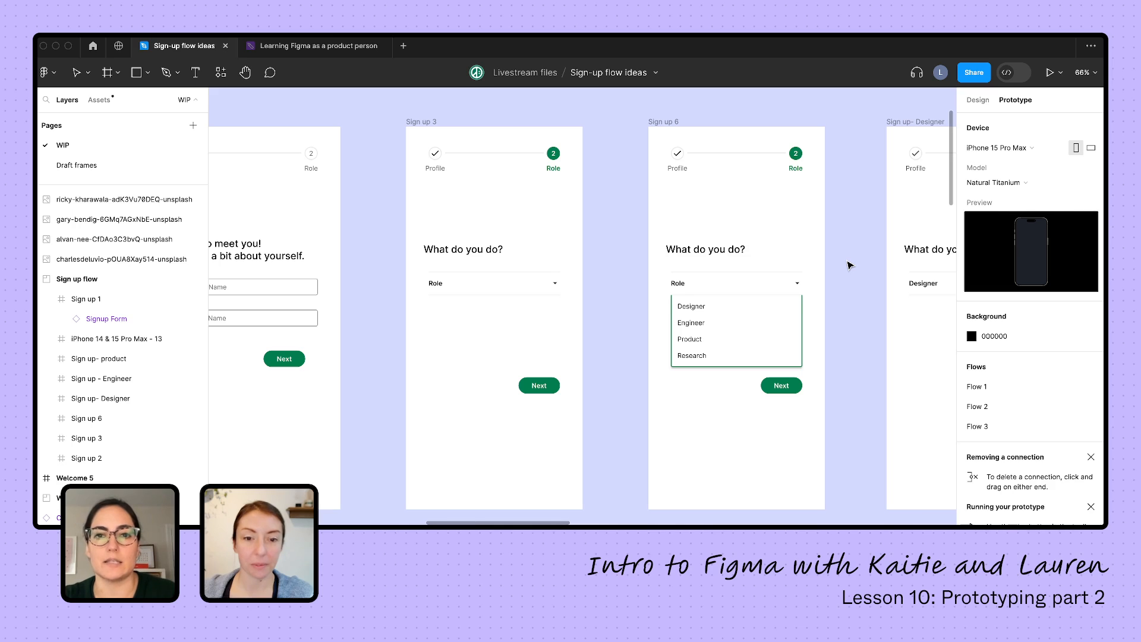
scroll(610, 272, "down", 2)
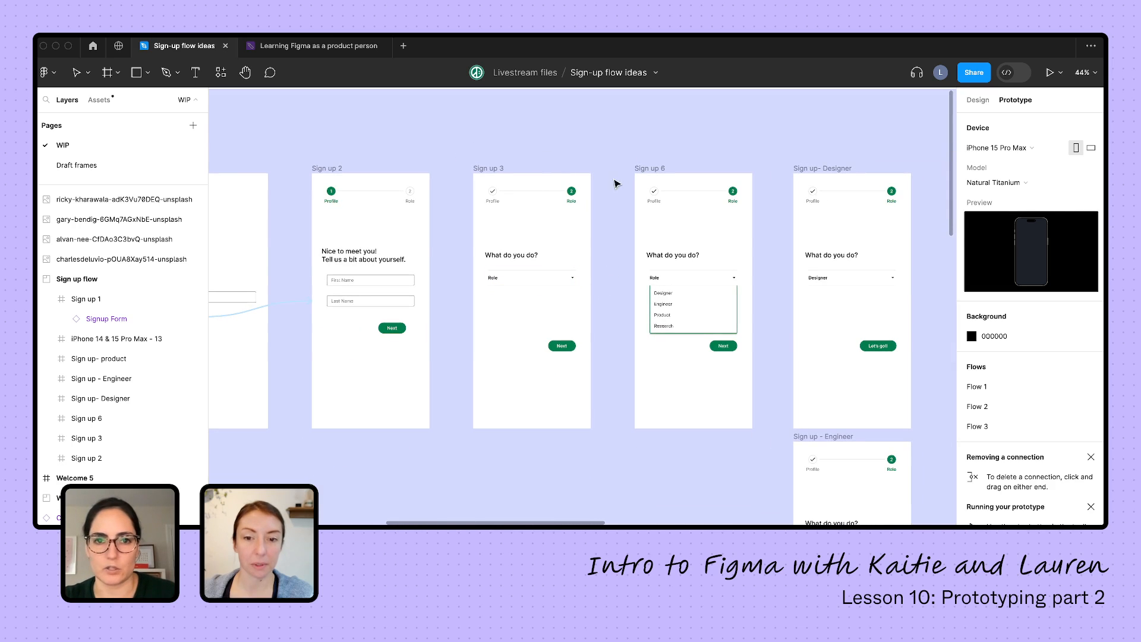
key("v")
left_click(488, 168)
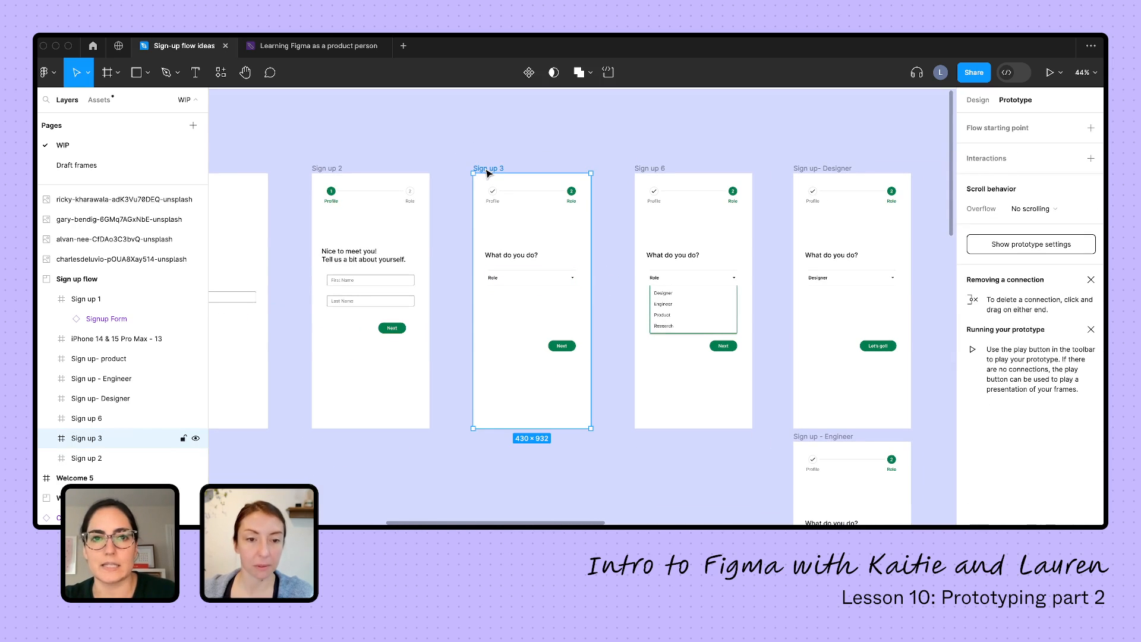
left_click(691, 312)
key("shift+e")
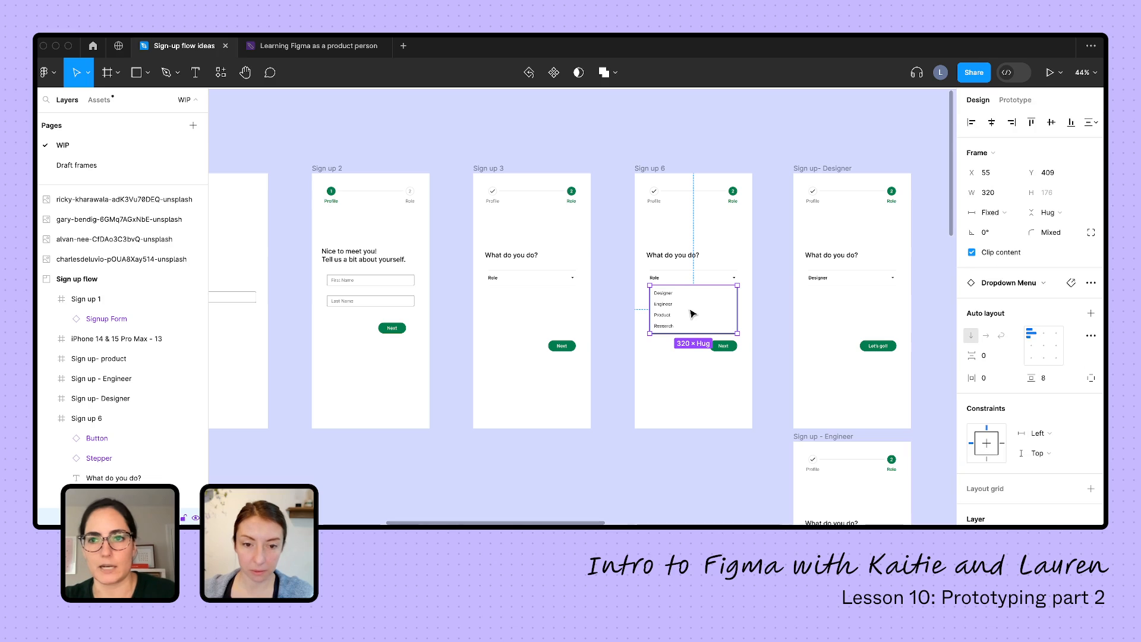
scroll(692, 312, "down", 2)
left_click_drag(688, 267, 579, 386)
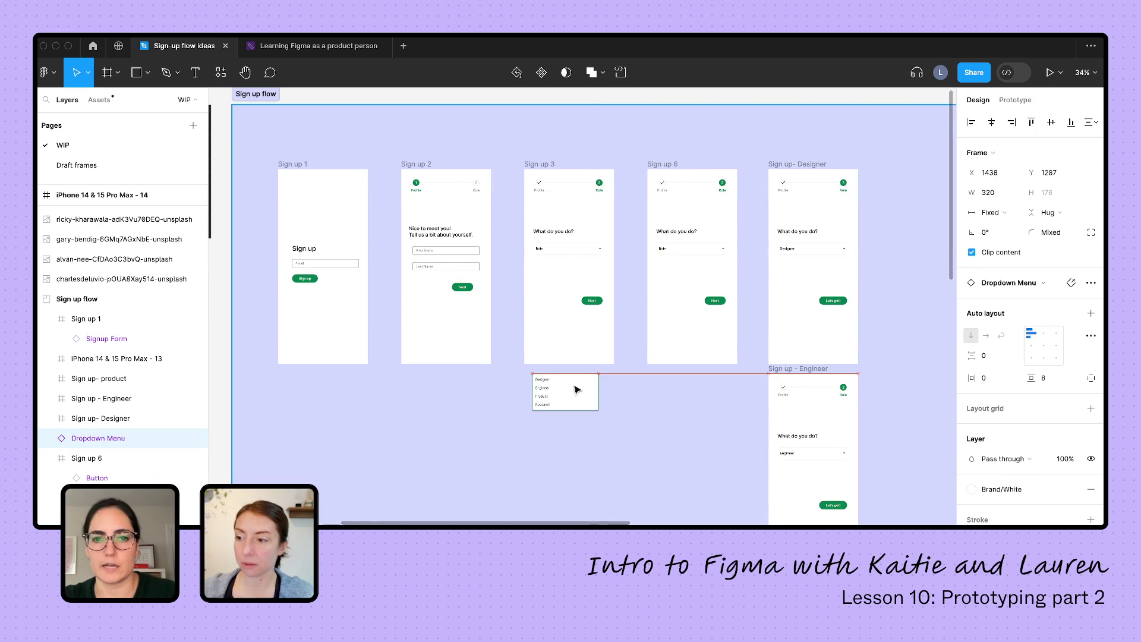
Delete the Sign up 6 screen and select the Role field in Sign up 3
left_click(654, 164)
key("Delete")
scroll(555, 267, "up", 2)
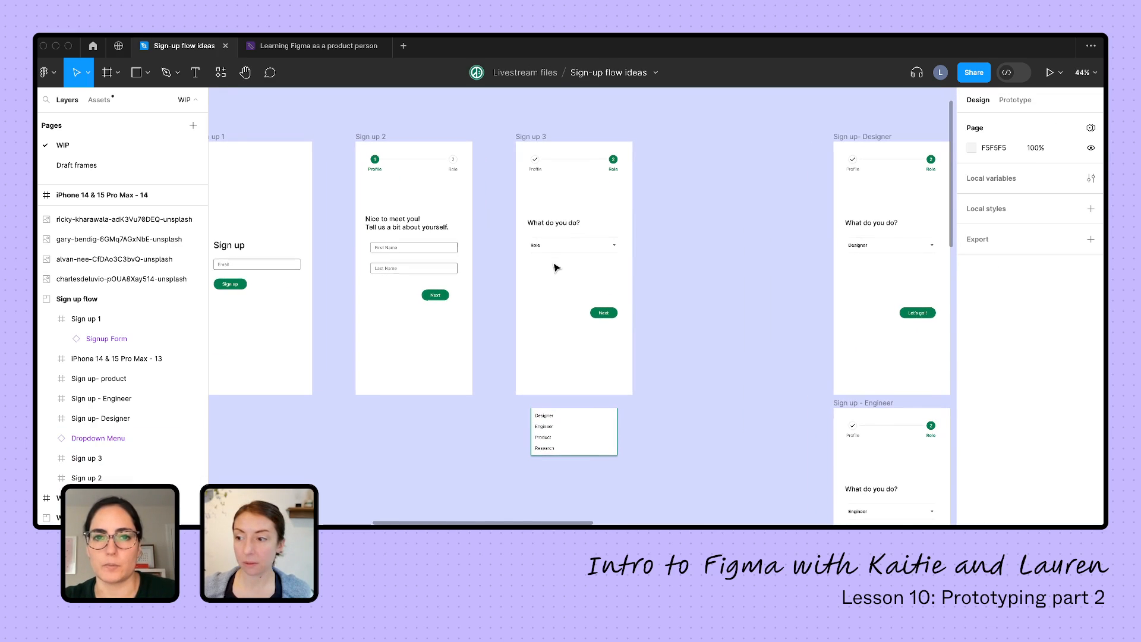
left_click(554, 247)
key("shift+e")
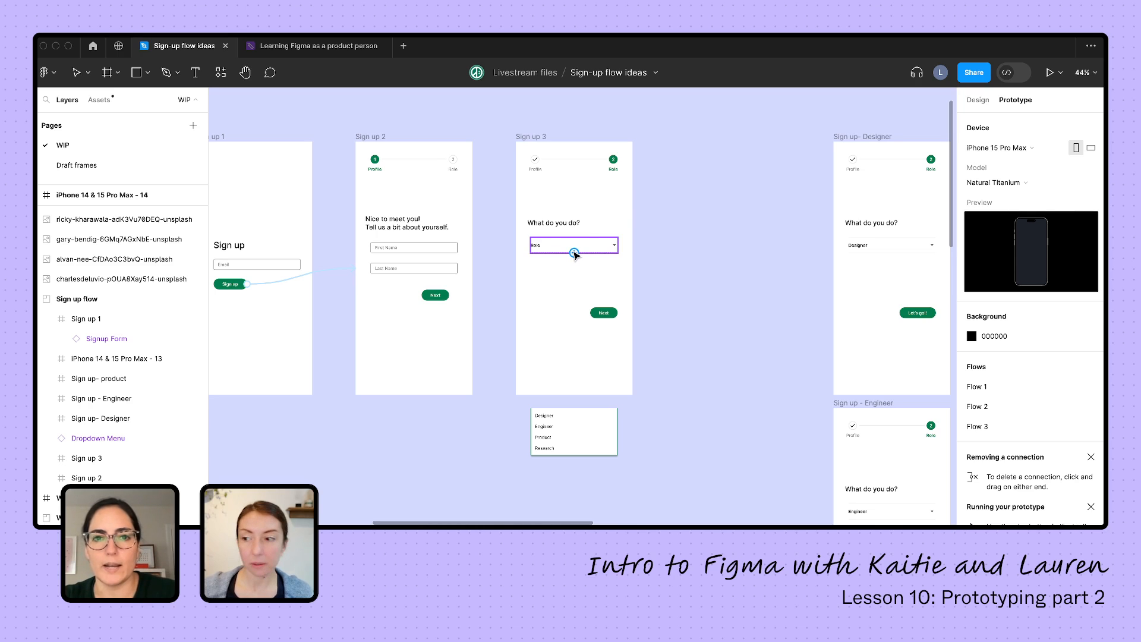
Link the Role field to the Dropdown Menu as an Open overlay with a Dissolve, ease-out 300ms transition
left_click_drag(574, 253, 573, 415)
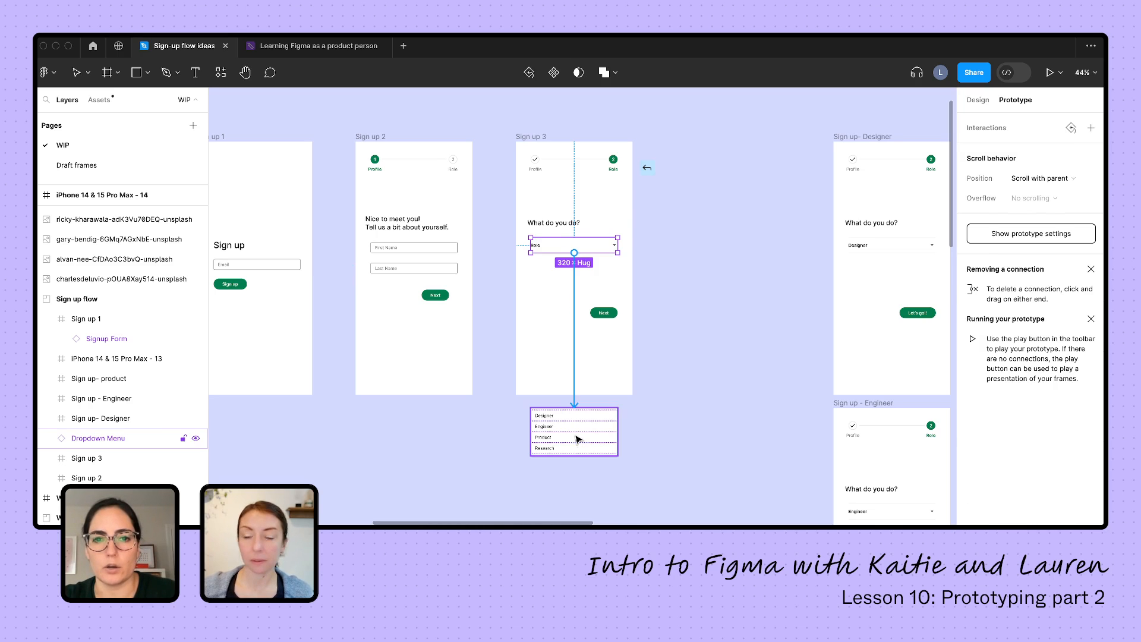
scroll(573, 415, "down", 3)
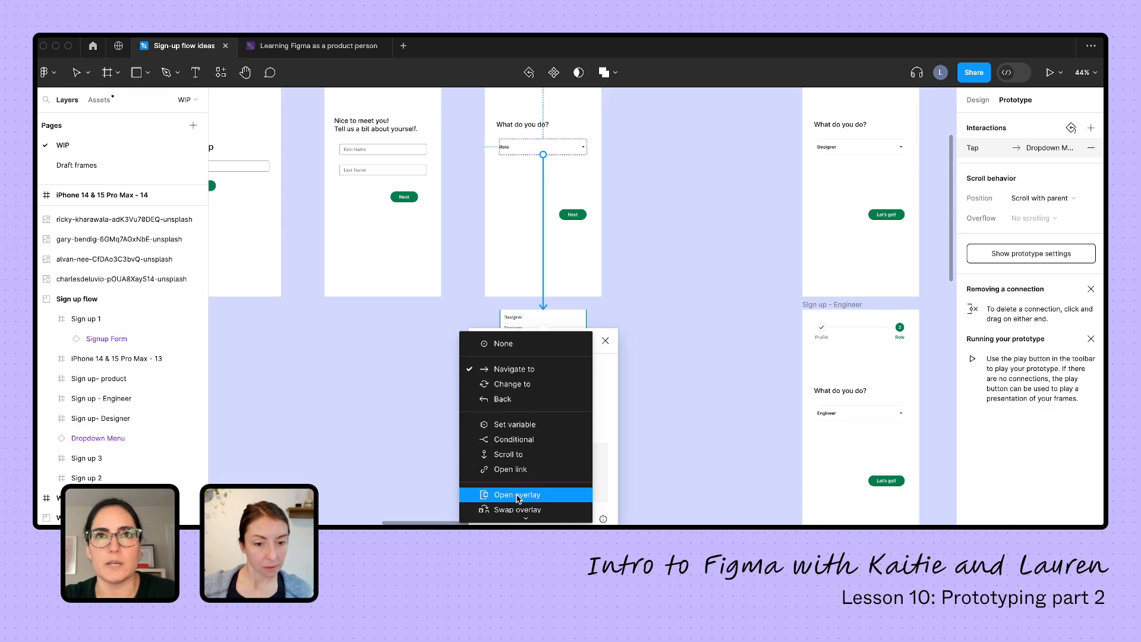
left_click(535, 496)
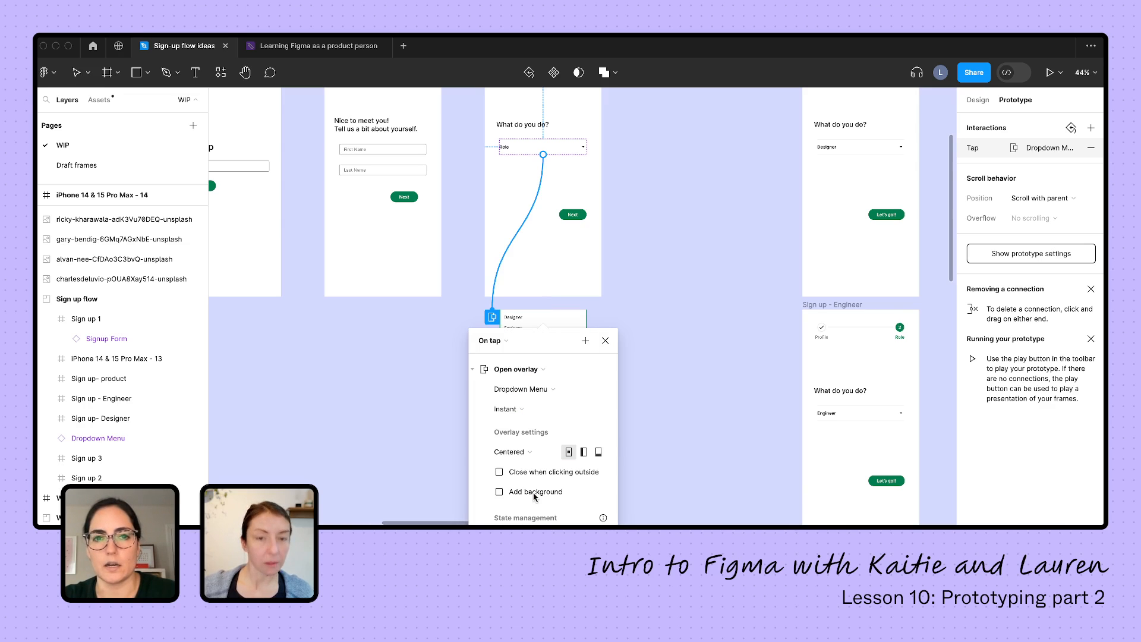
scroll(660, 279, "down", 3)
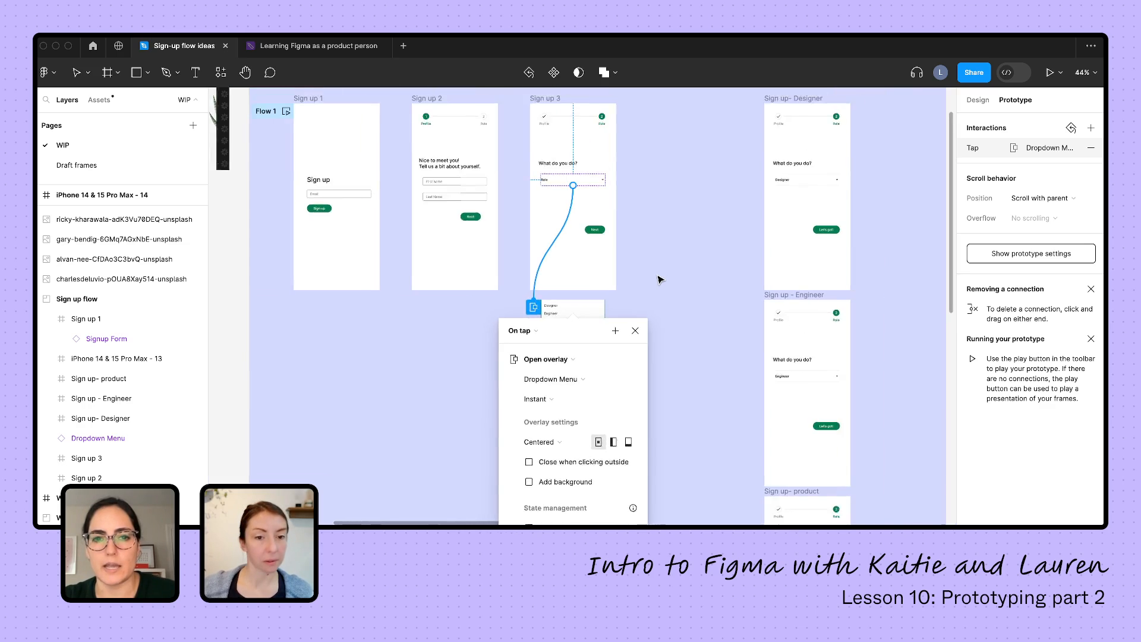
scroll(660, 279, "up", 1)
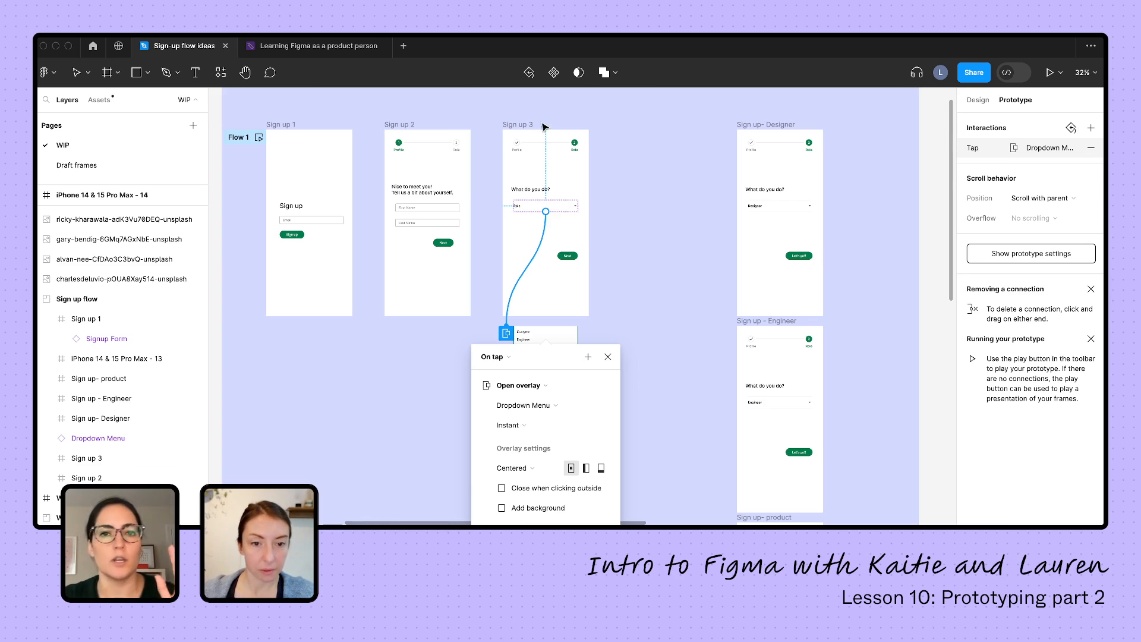
scroll(593, 204, "down", 3)
scroll(593, 204, "down", 3)
scroll(550, 406, "up", 3)
scroll(529, 432, "up", 4)
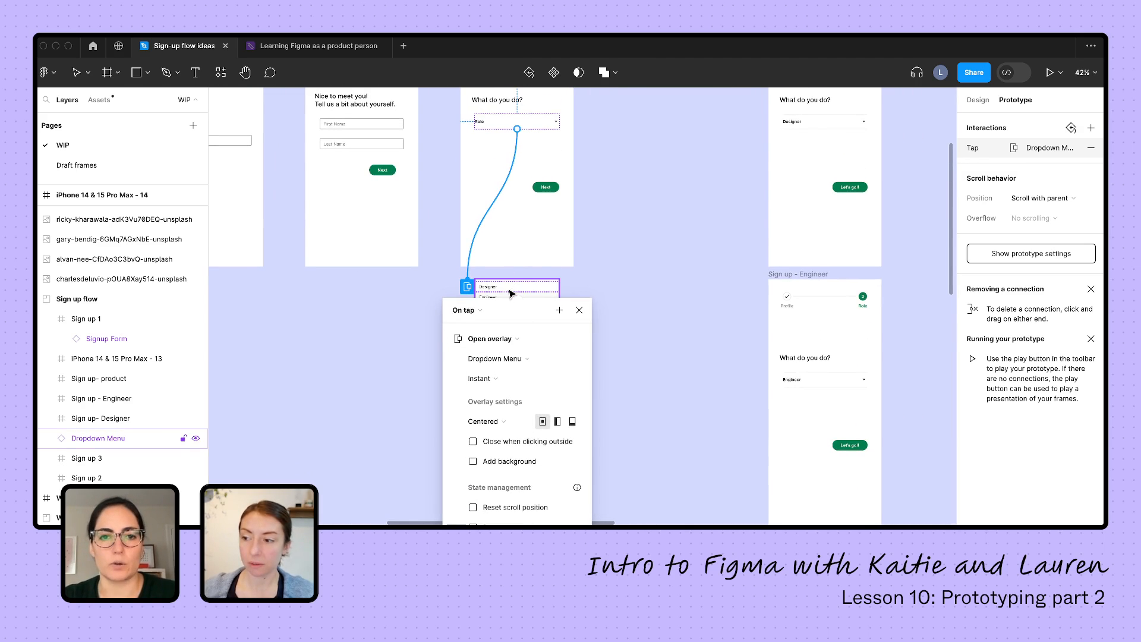
left_click(503, 379)
scroll(601, 361, "down", 2)
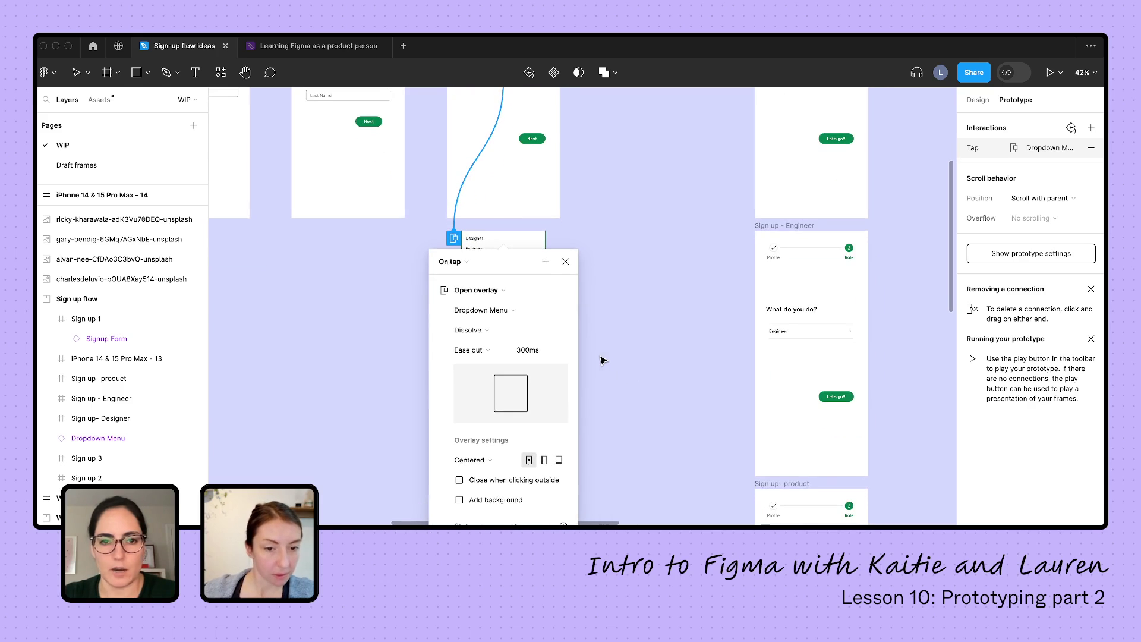
scroll(602, 361, "down", 3)
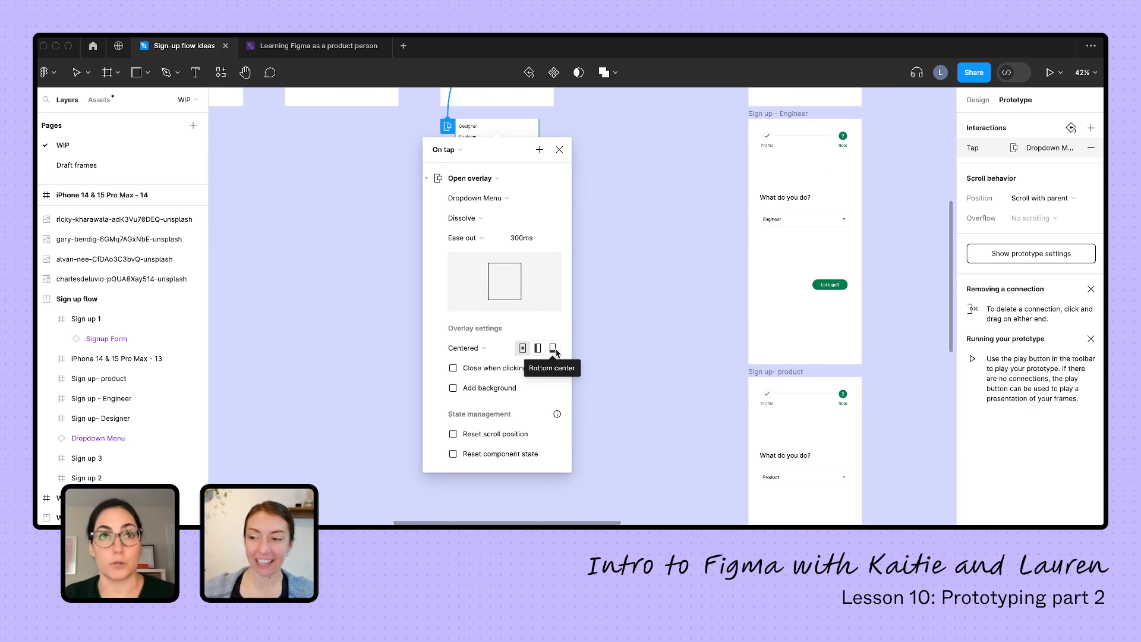
scroll(589, 357, "up", 5)
scroll(526, 262, "down", 3)
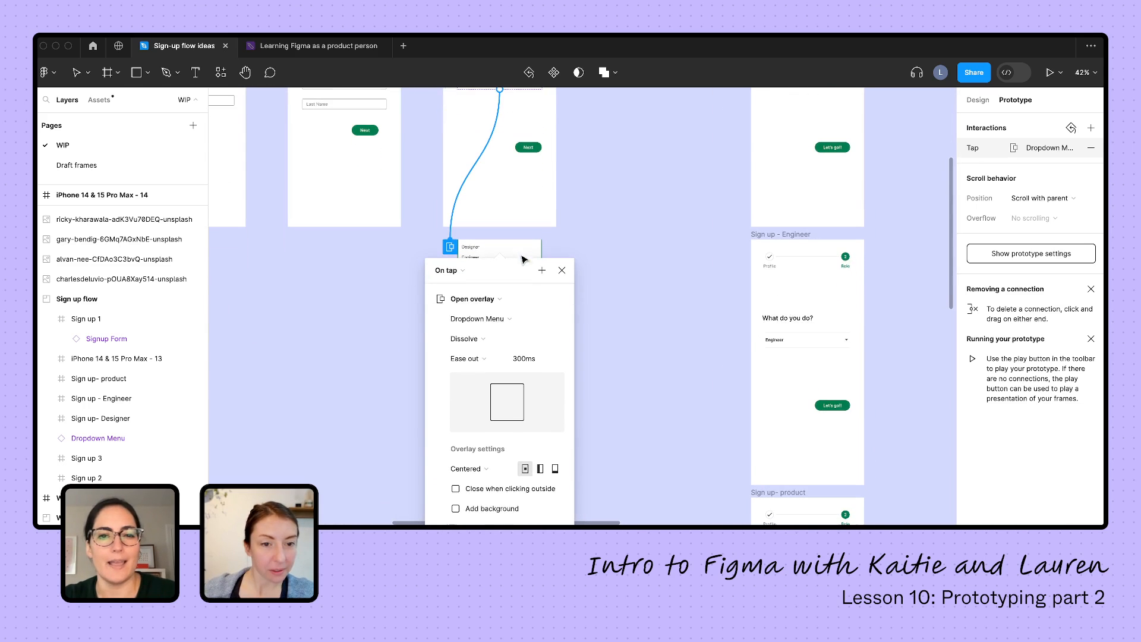
left_click(645, 270)
scroll(644, 269, "up", 3)
Preview Sign up 3, tap Role to show the options, and reopen the tap interaction's settings
left_click(484, 150)
key("shift+space")
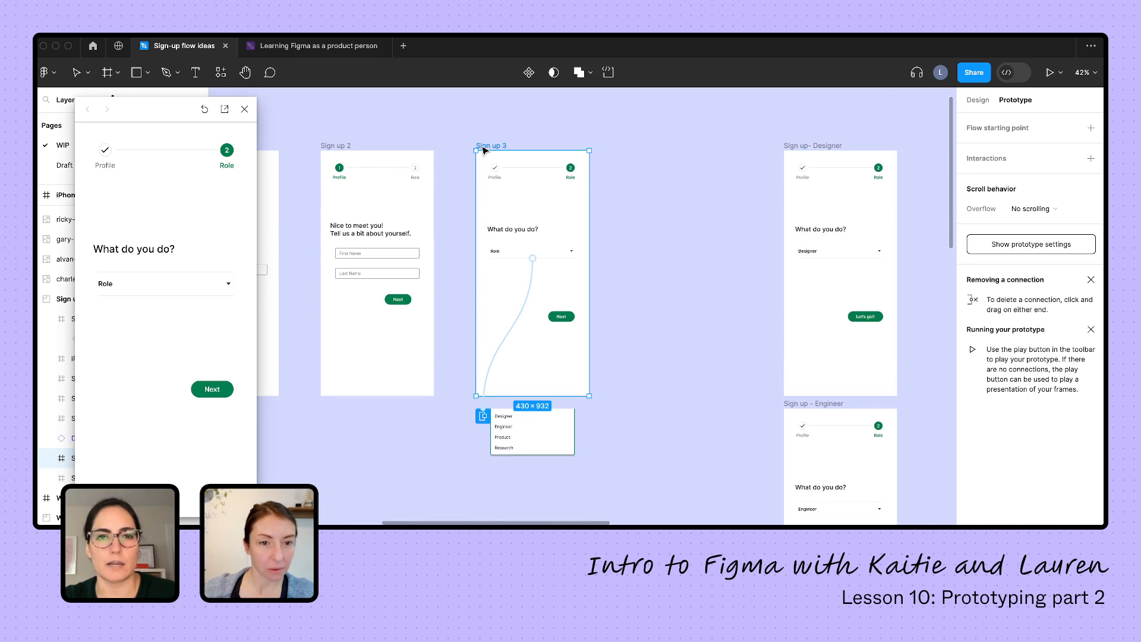
left_click(136, 284)
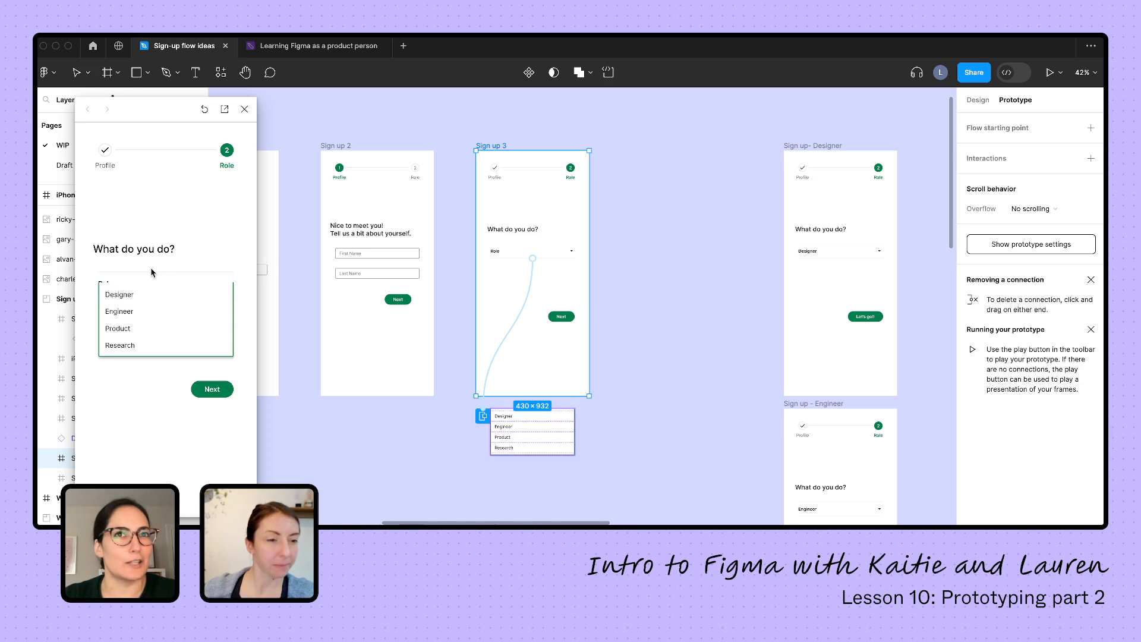
left_click(509, 339)
scroll(551, 441, "down", 1)
scroll(551, 443, "down", 5)
scroll(624, 384, "down", 3)
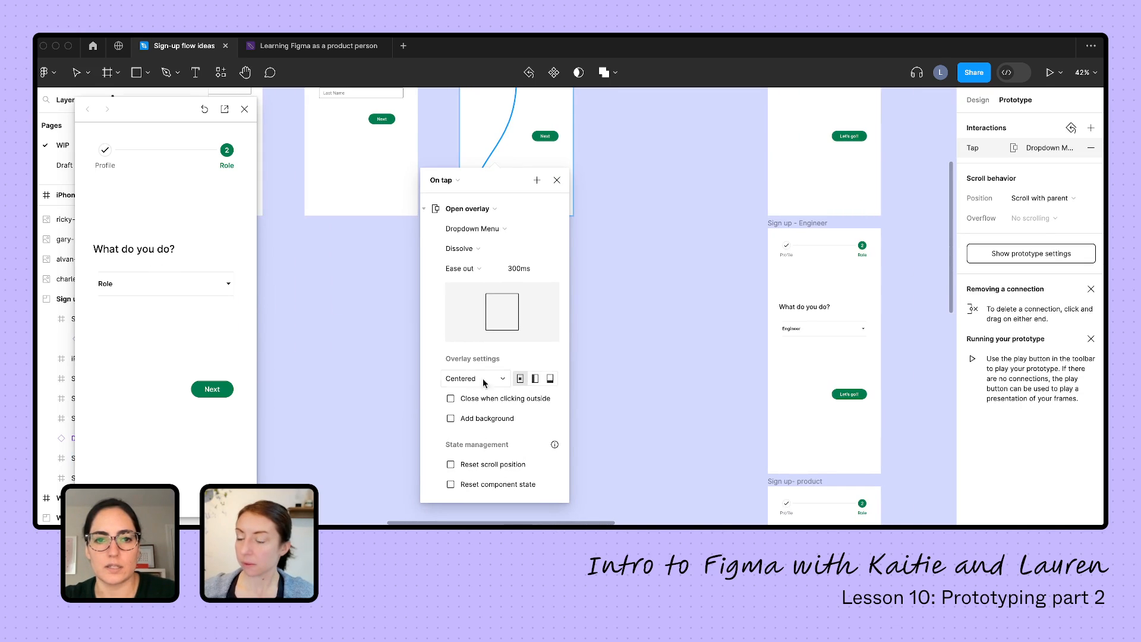
Set the overlay position to Manual and place the Dropdown Menu just below the Role field
left_click(461, 382)
left_click(473, 493)
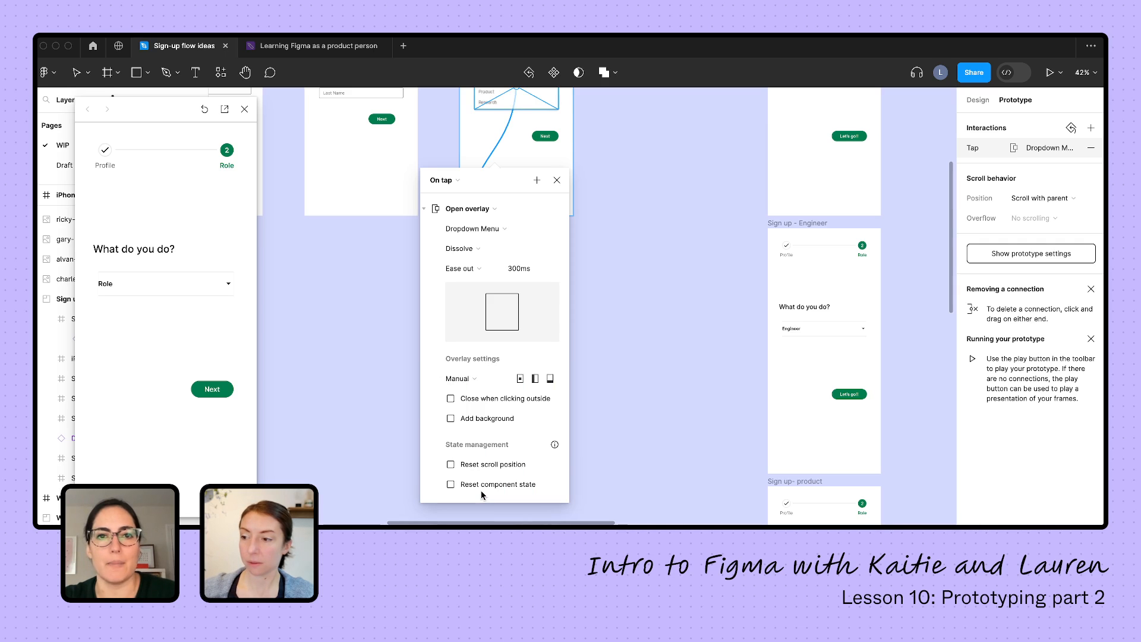
scroll(597, 223, "down", 2)
scroll(597, 224, "up", 8)
scroll(552, 214, "up", 2)
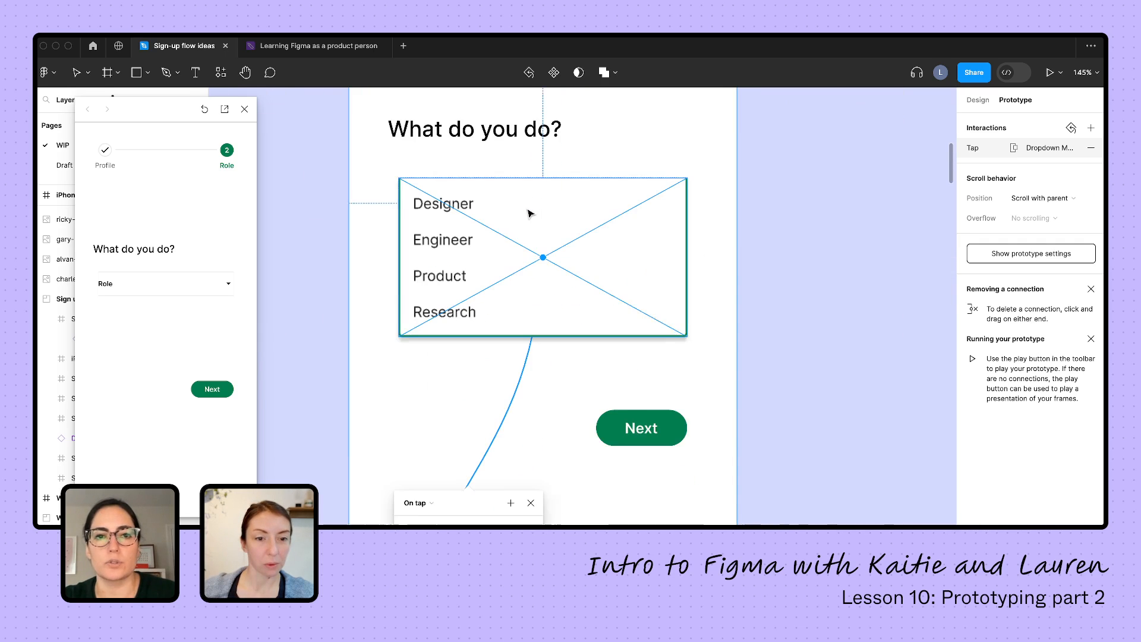
left_click_drag(618, 185, 613, 259)
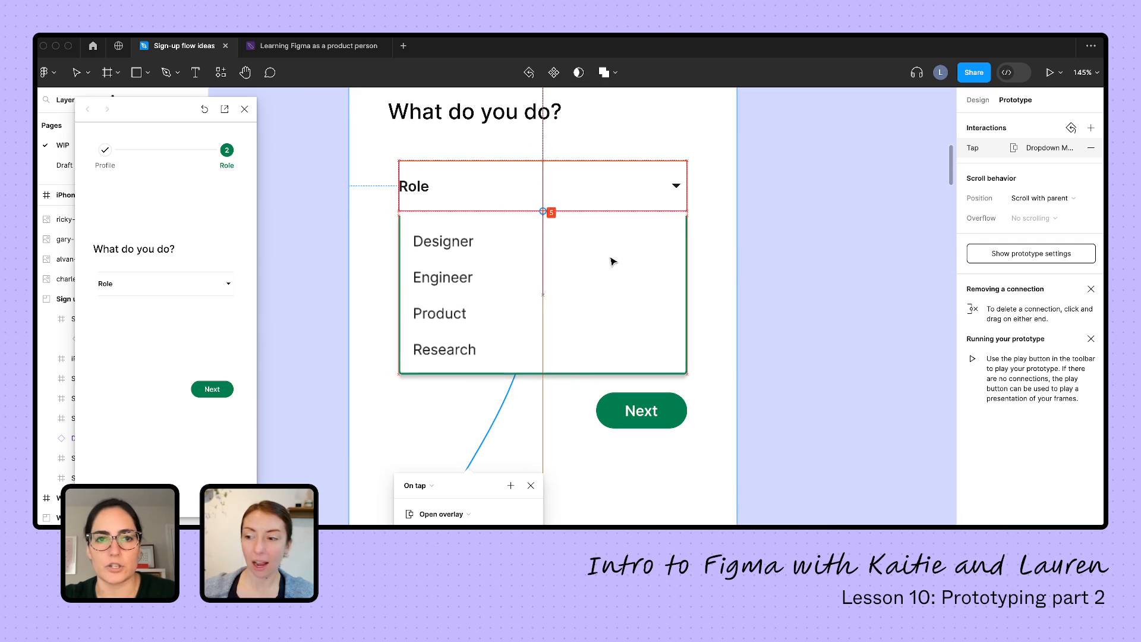
Test the Role dropdown in the preview, picking Engineer and then Product
left_click(145, 287)
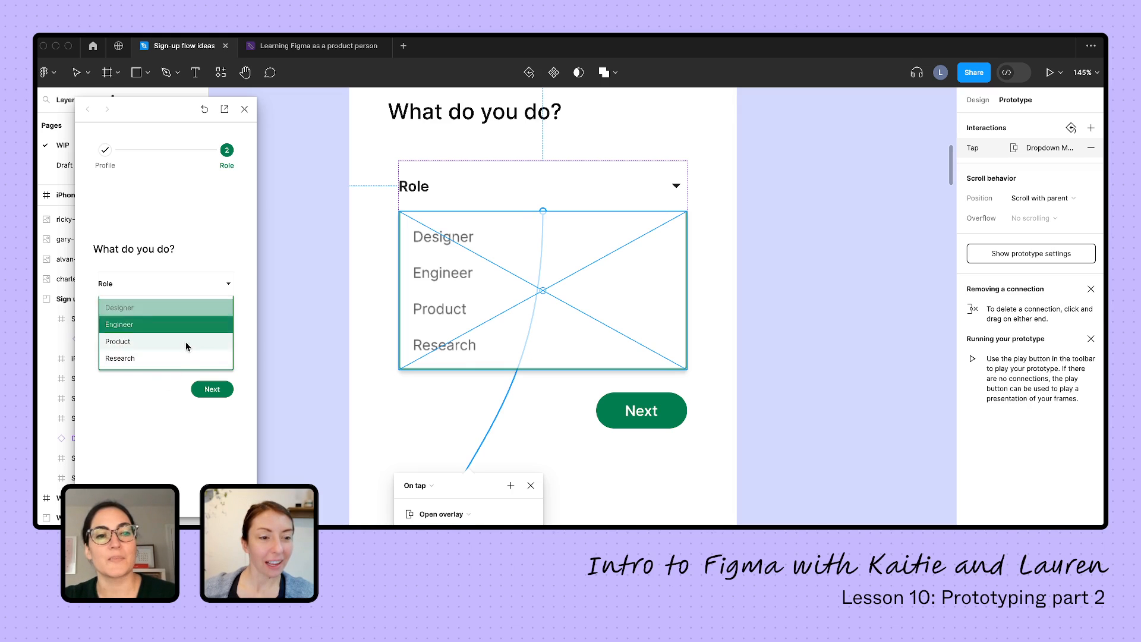
left_click(178, 323)
left_click(191, 340)
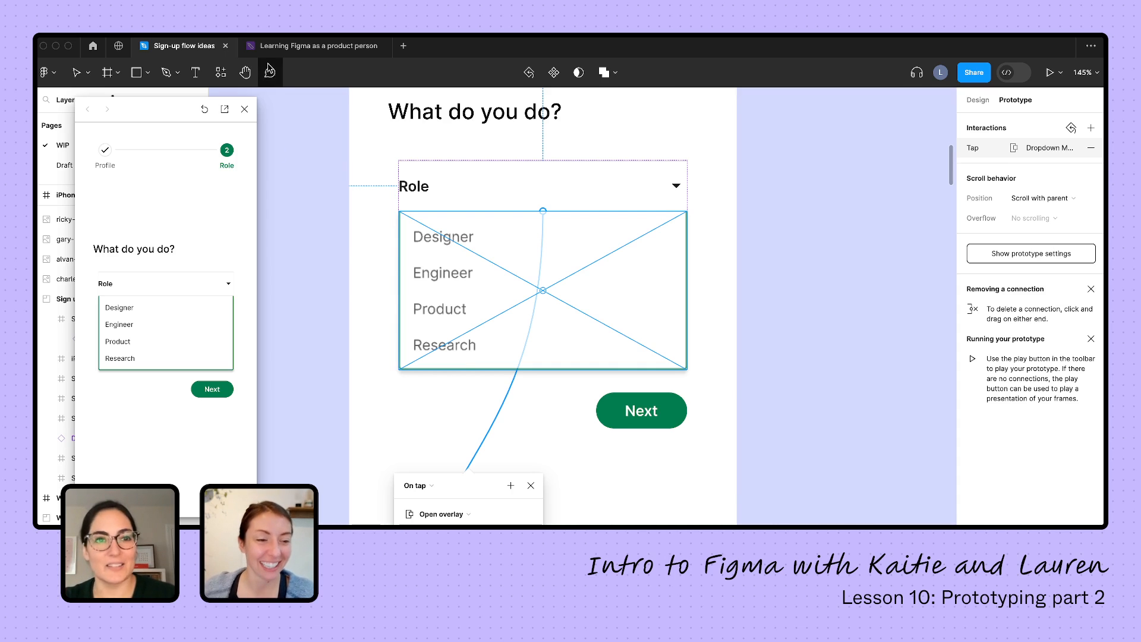
left_click(245, 110)
left_click(299, 201)
scroll(300, 201, "down", 5)
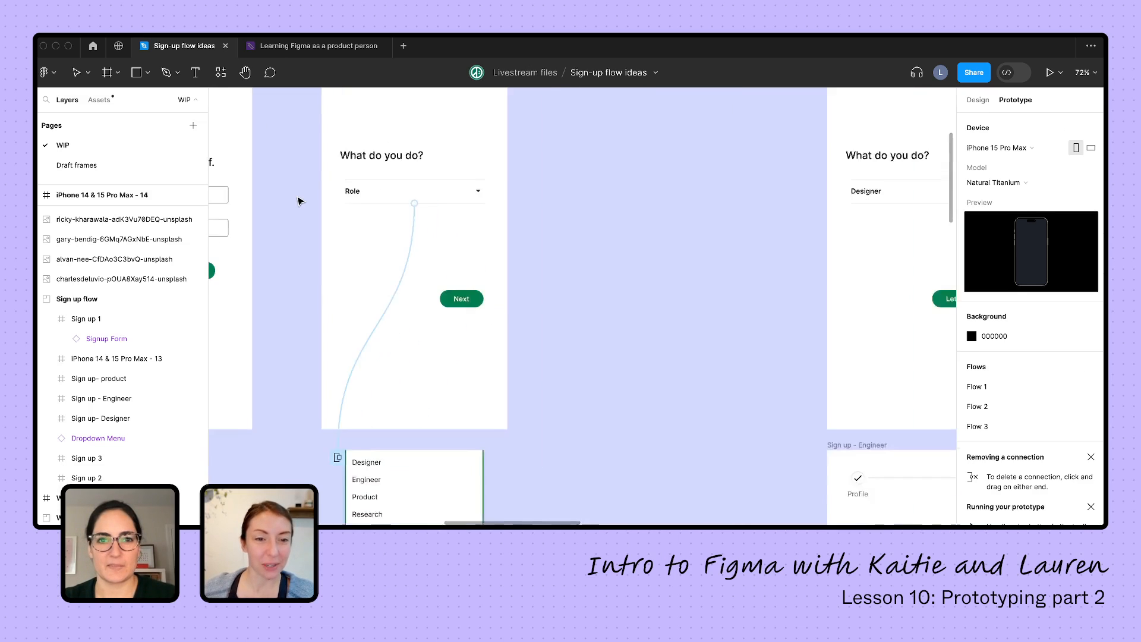
scroll(300, 200, "down", 5)
scroll(357, 313, "down", 3)
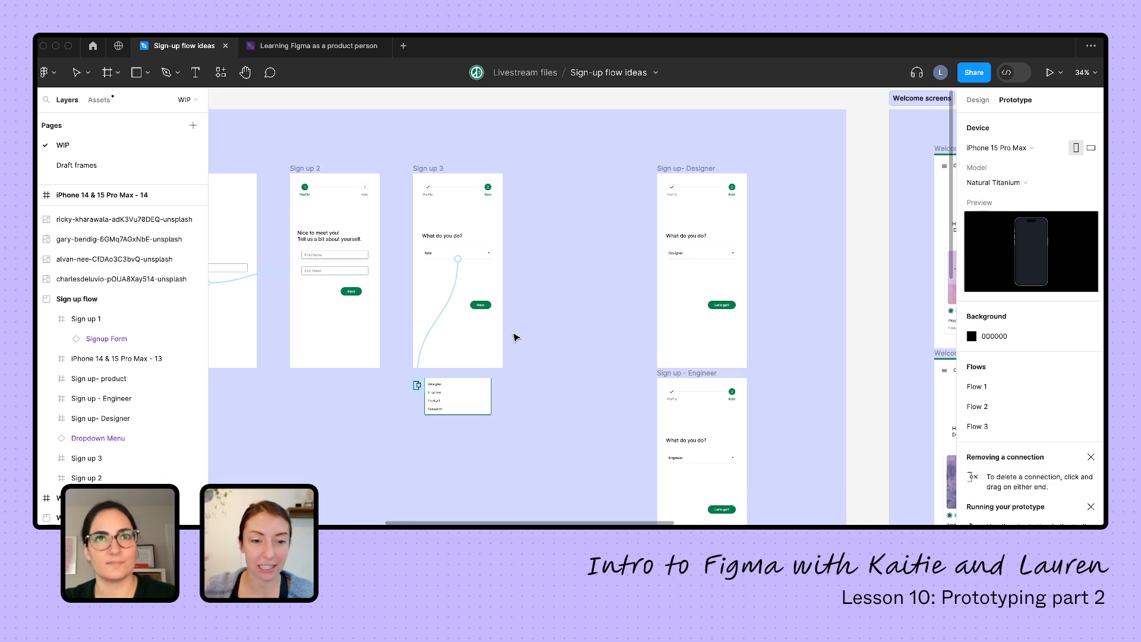
scroll(693, 326, "down", 3)
scroll(693, 326, "down", 3)
scroll(692, 326, "down", 3)
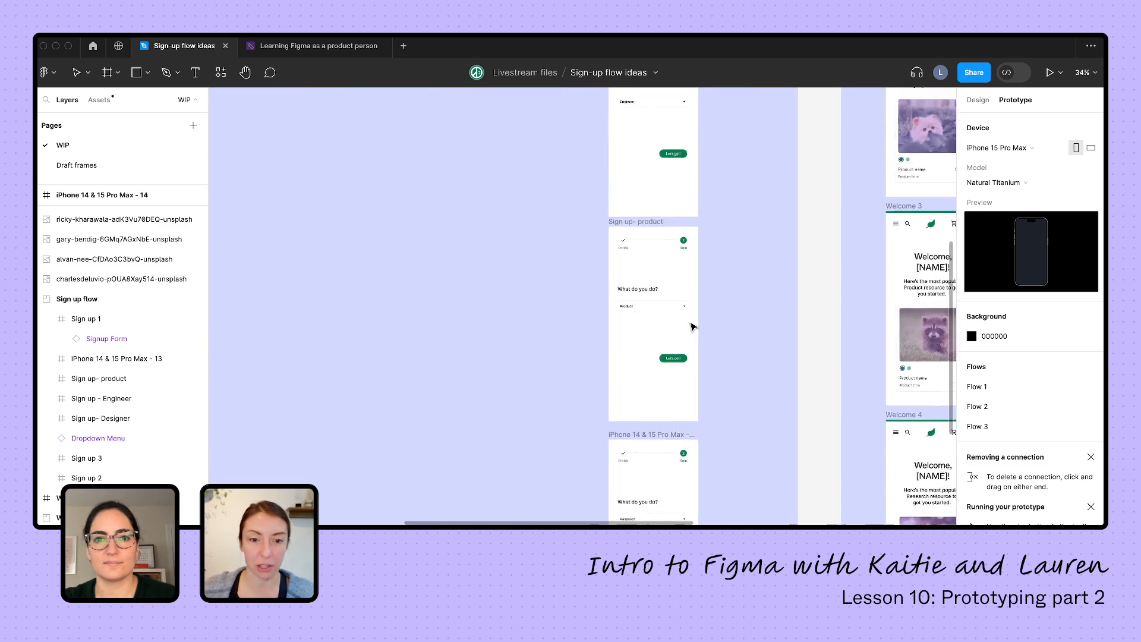
scroll(692, 327, "up", 3)
scroll(692, 326, "up", 3)
scroll(650, 218, "up", 3)
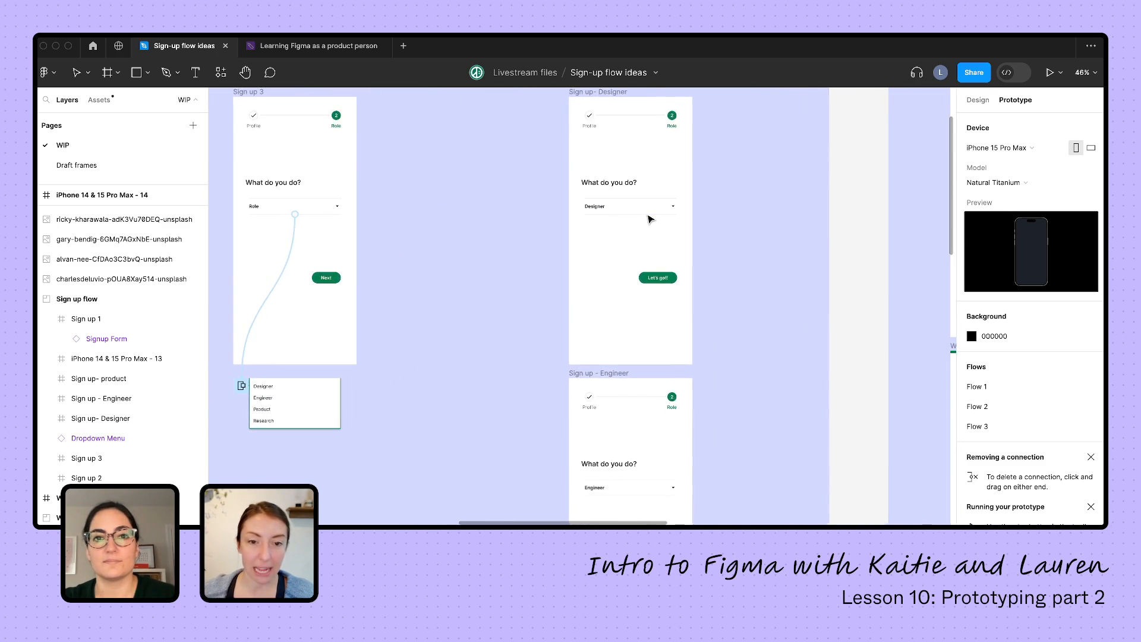
scroll(650, 218, "up", 3)
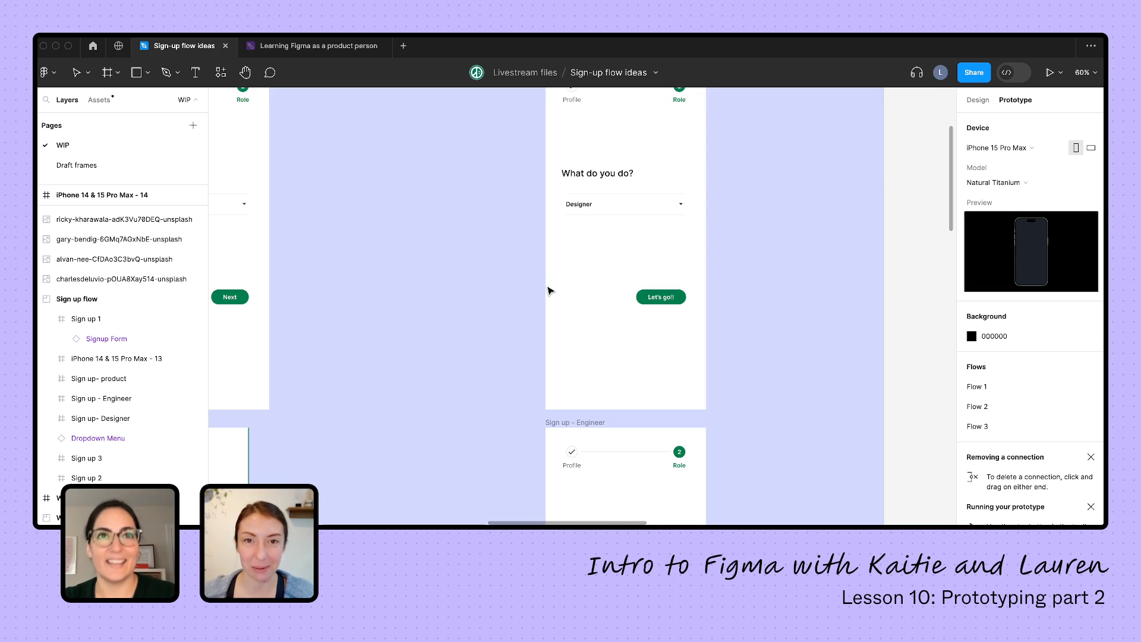
scroll(550, 290, "down", 3)
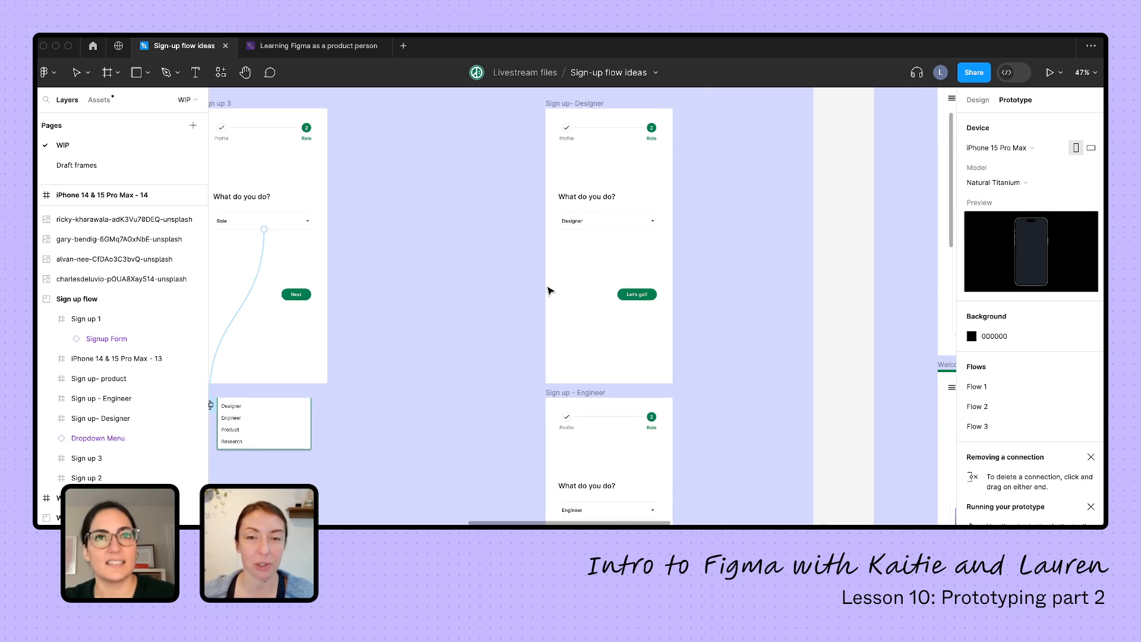
scroll(550, 290, "down", 3)
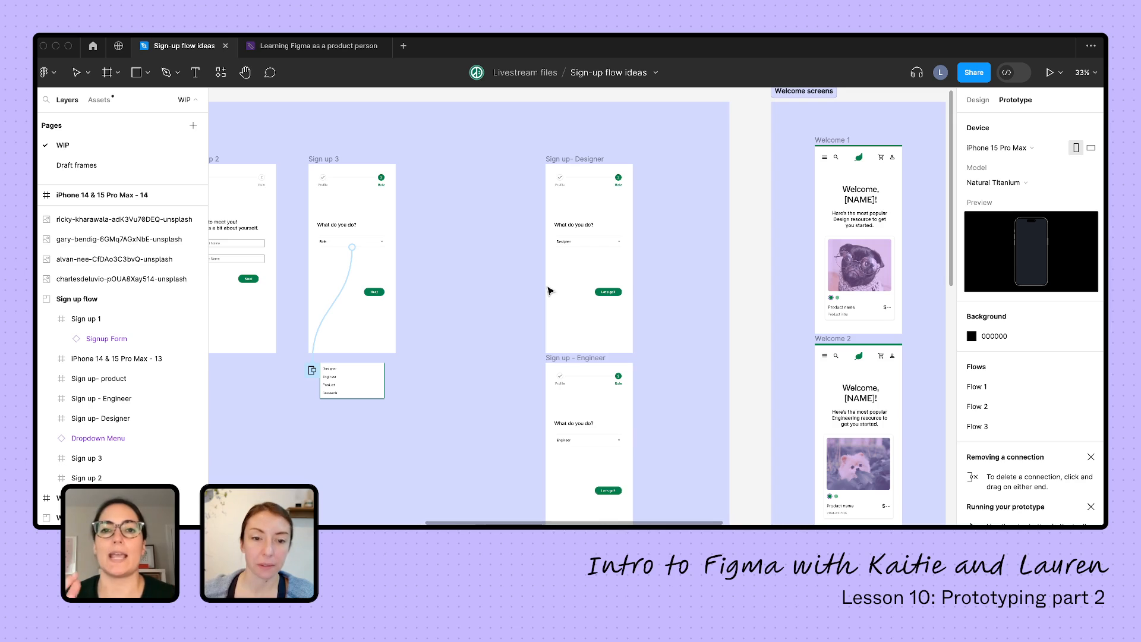
scroll(478, 273, "up", 1)
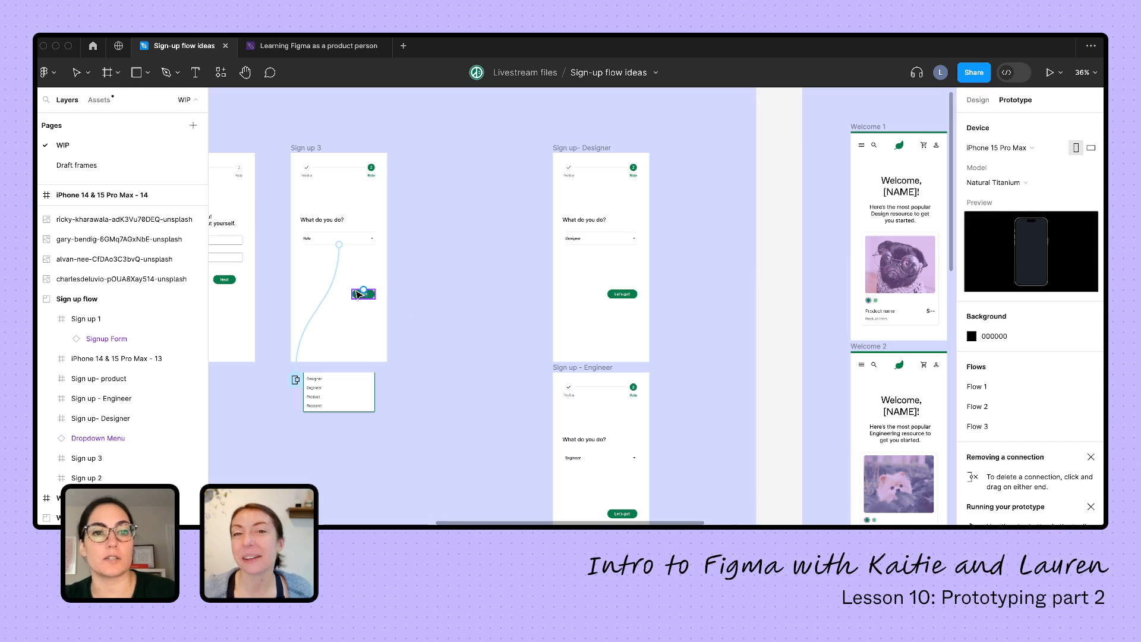
left_click(484, 257)
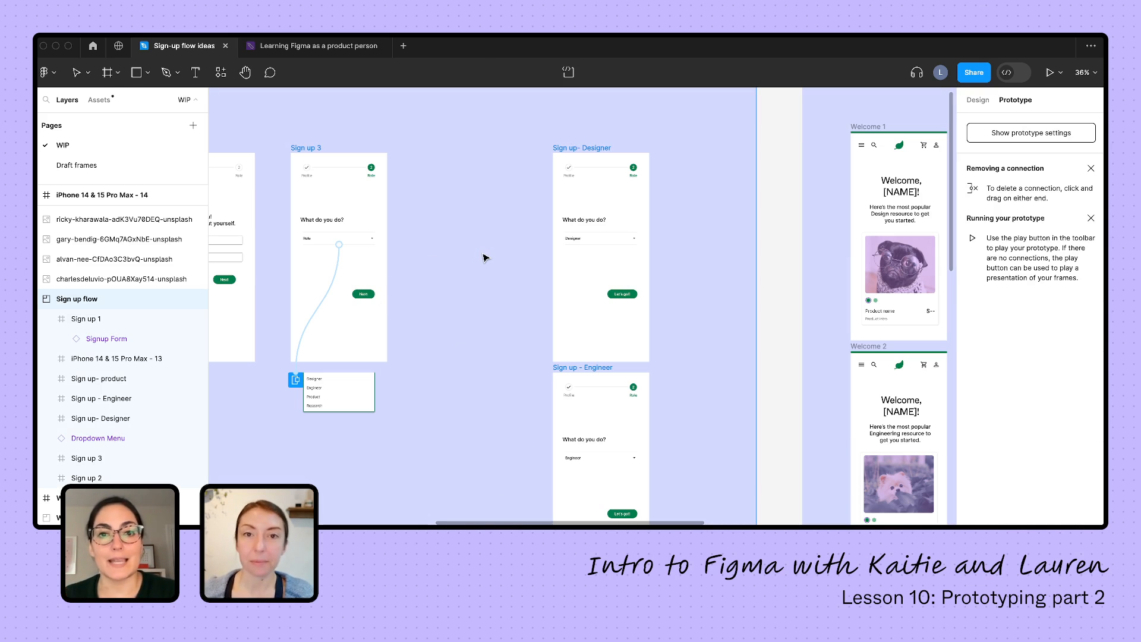
scroll(406, 270, "up", 5)
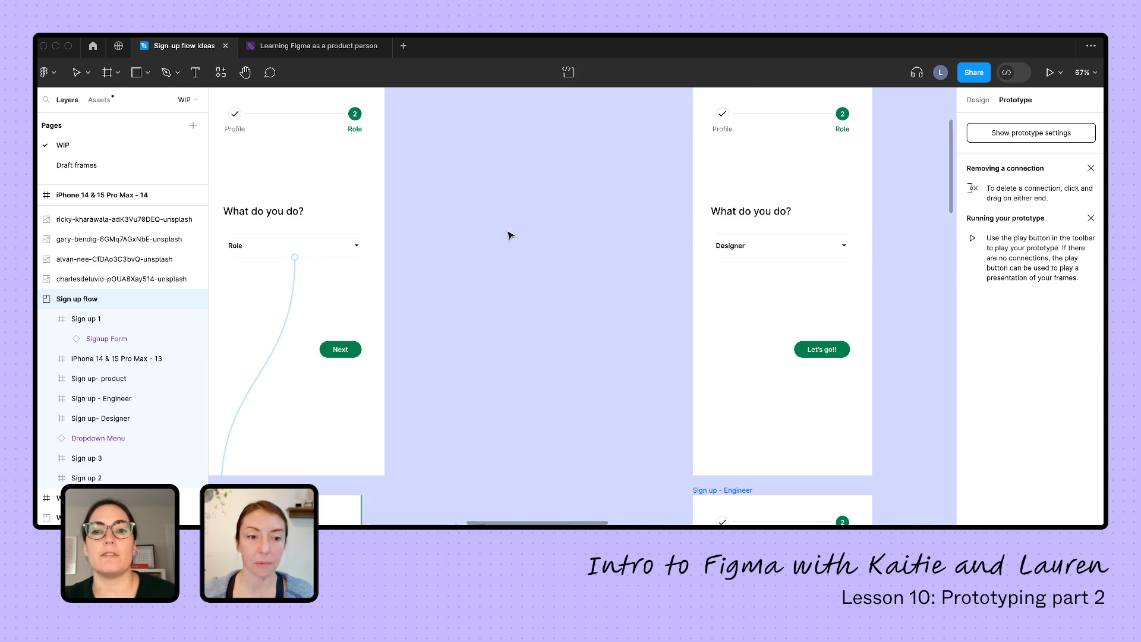
scroll(507, 236, "down", 3)
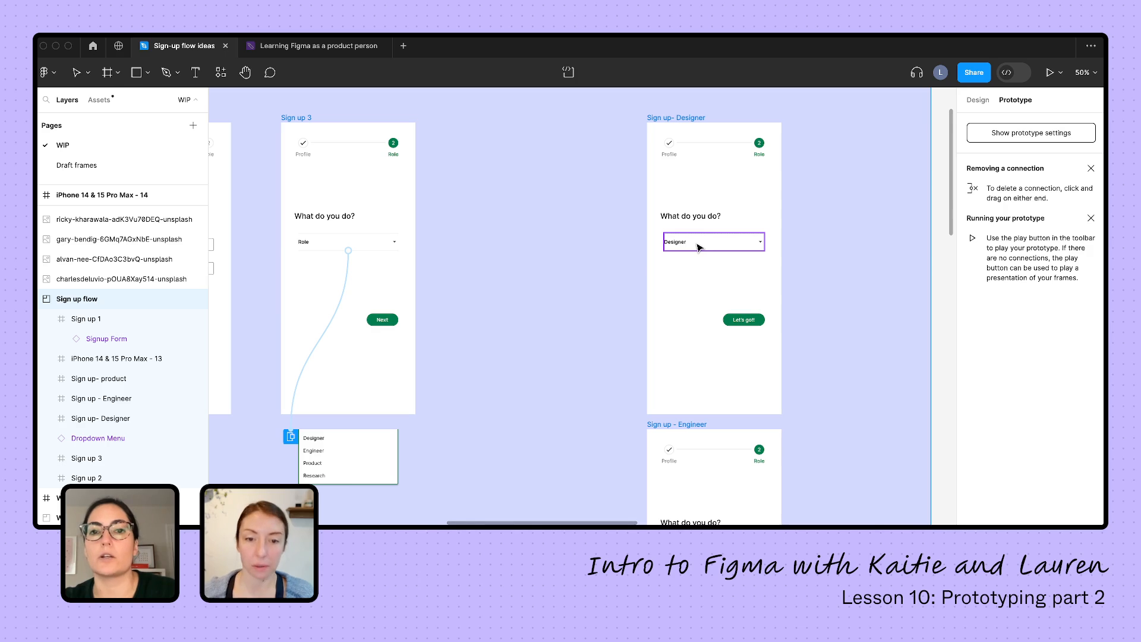
scroll(699, 246, "down", 5)
scroll(699, 285, "down", 5)
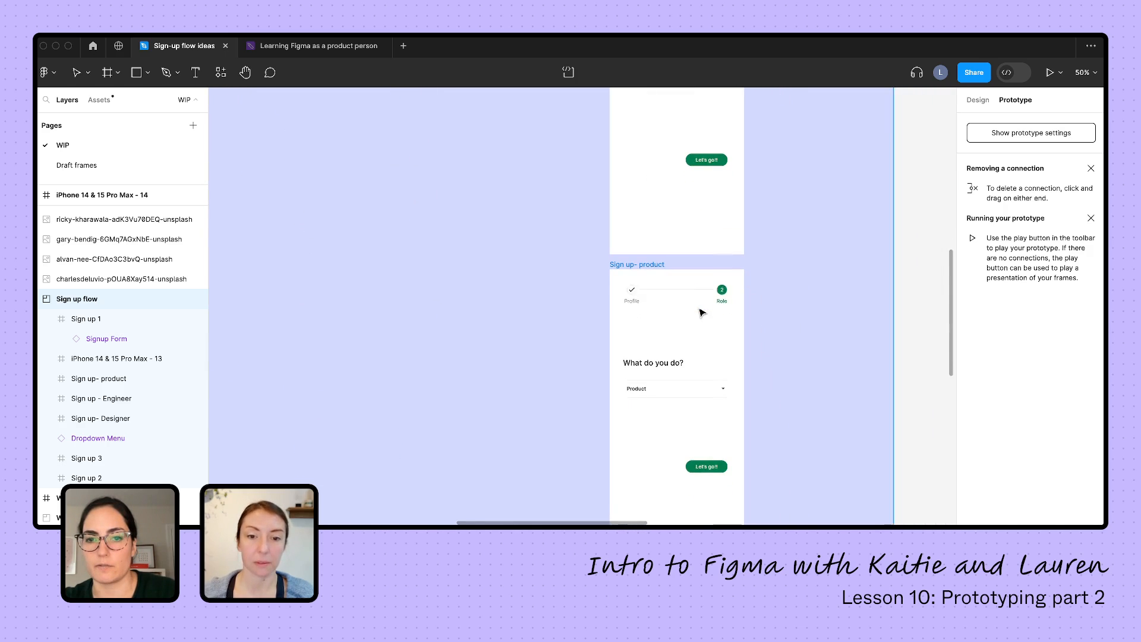
scroll(673, 380, "down", 5)
scroll(673, 380, "down", 4)
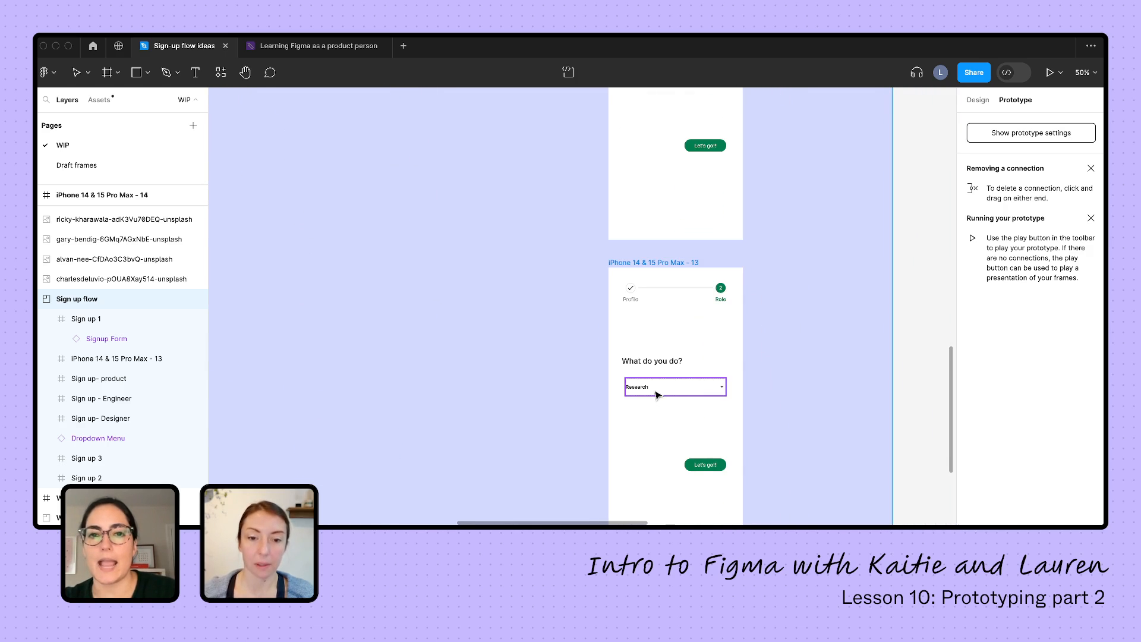
scroll(513, 402, "down", 3)
scroll(512, 402, "down", 3)
scroll(513, 402, "down", 3)
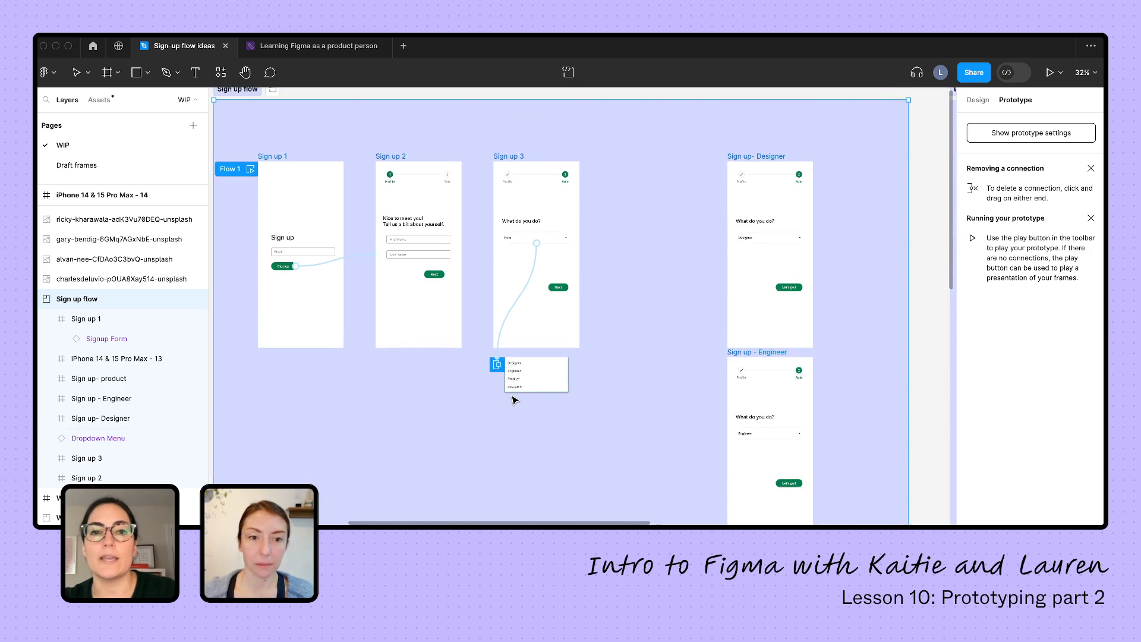
scroll(521, 385, "up", 3)
scroll(524, 268, "up", 3)
Change the Role dropdown's tap action from Open overlay to Set variable
left_click(564, 224)
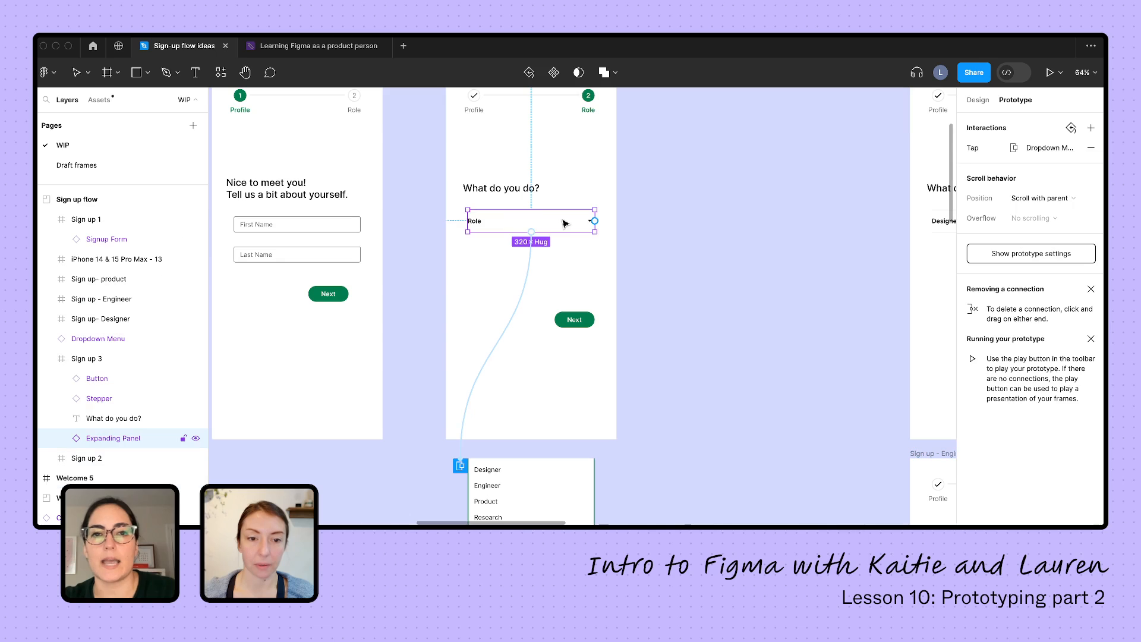
left_click(1026, 147)
left_click(856, 175)
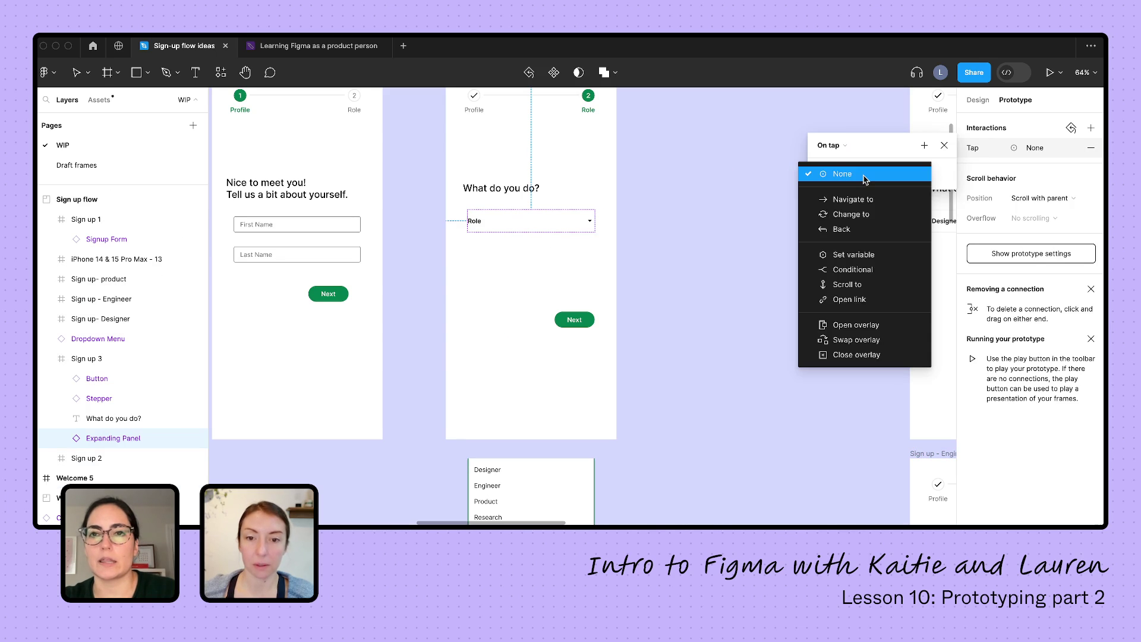
left_click(855, 254)
scroll(680, 273, "down", 3)
scroll(681, 274, "down", 2)
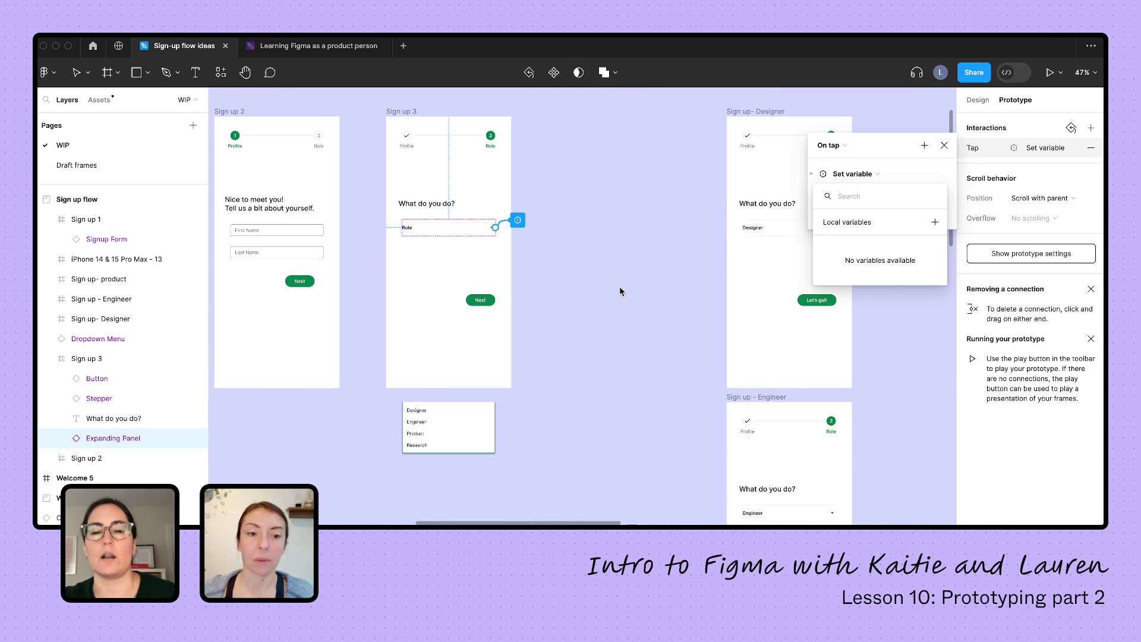
left_click(946, 145)
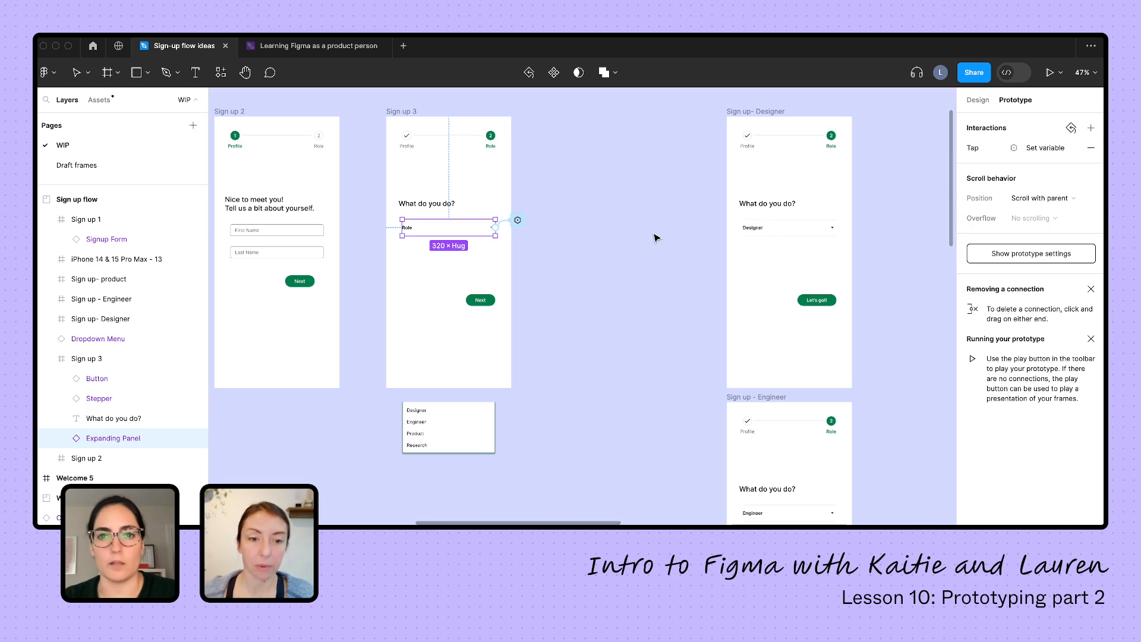
scroll(656, 237, "down", 3)
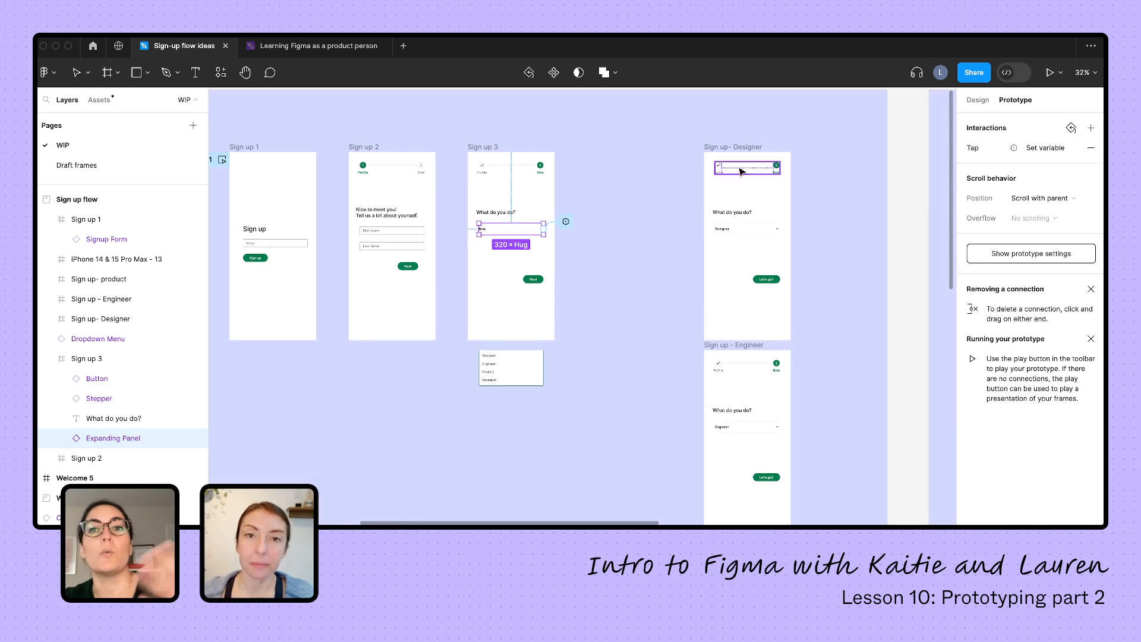
scroll(763, 154, "down", 3)
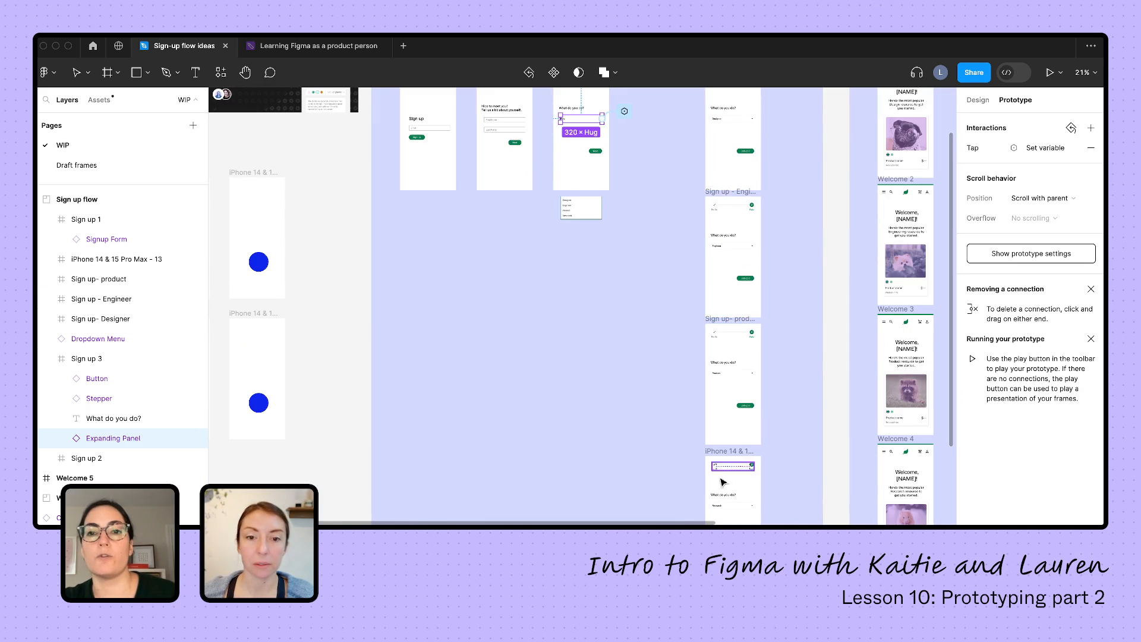
scroll(768, 129, "down", 2)
scroll(779, 221, "up", 5)
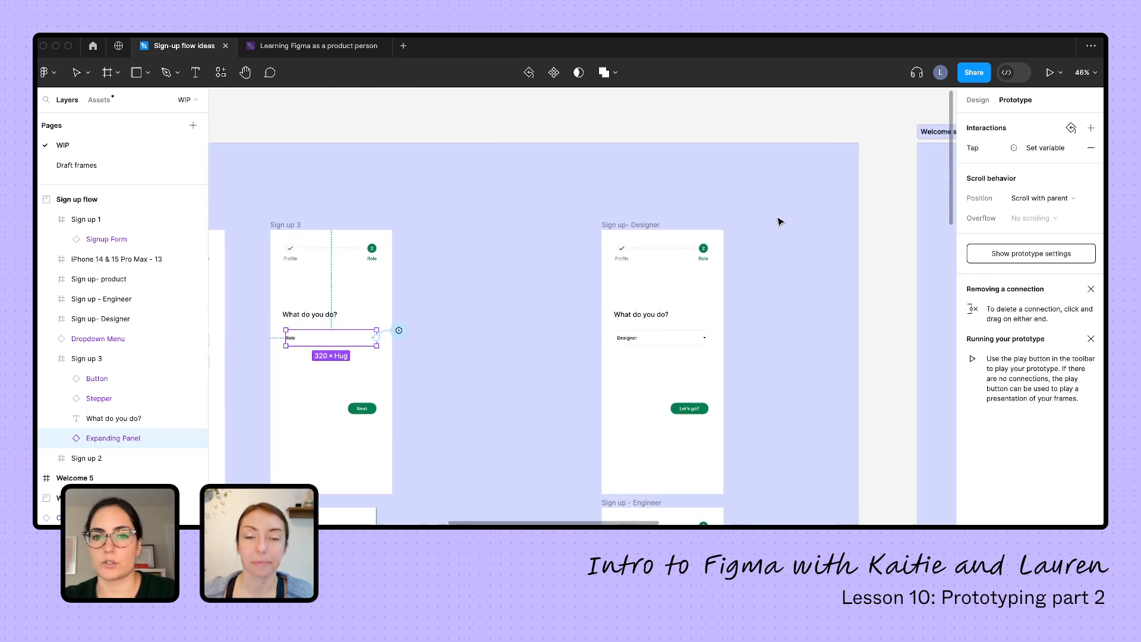
scroll(779, 221, "down", 2)
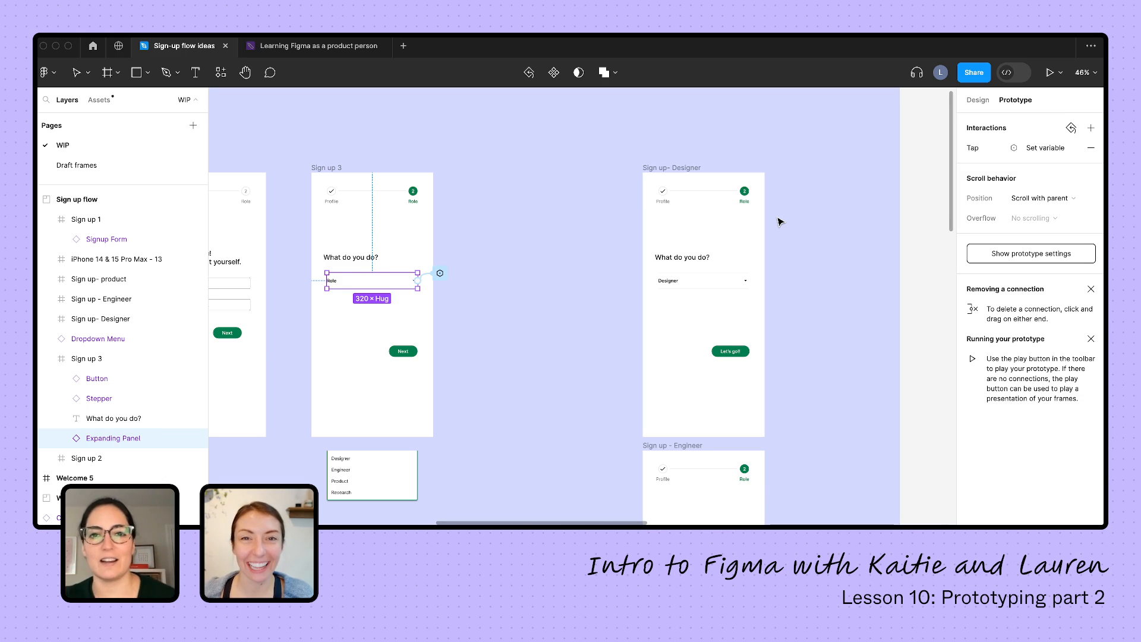
scroll(779, 220, "down", 2)
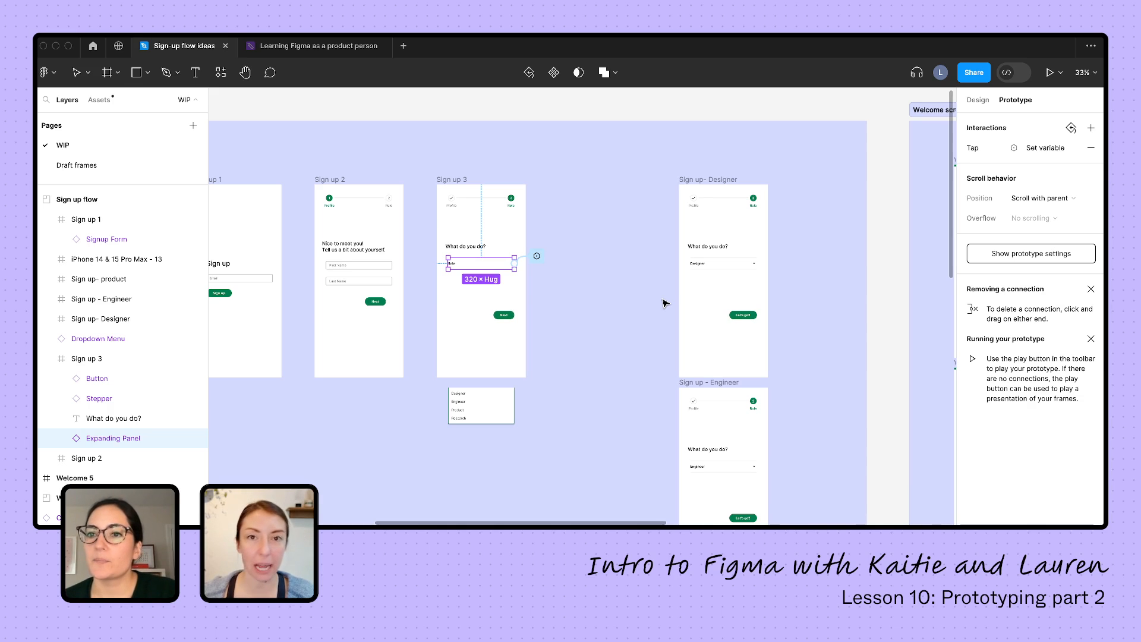
Deselect to reach the prototype settings and keep iPhone 15 Pro Max as the preview device
key("Escape")
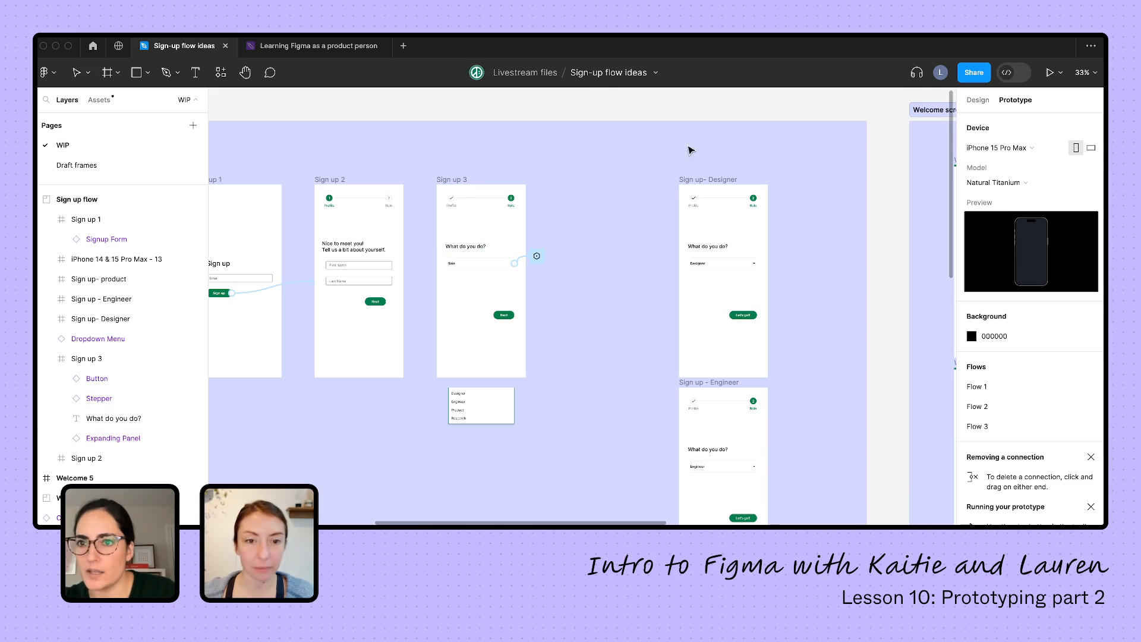
left_click(554, 164)
left_click(452, 179)
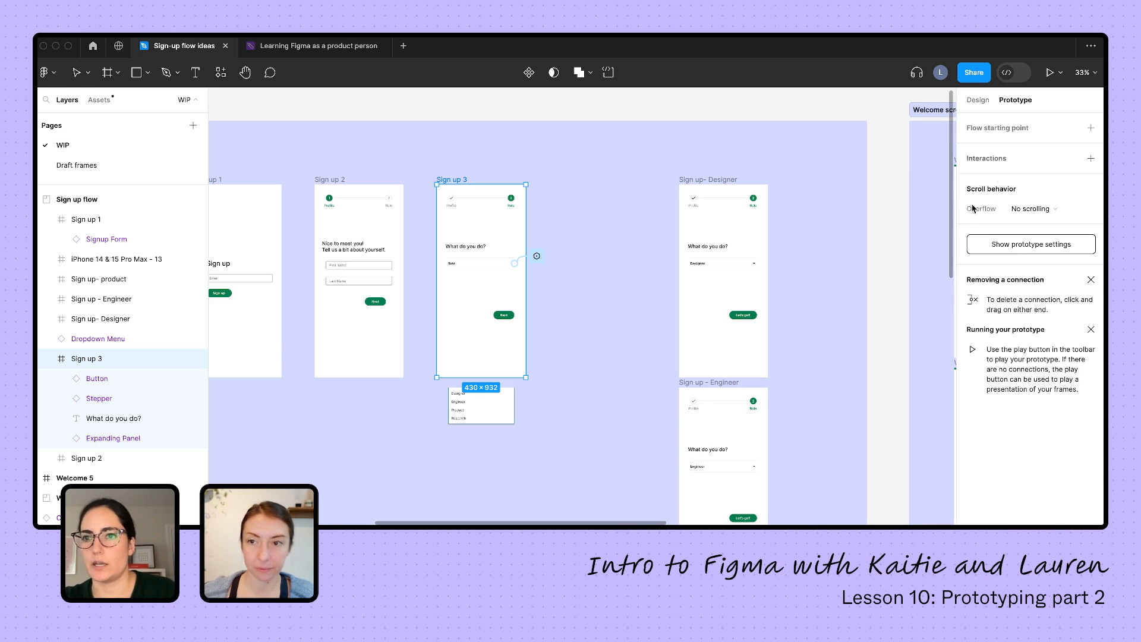
left_click(564, 323)
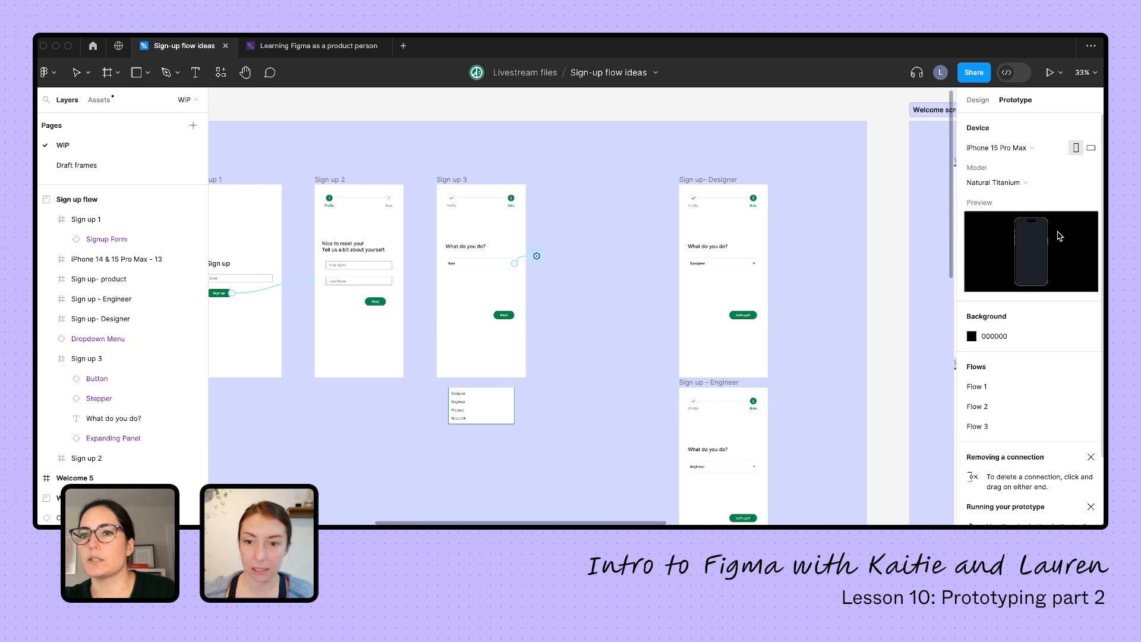
left_click(1045, 148)
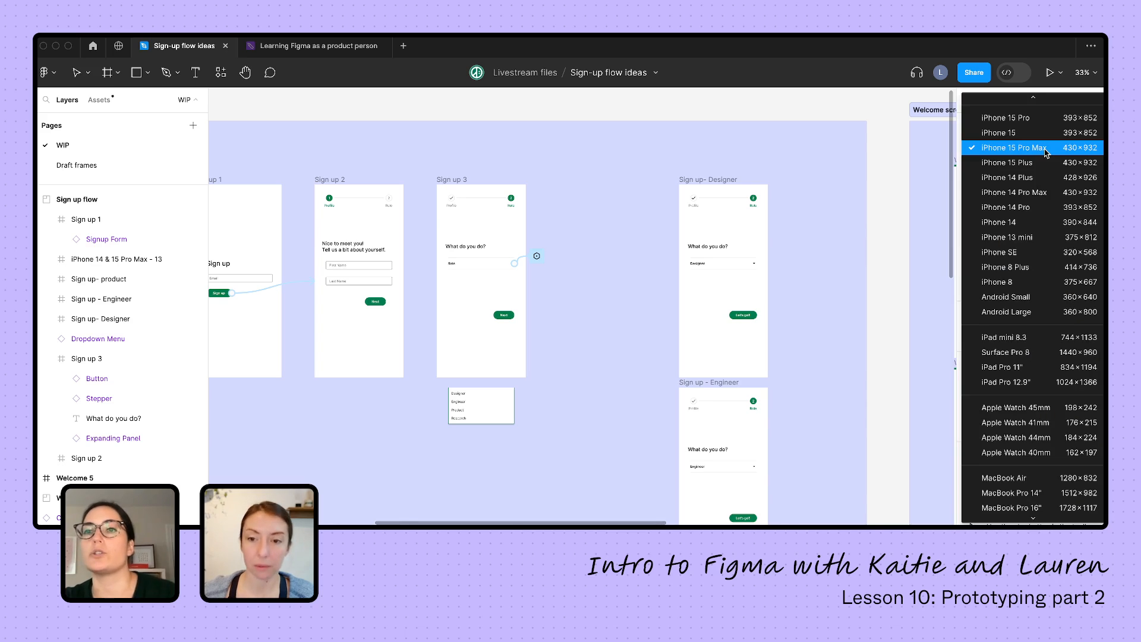
left_click(1016, 148)
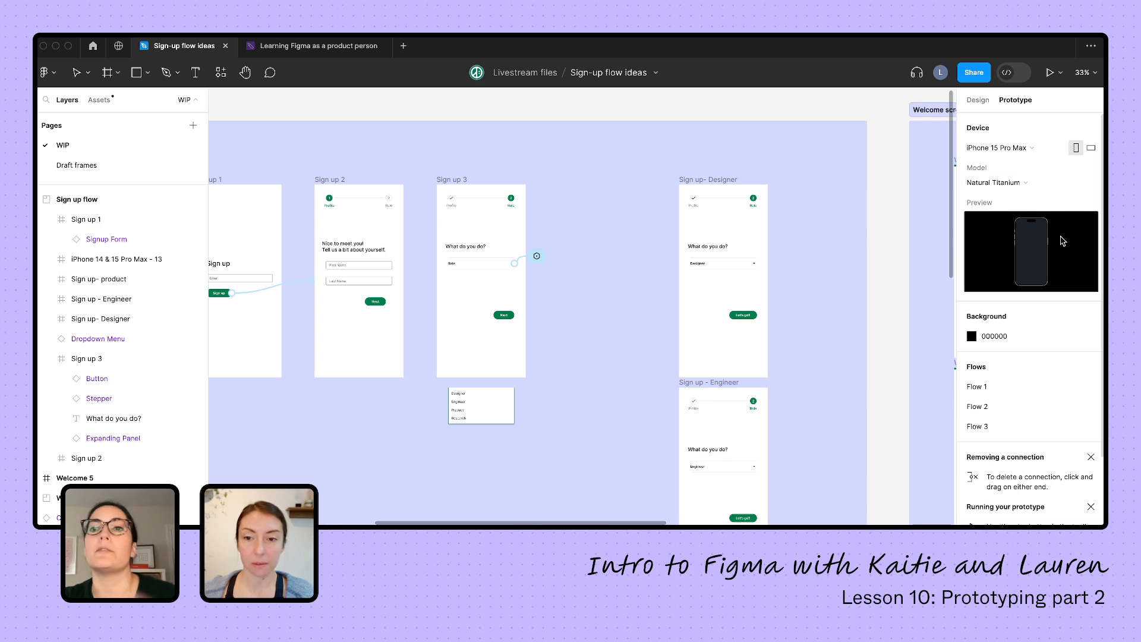
left_click(1035, 148)
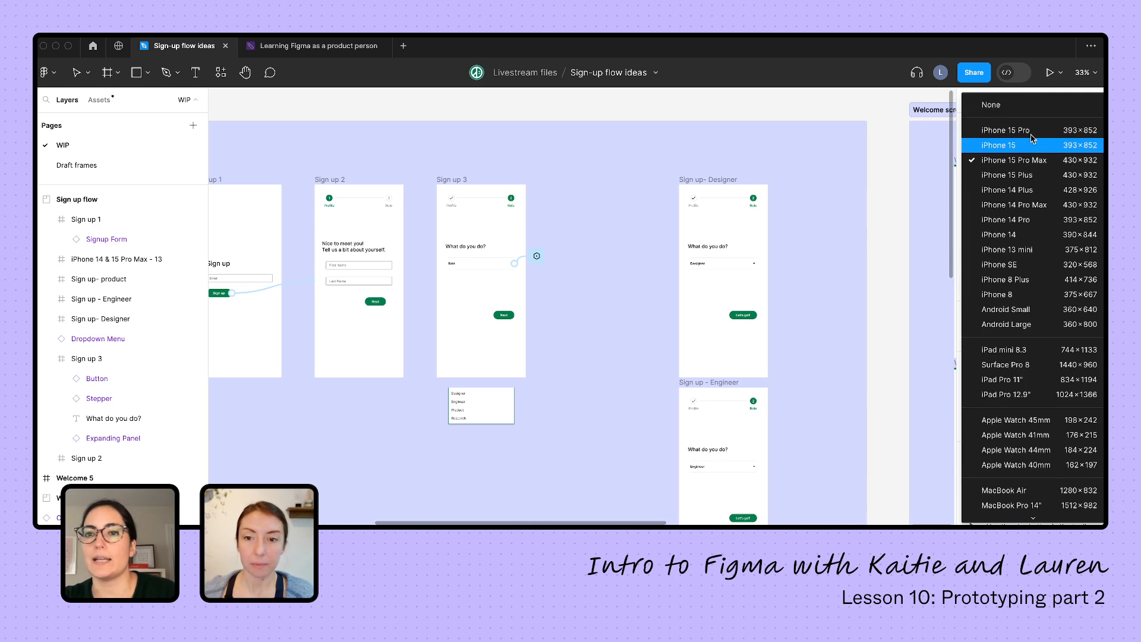
key("Escape")
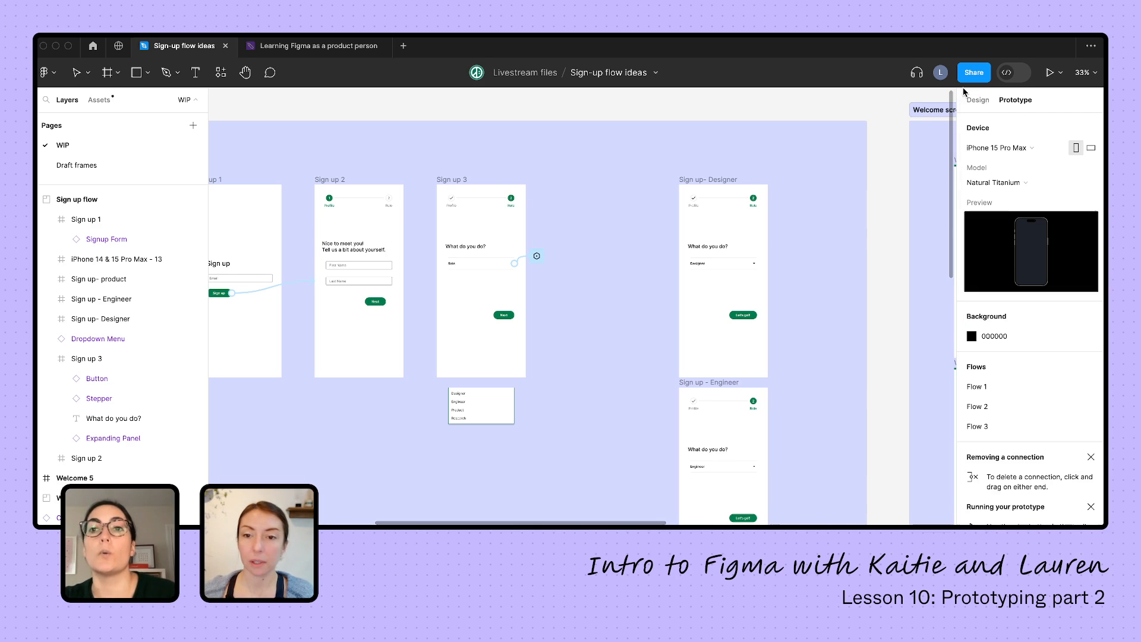
Set the device model to Blue Titanium
left_click(997, 182)
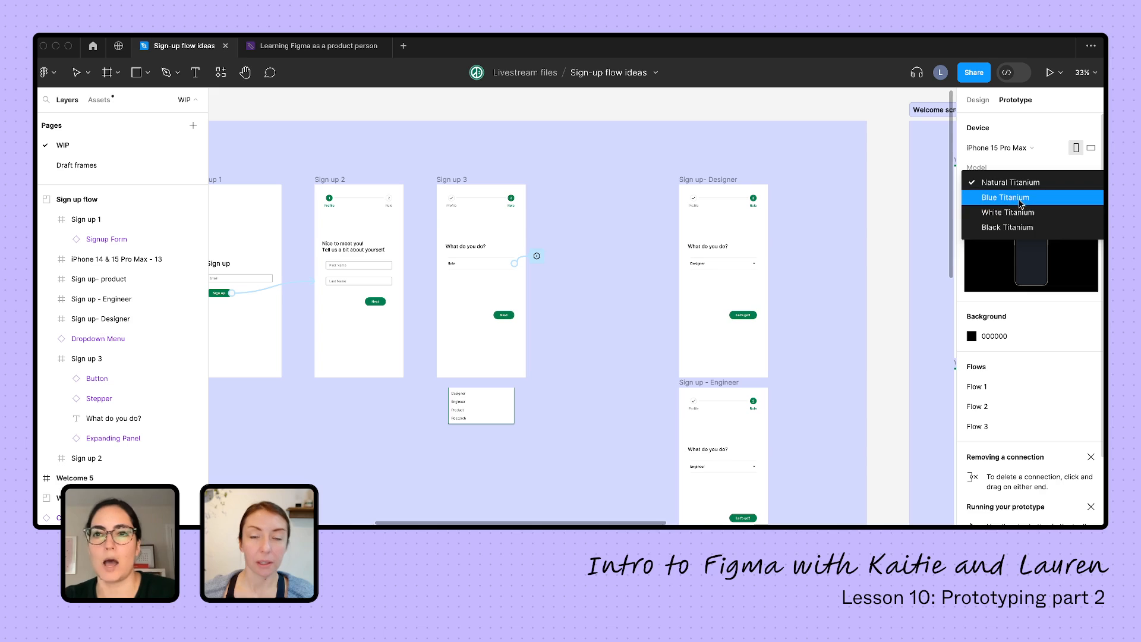
left_click(1006, 197)
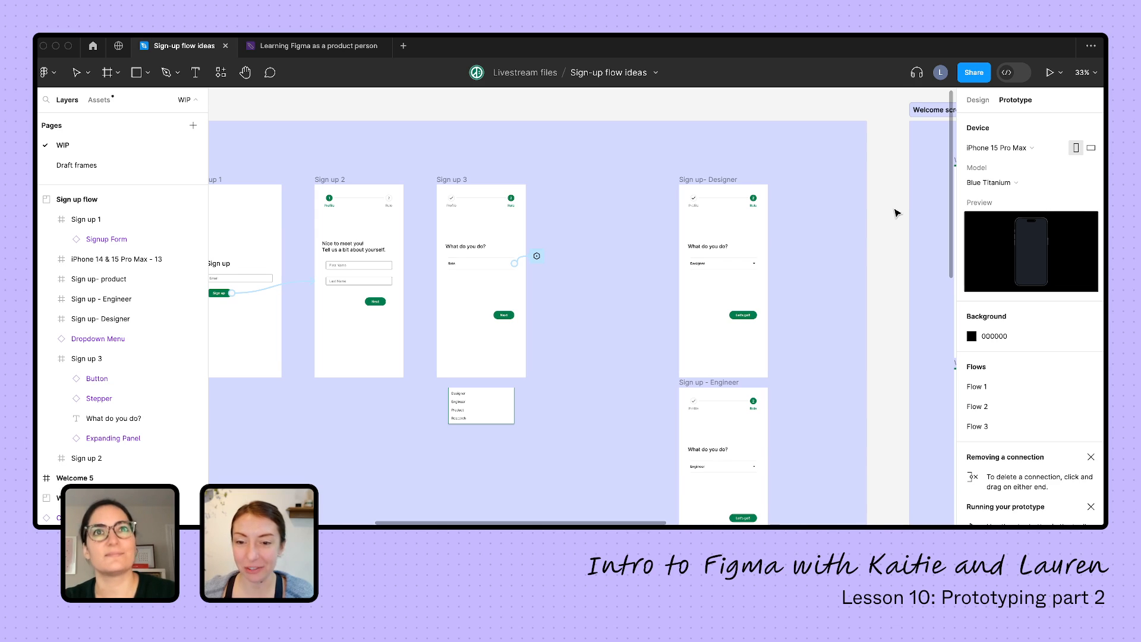
left_click(303, 45)
scroll(443, 339, "up", 6)
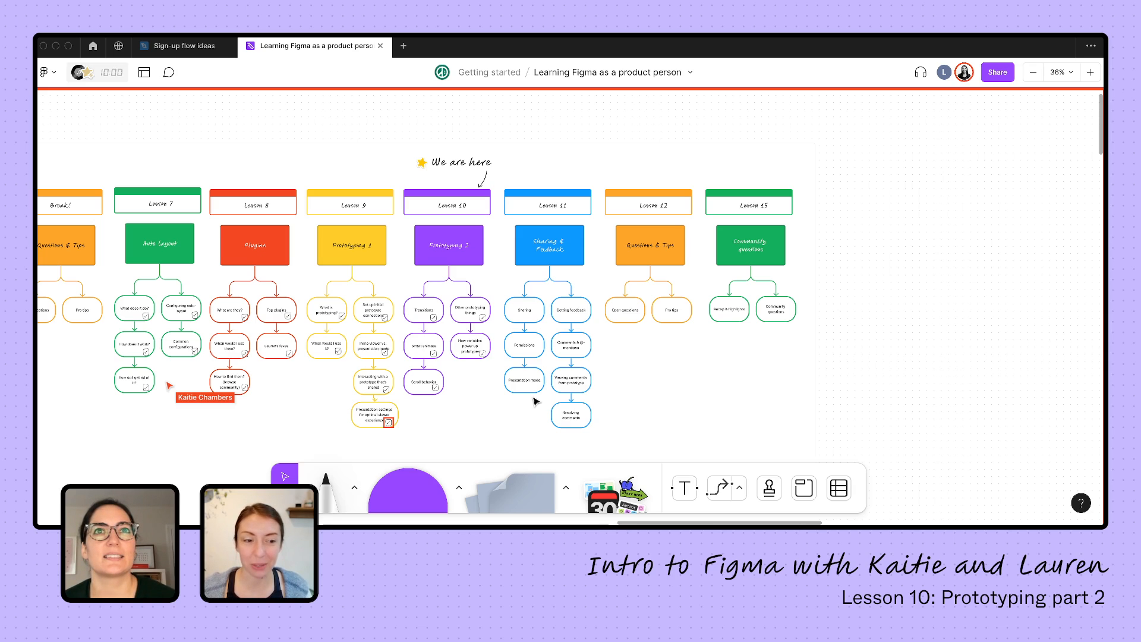
left_click(186, 46)
left_click(578, 337)
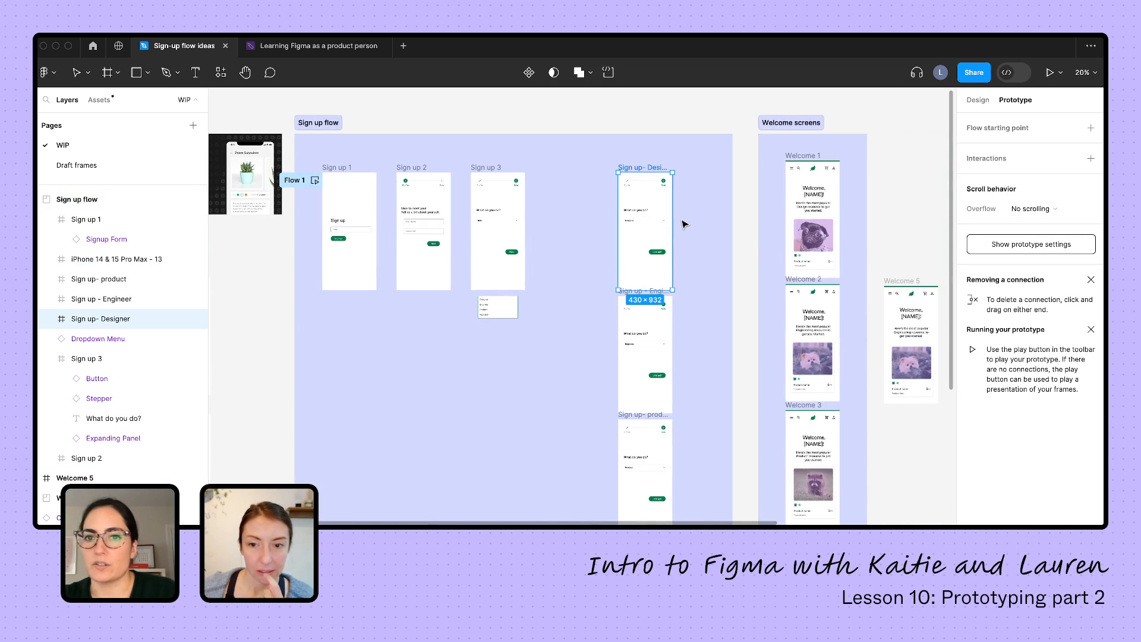
scroll(684, 223, "up", 5)
scroll(684, 223, "down", 2)
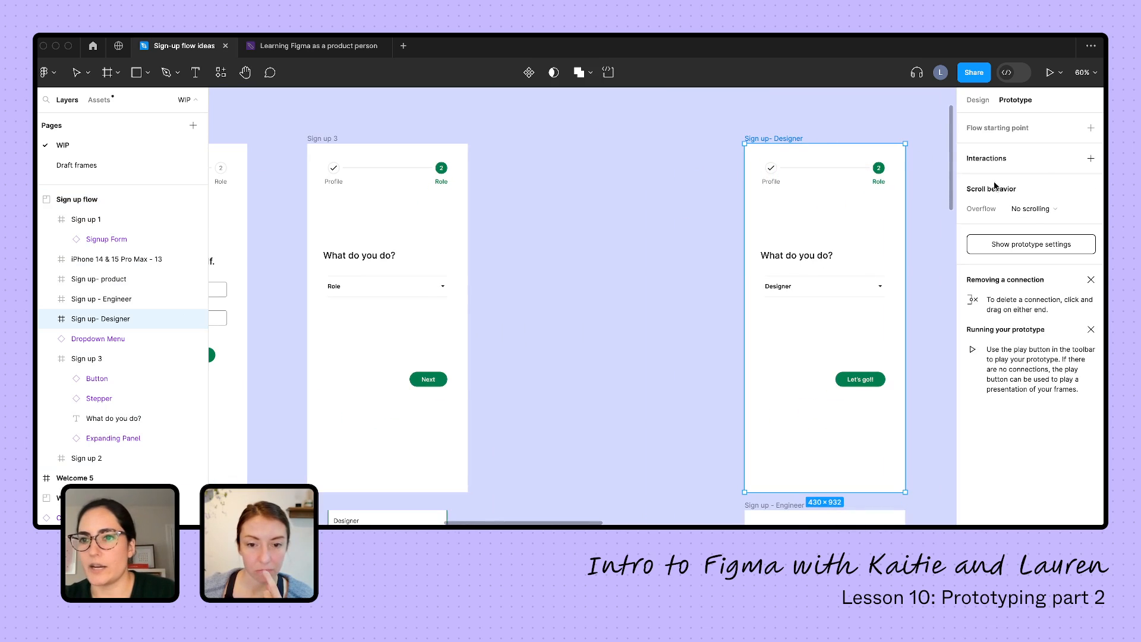
left_click(1030, 208)
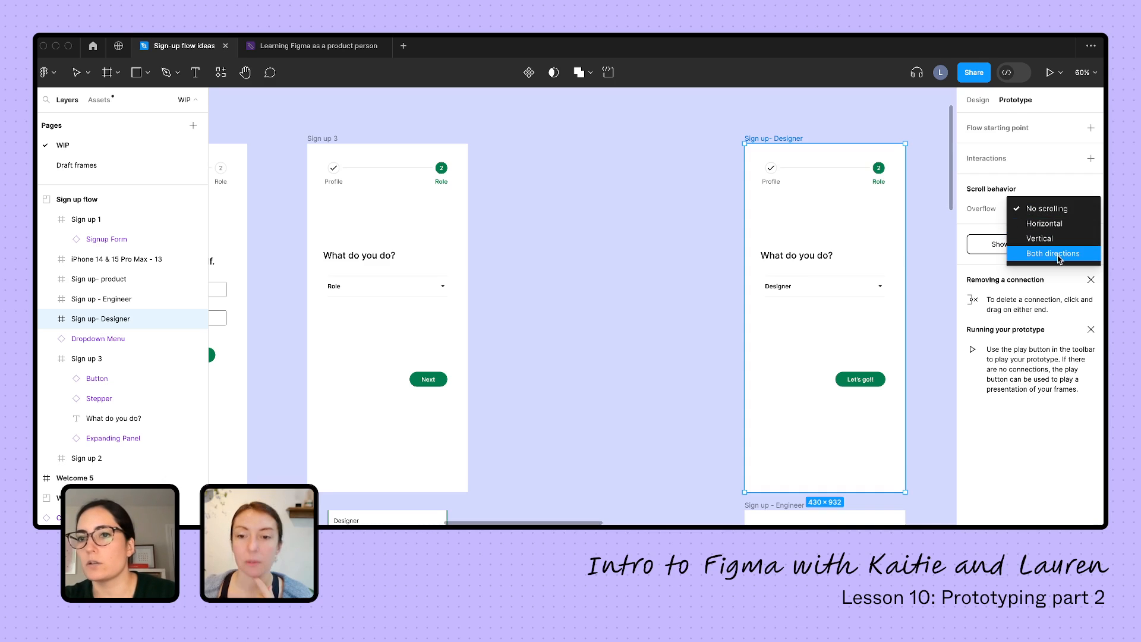
left_click(991, 203)
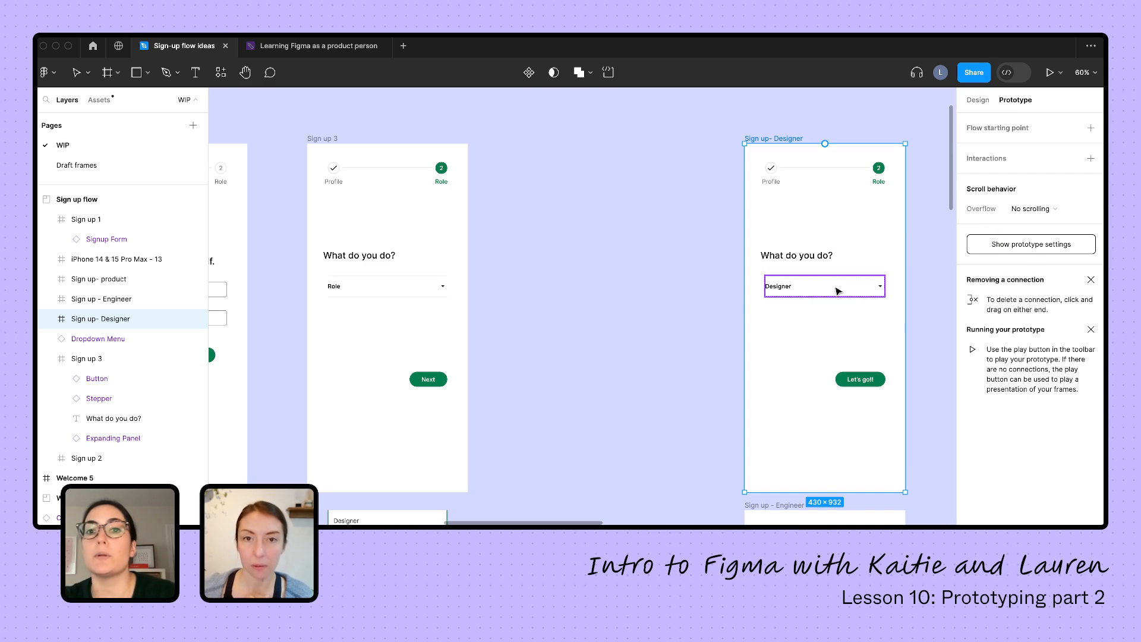
scroll(803, 357, "down", 3)
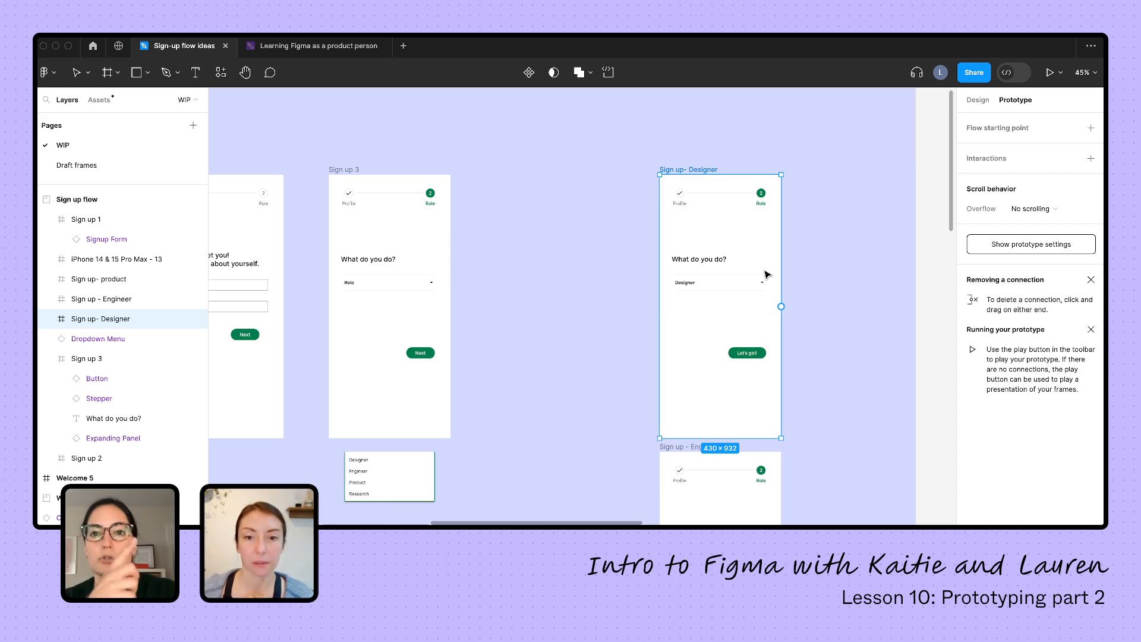
scroll(732, 395, "right", 2)
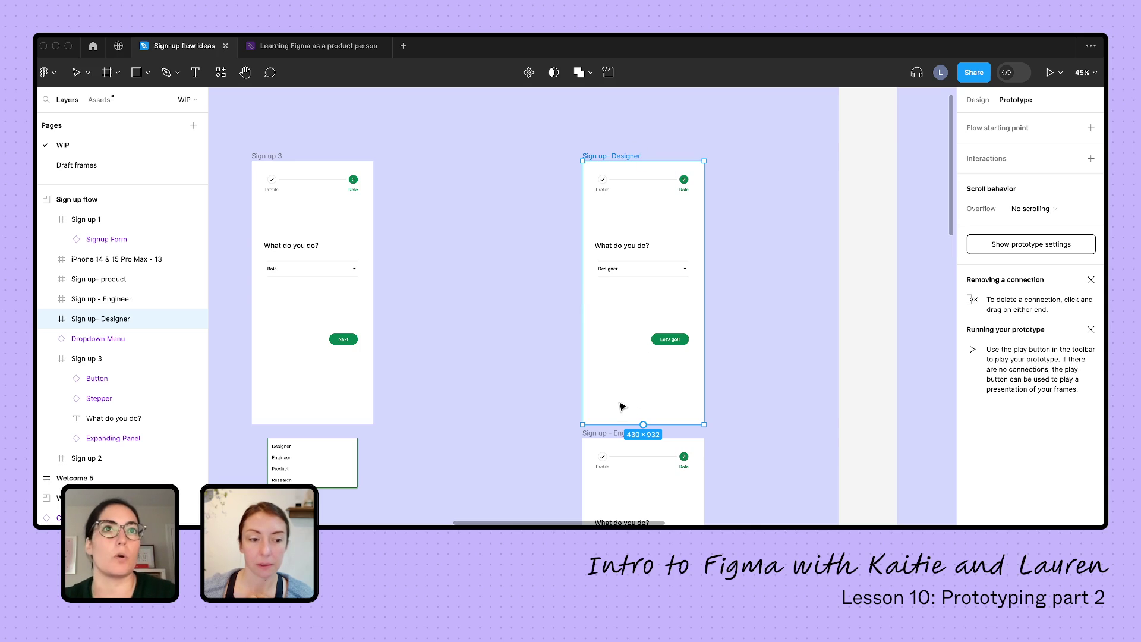
left_click(755, 196)
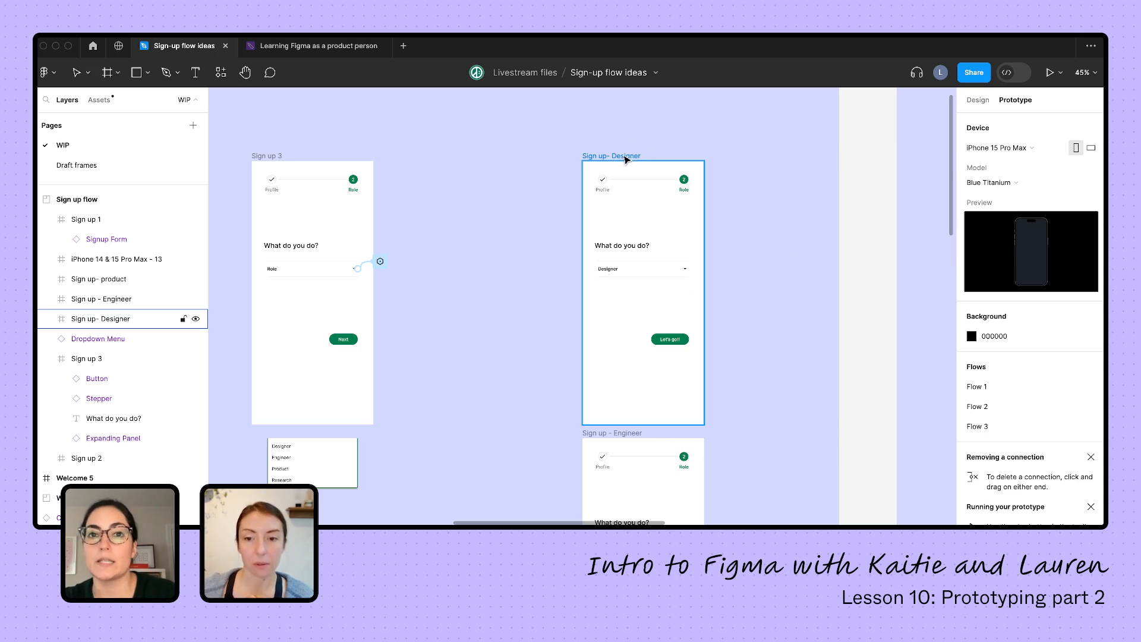
left_click(627, 180)
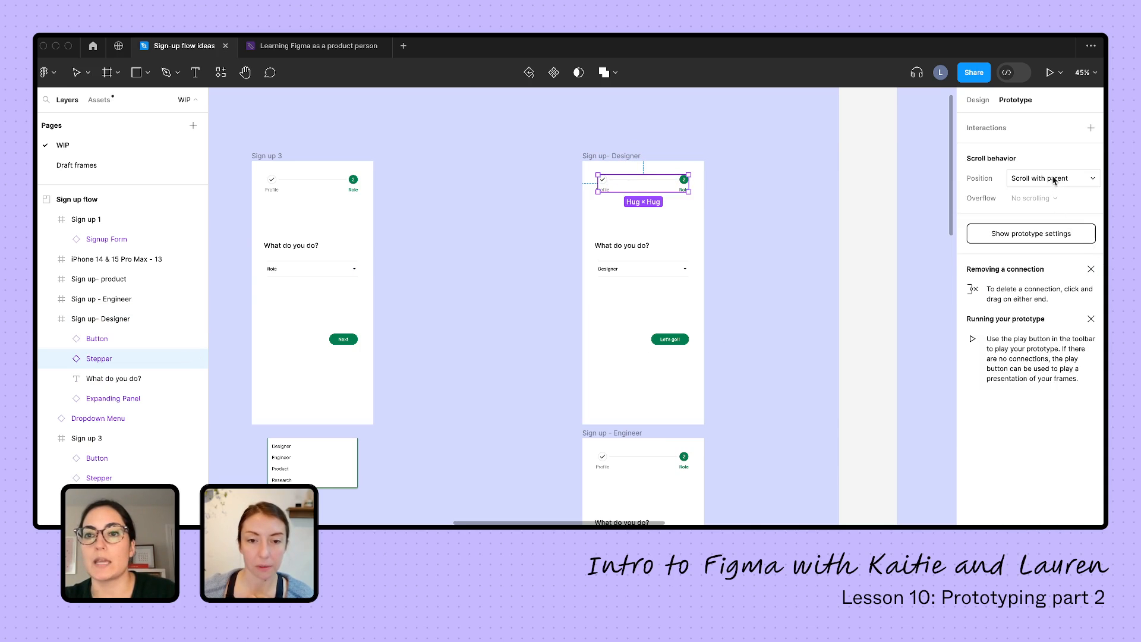
left_click(1034, 178)
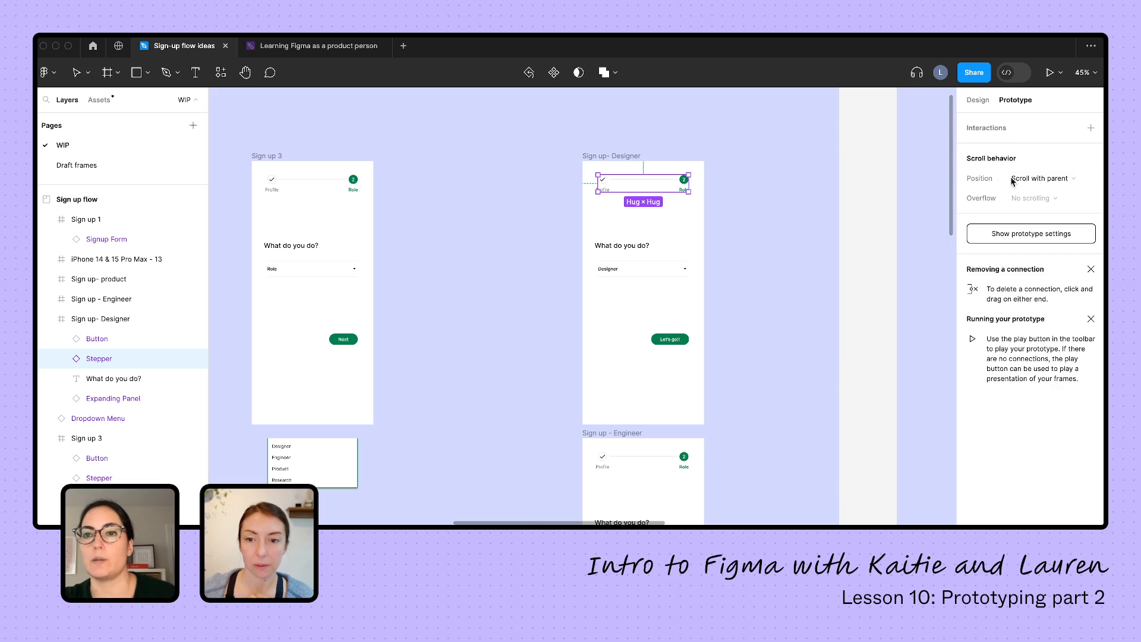
left_click(1043, 181)
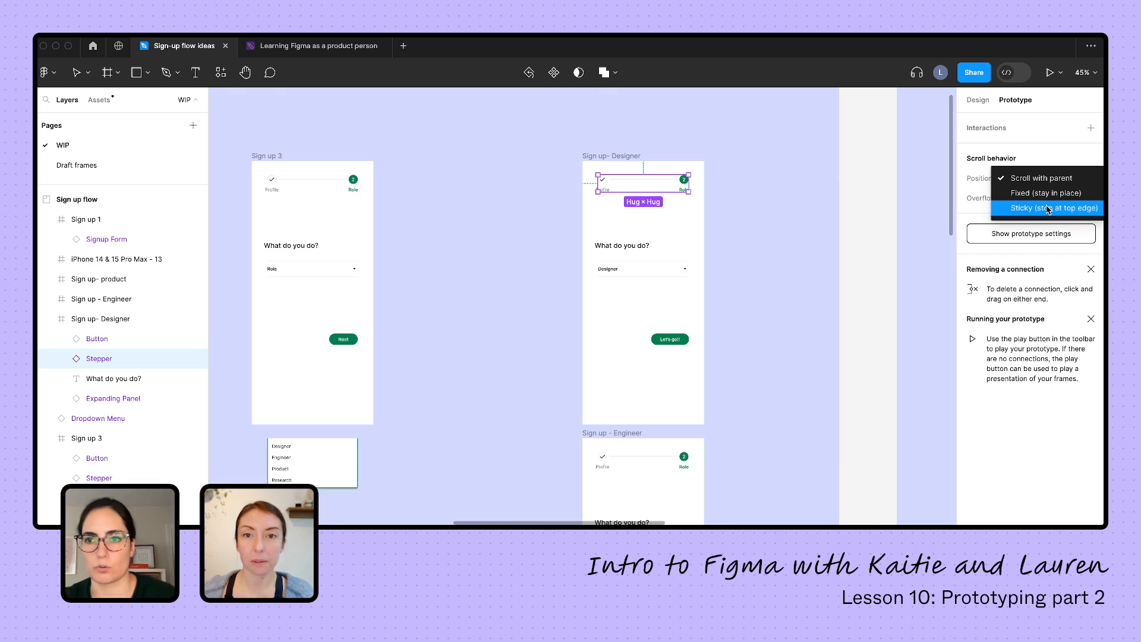
left_click(970, 190)
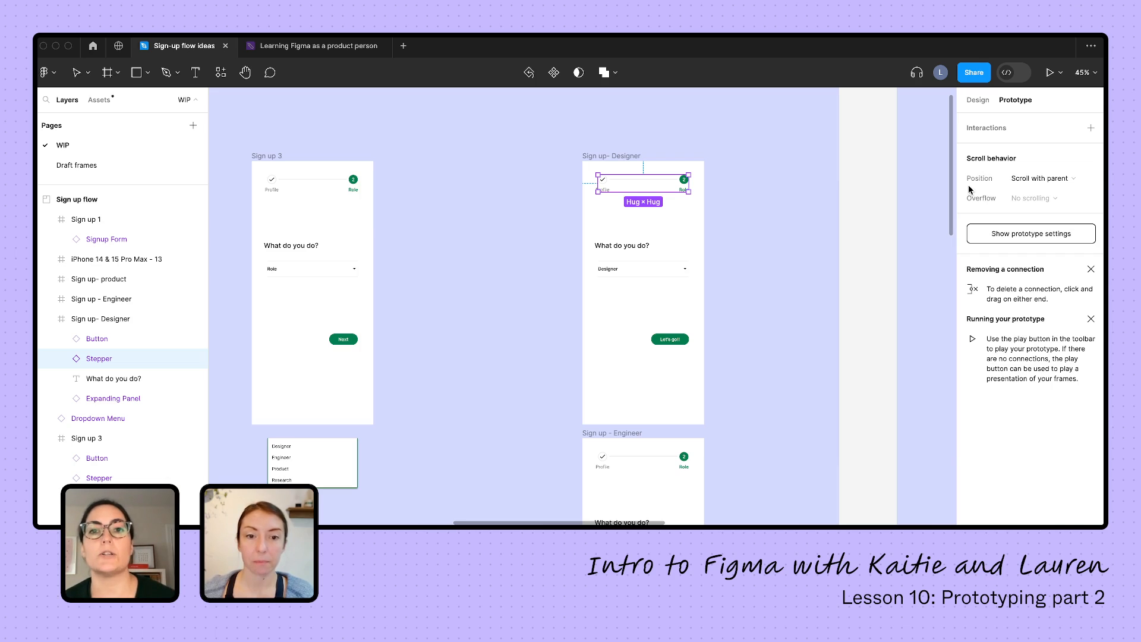
left_click(831, 290)
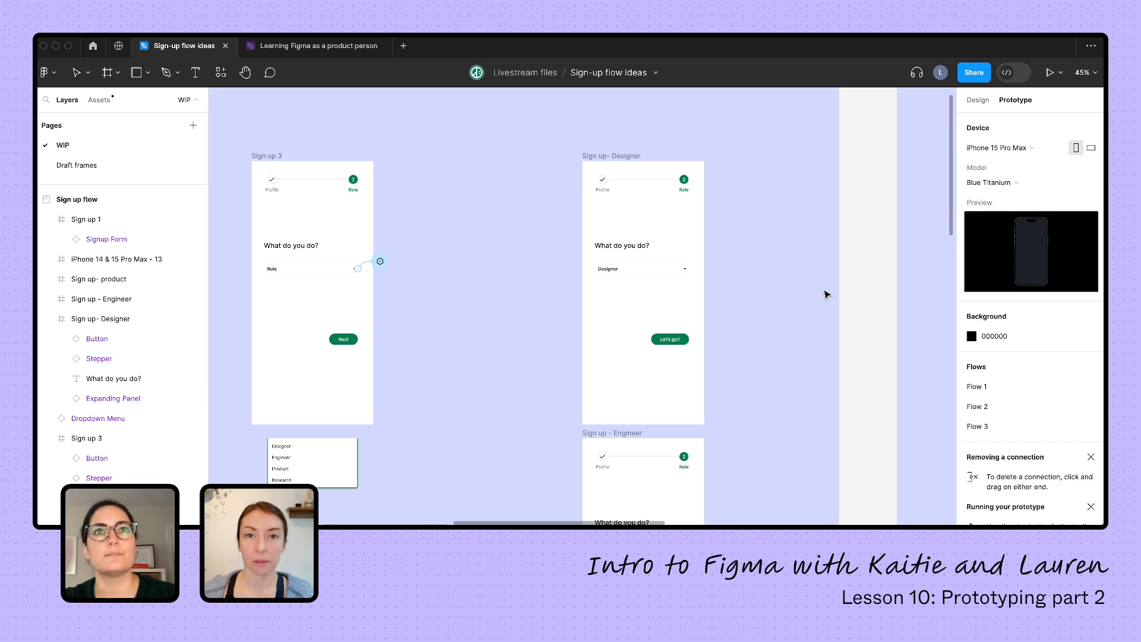
scroll(825, 293, "down", 5)
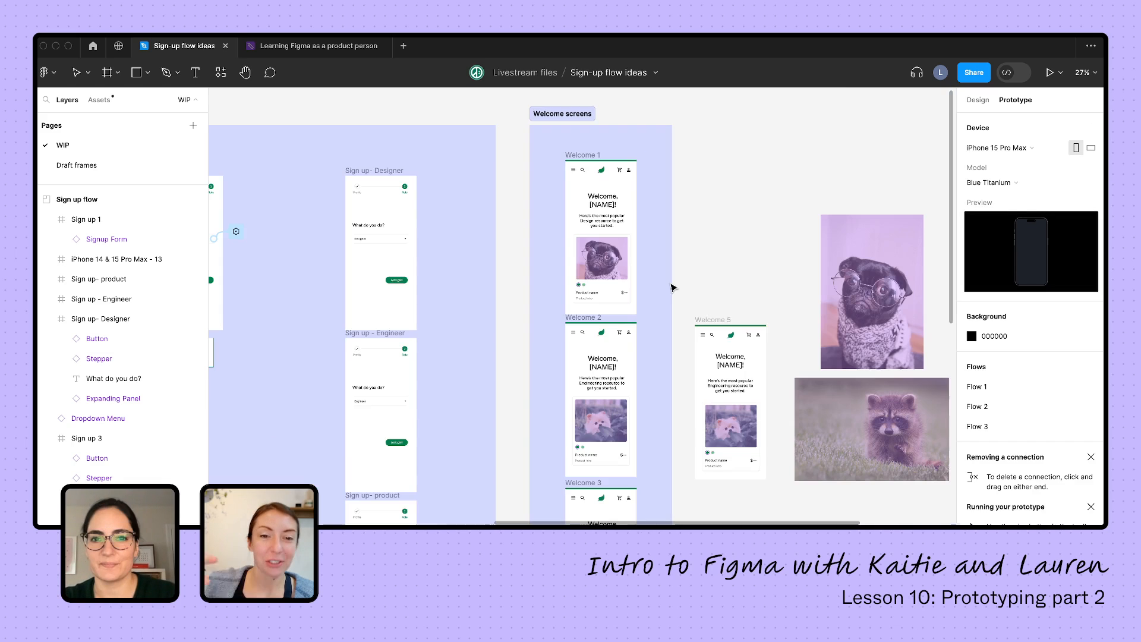
scroll(642, 232, "up", 5)
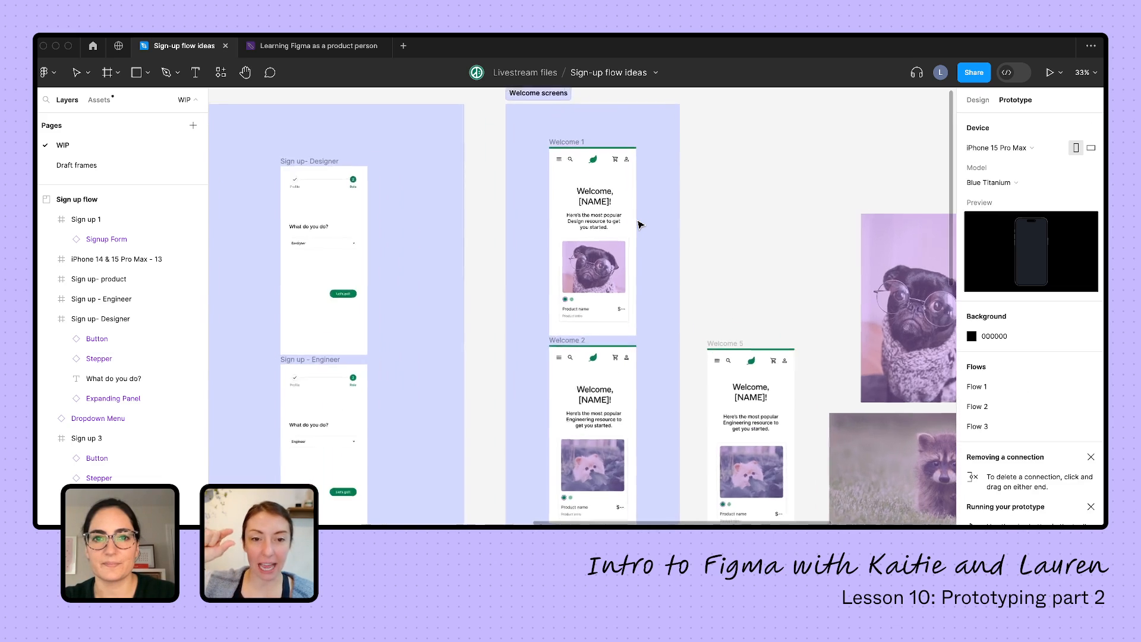
scroll(636, 221, "up", 3)
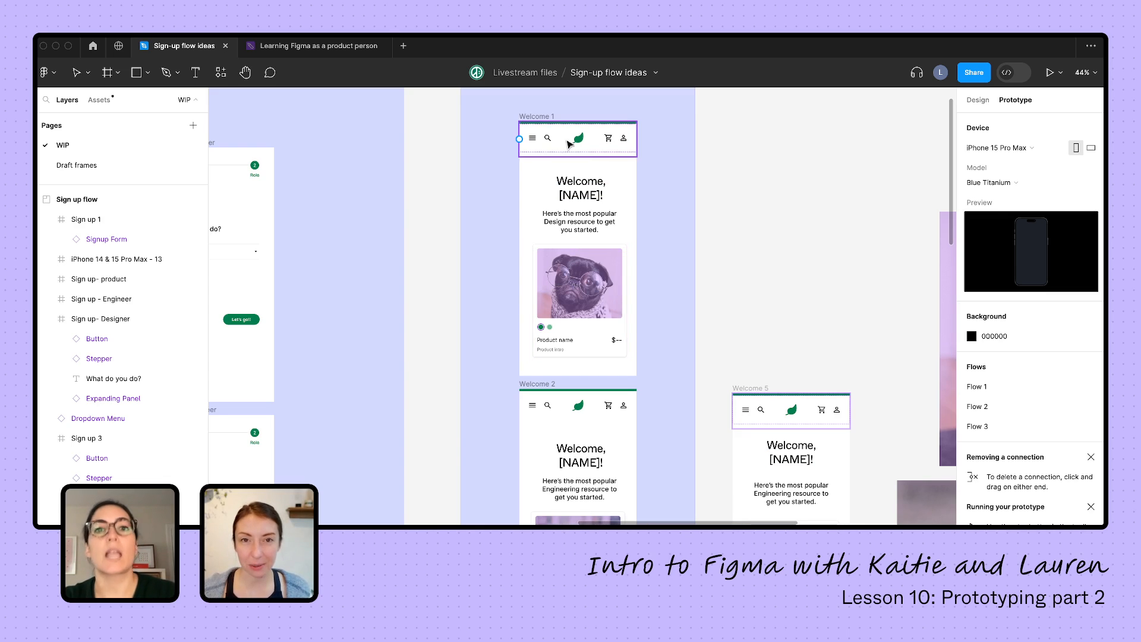
Set the Welcome 1 header's scroll position to Sticky, then select the Welcome 1 frame
left_click(578, 139)
left_click(1041, 178)
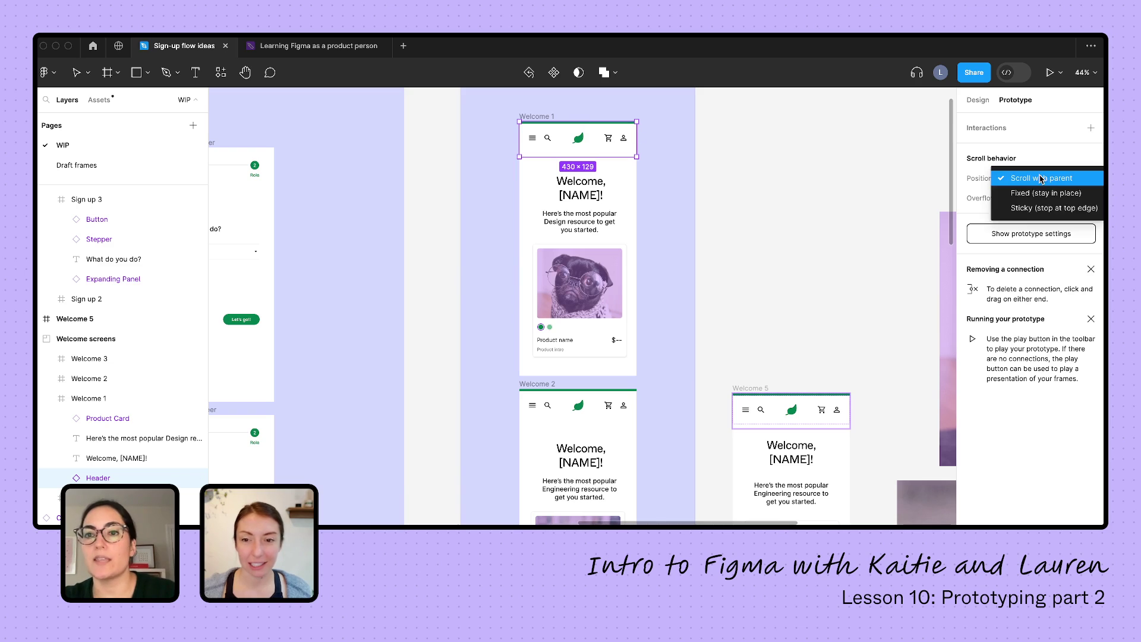
left_click(1041, 214)
left_click(537, 117)
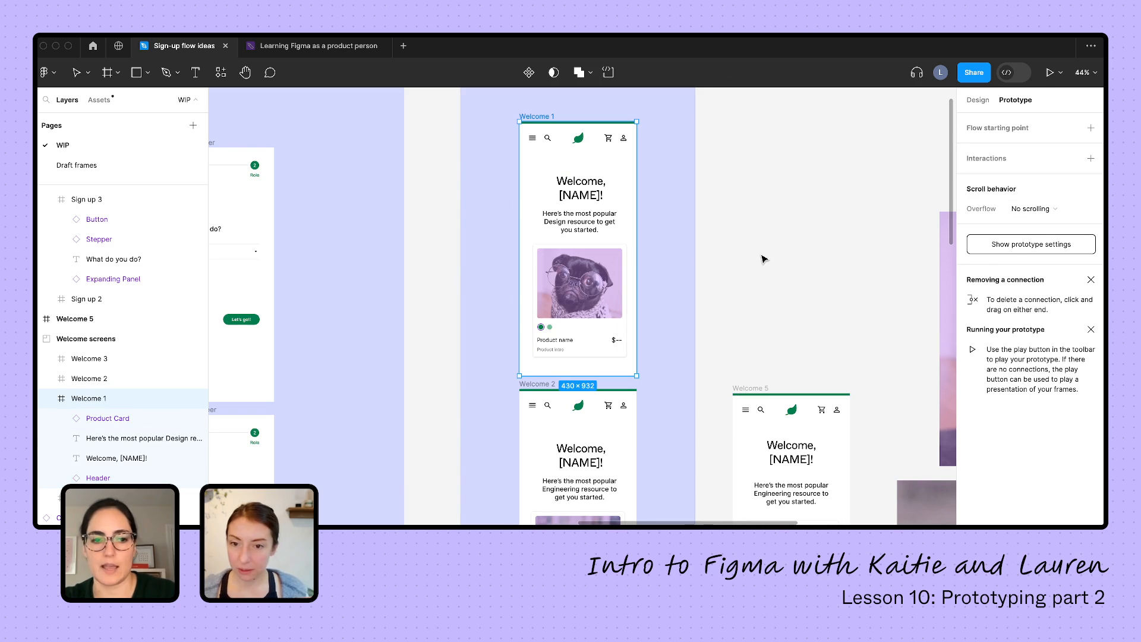
Drag Welcome 1 out of the Welcome screens section
key("v")
scroll(722, 267, "down", 3)
key("shift+e")
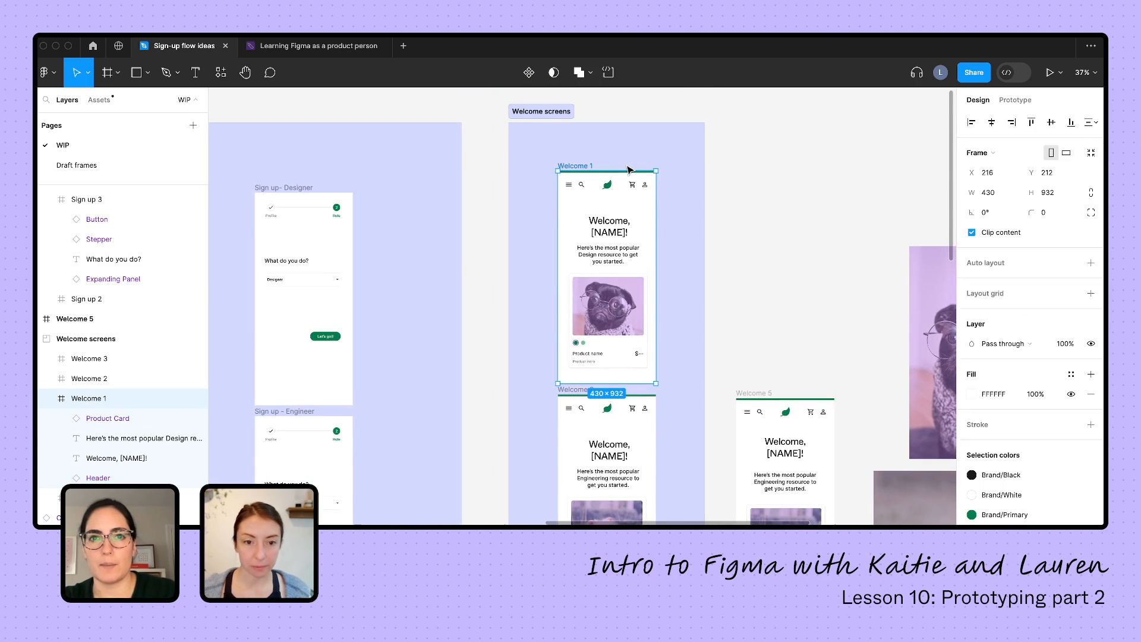
scroll(629, 168, "up", 3)
left_click_drag(628, 293, 788, 138)
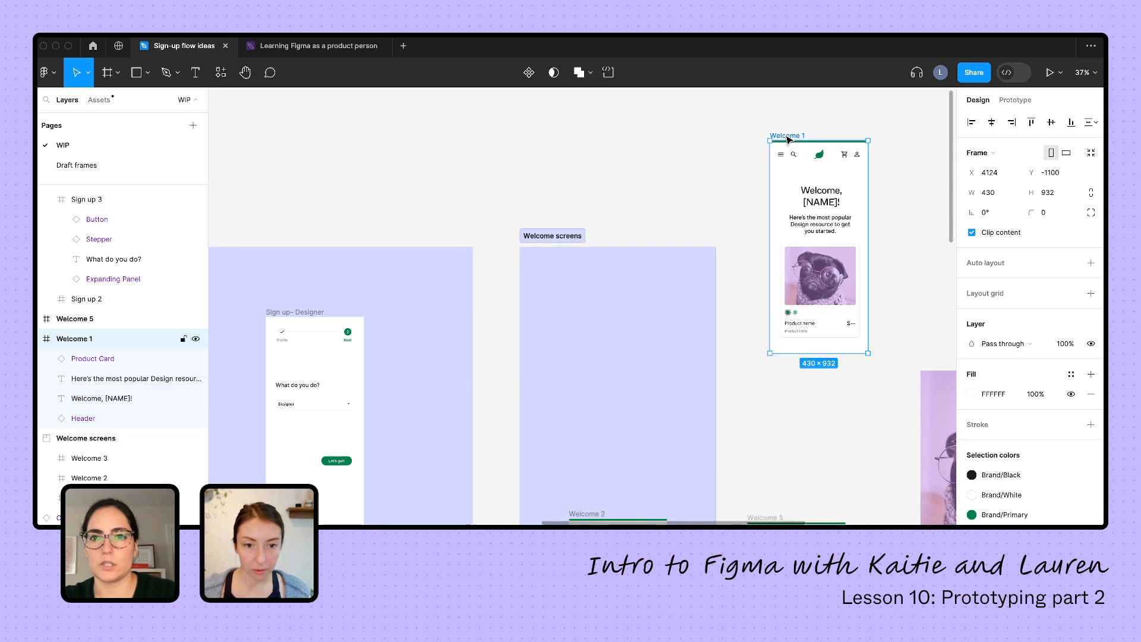
scroll(788, 178, "down", 2)
Duplicate the Product Card and place the copy lower inside Welcome 1
left_click(715, 250)
left_click_drag(715, 250, 713, 323)
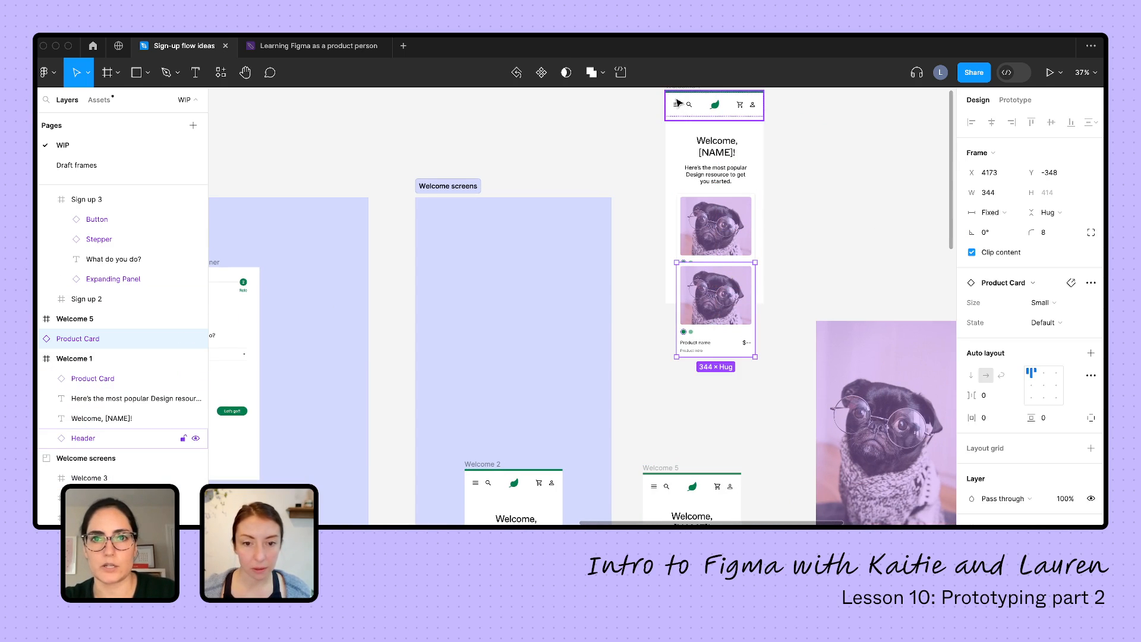
scroll(676, 98, "up", 2)
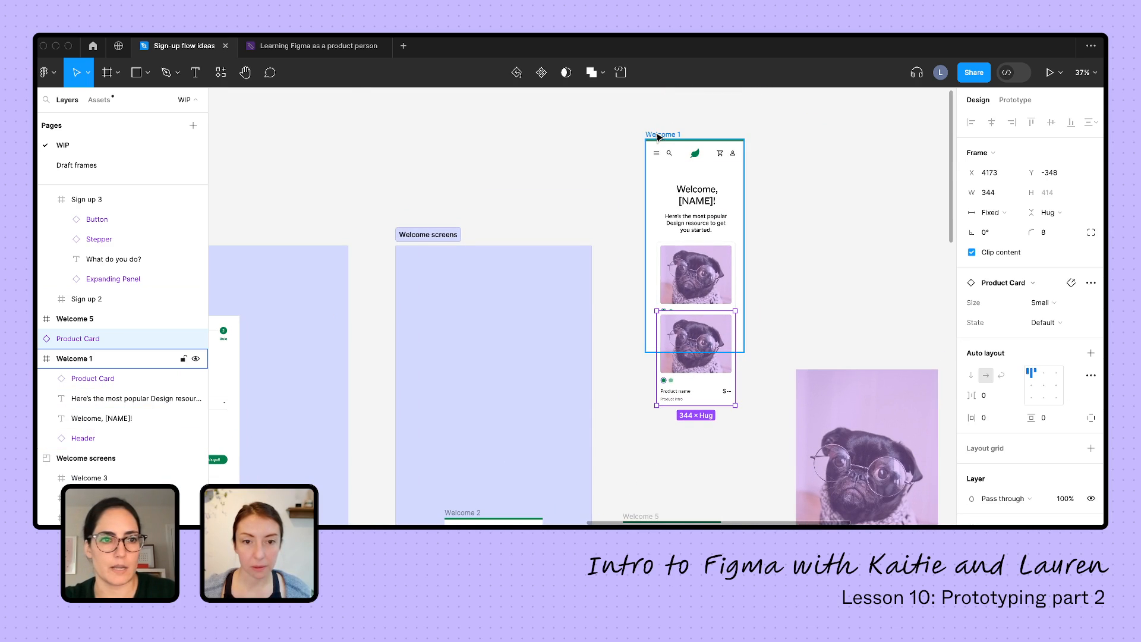
left_click_drag(89, 339, 95, 367)
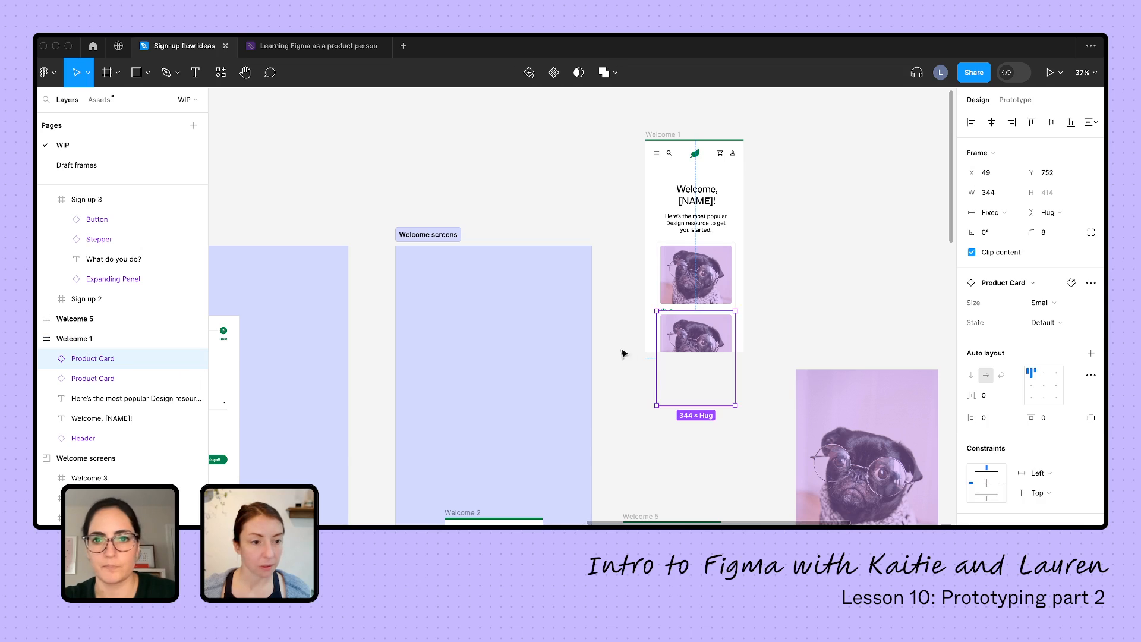
left_click_drag(707, 332, 697, 384)
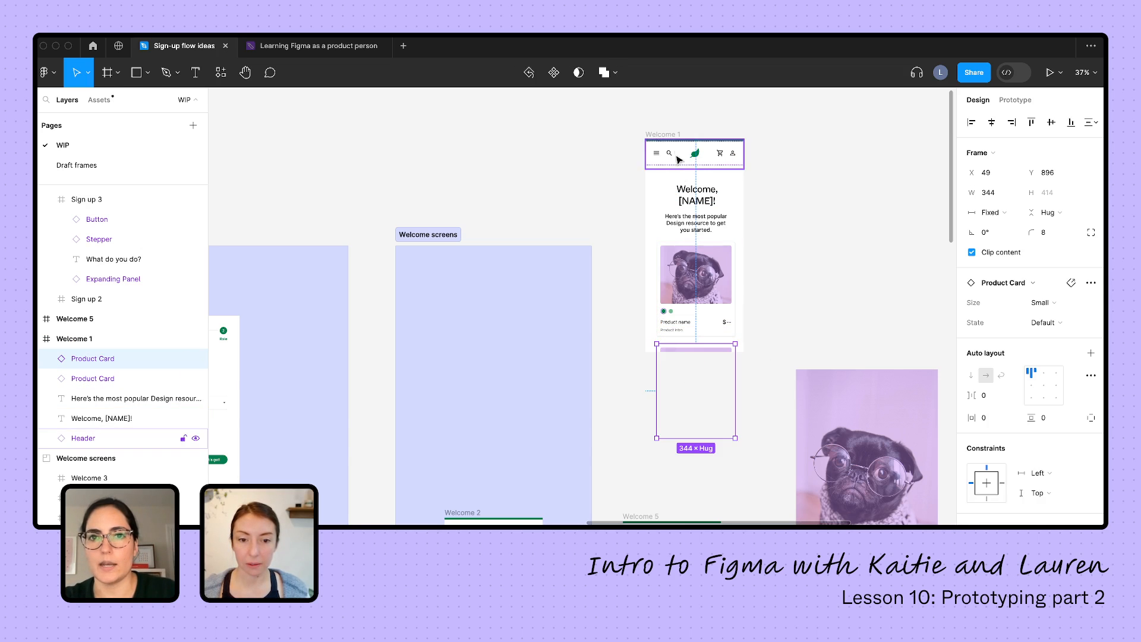
Preview Welcome 1 and set its overflow to Vertical scrolling
left_click(667, 134)
key("shift+space")
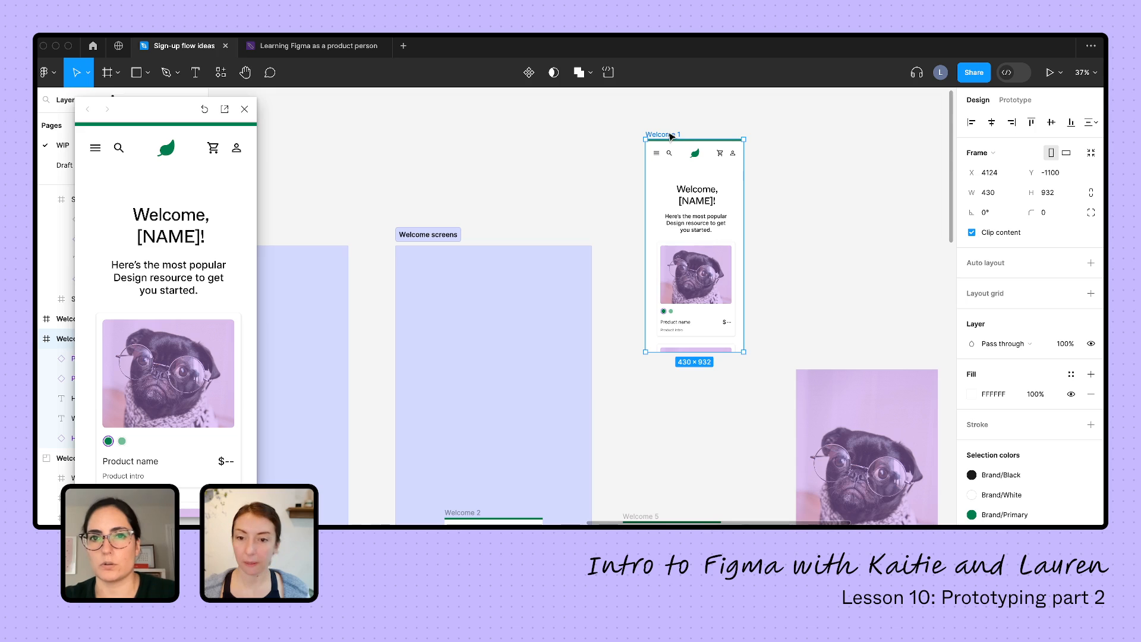
left_click(1015, 99)
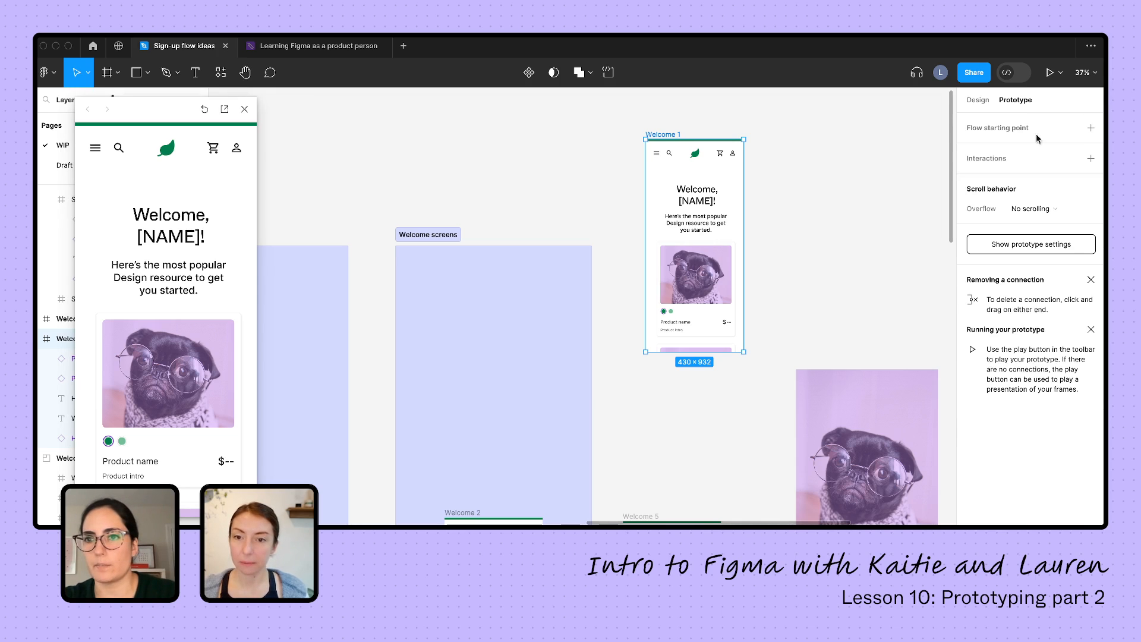
left_click(1032, 209)
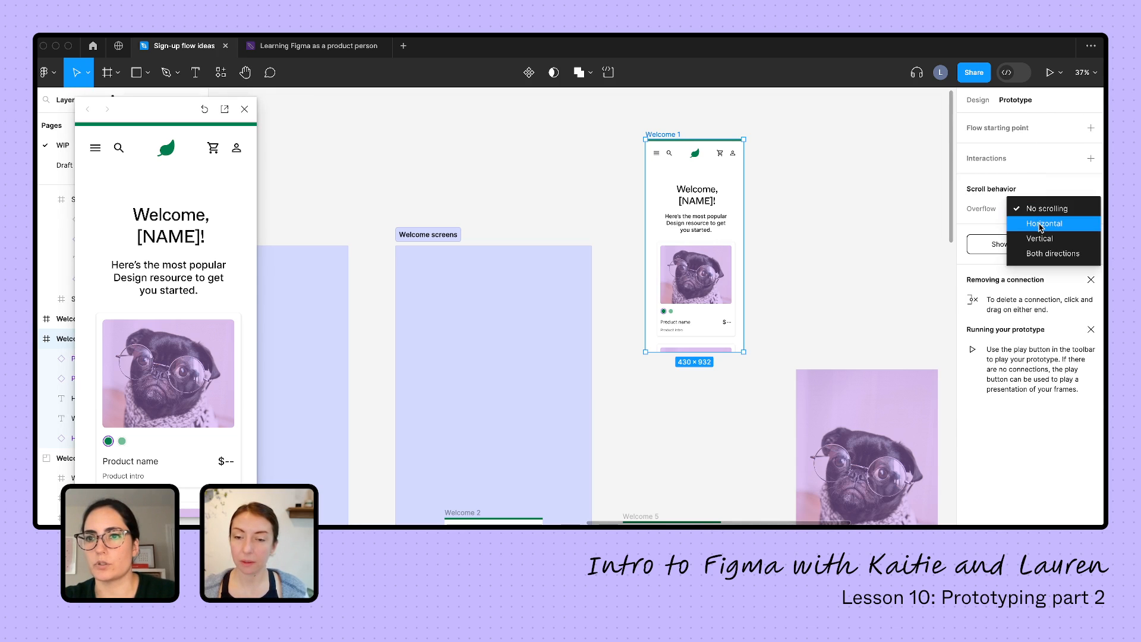
left_click(1037, 239)
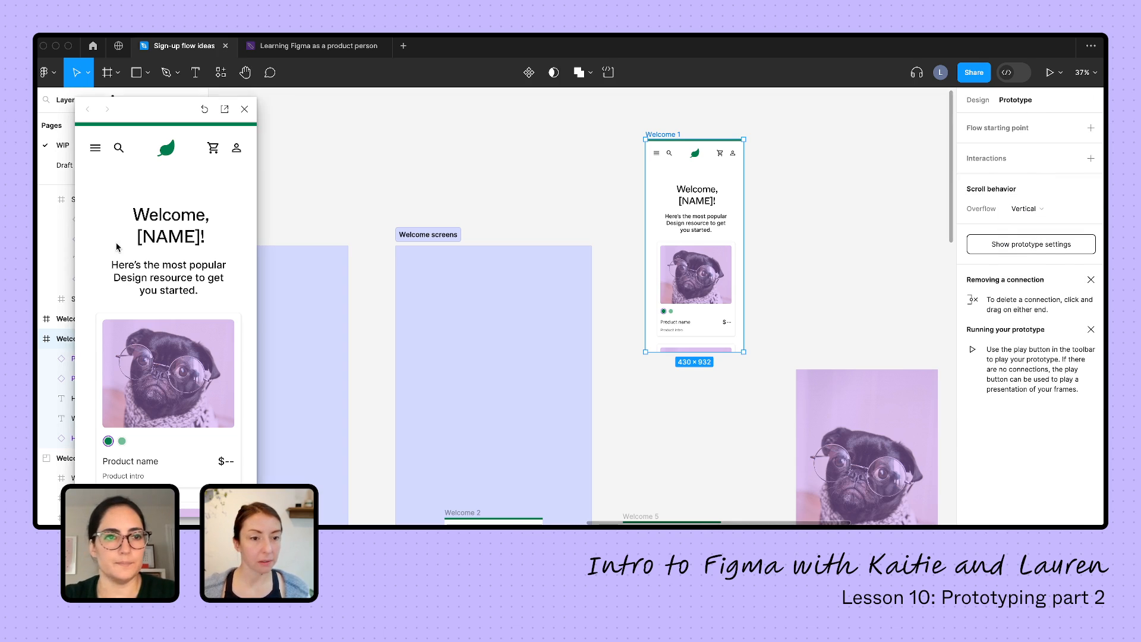
scroll(160, 257, "down", 3)
scroll(160, 256, "down", 3)
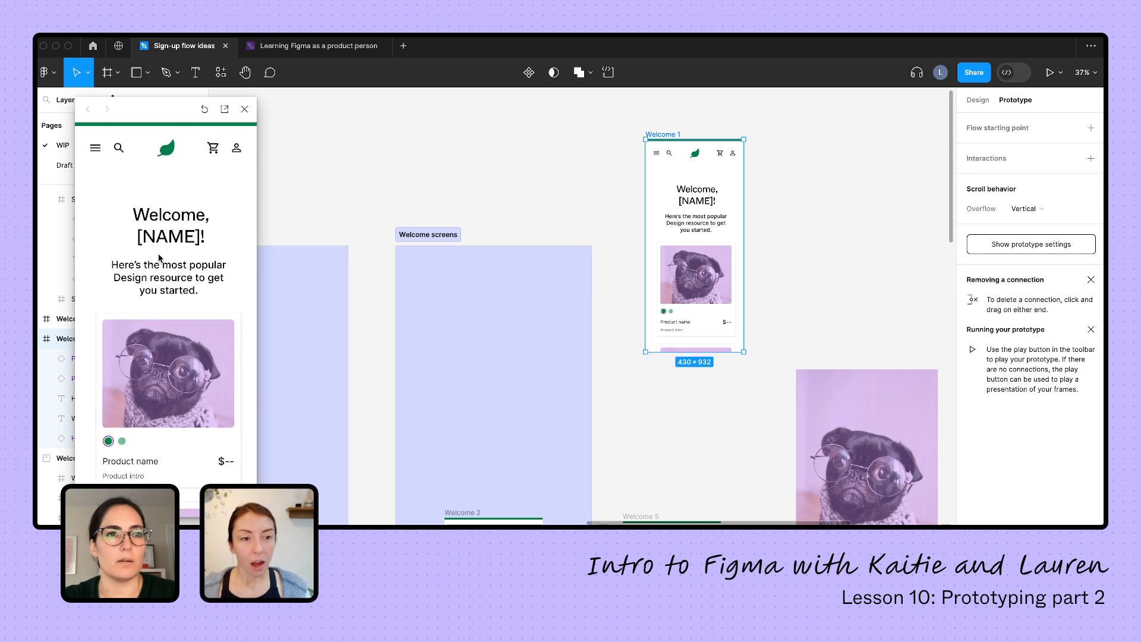
scroll(161, 257, "down", 3)
scroll(161, 257, "down", 3)
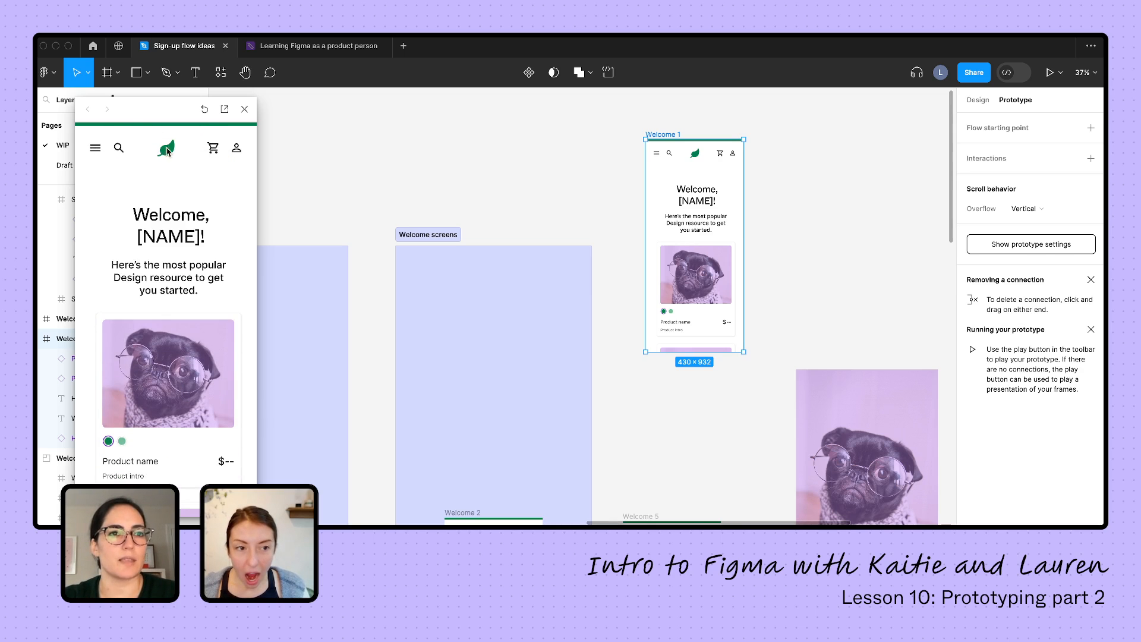
scroll(165, 224, "down", 3)
scroll(165, 178, "up", 3)
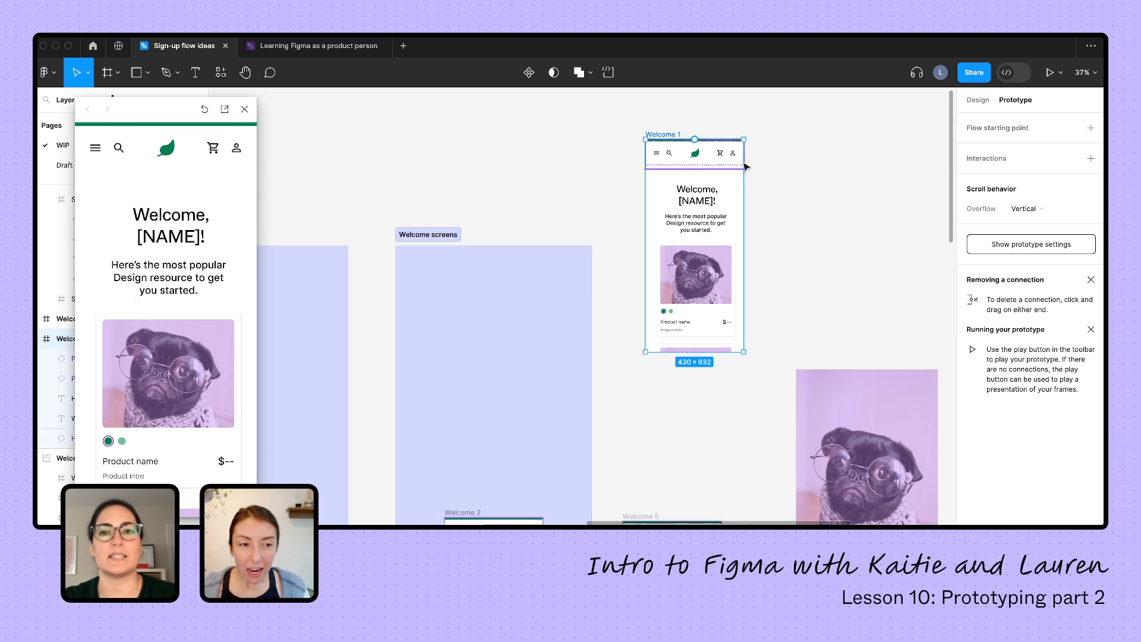
Add a solid white FFFFFF fill at 100% to the Welcome 1 header
left_click(716, 160)
left_click(978, 99)
scroll(1025, 268, "down", 3)
scroll(1025, 267, "down", 3)
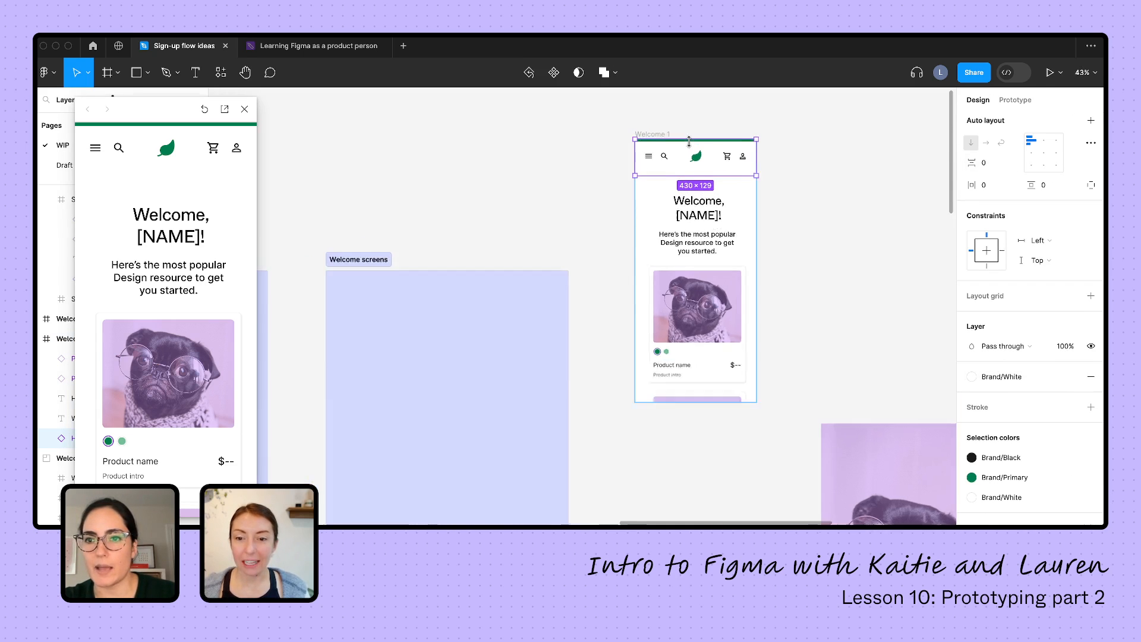
scroll(798, 150, "up", 3)
left_click(675, 172)
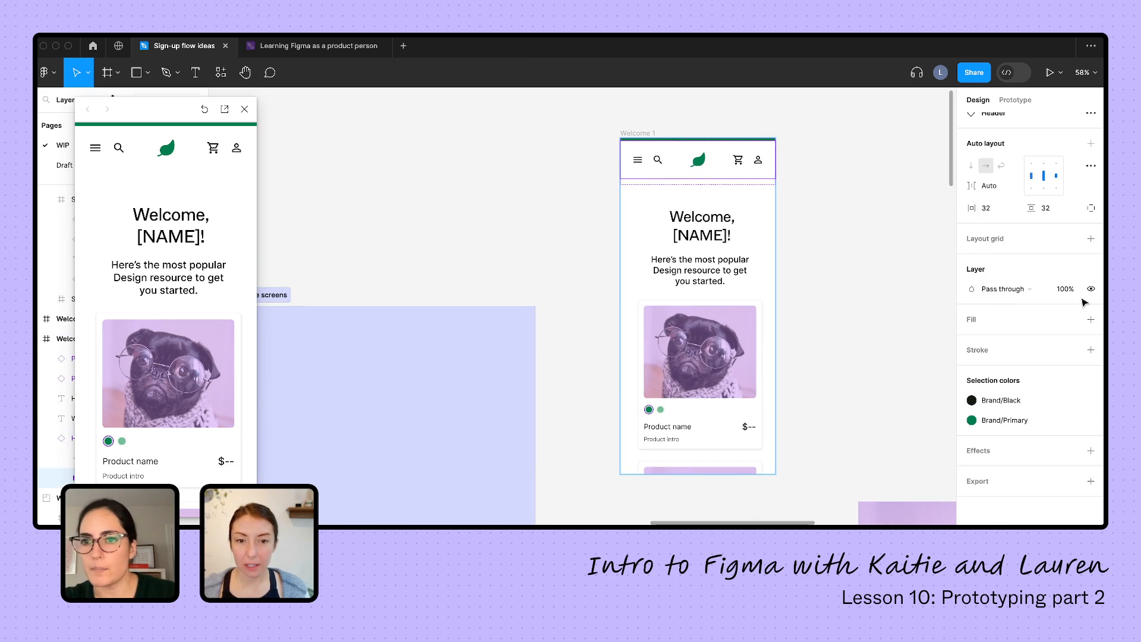
left_click(1090, 295)
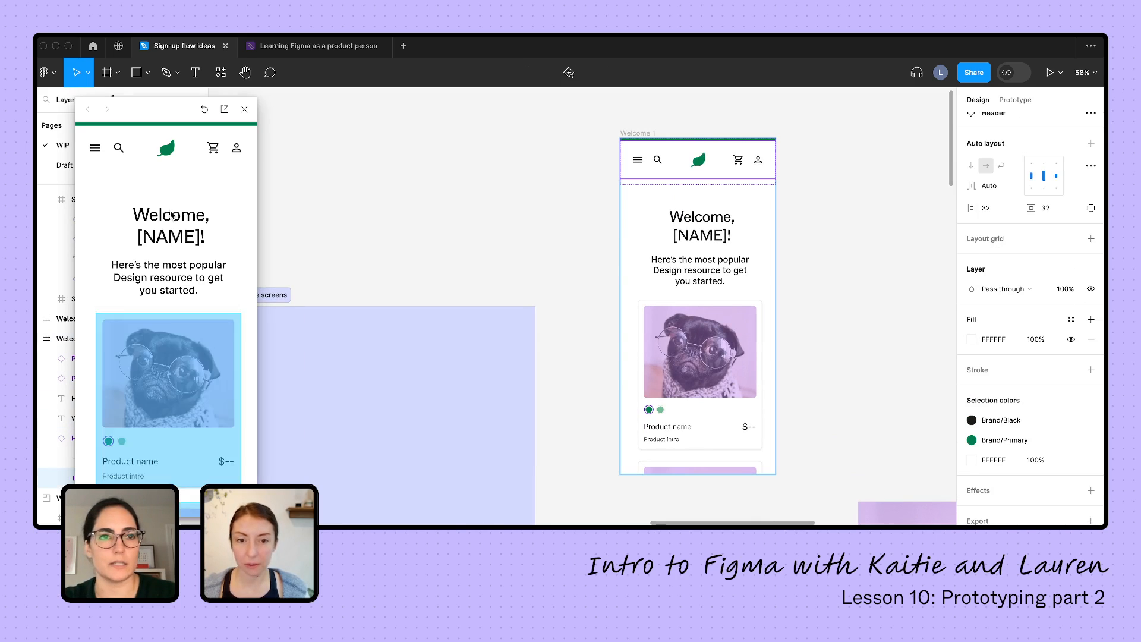
scroll(170, 268, "down", 5)
scroll(170, 268, "up", 4)
scroll(171, 214, "down", 1)
scroll(171, 214, "up", 2)
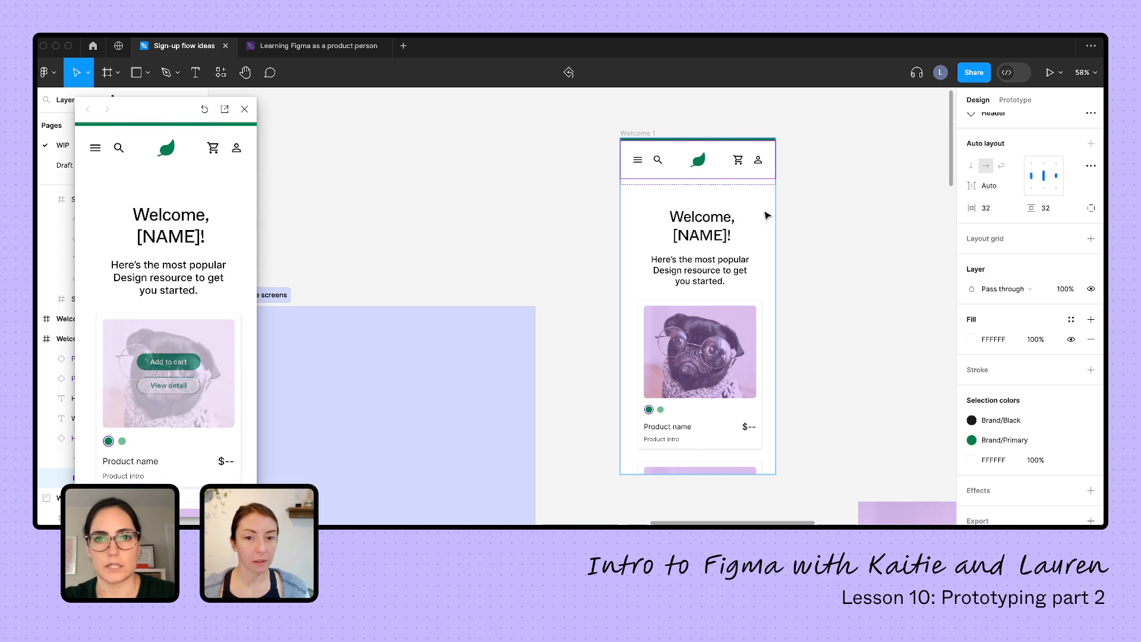
Reselect the header and Welcome 1 frame to check the result while scrolling
left_click(836, 177)
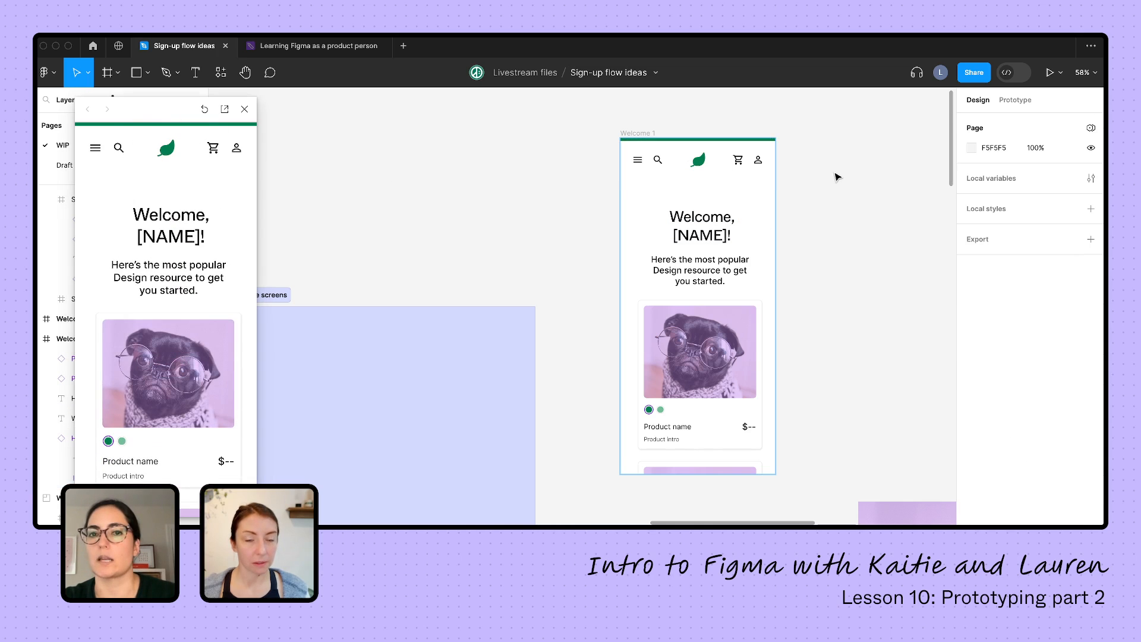
scroll(837, 176, "down", 3)
left_click(748, 165)
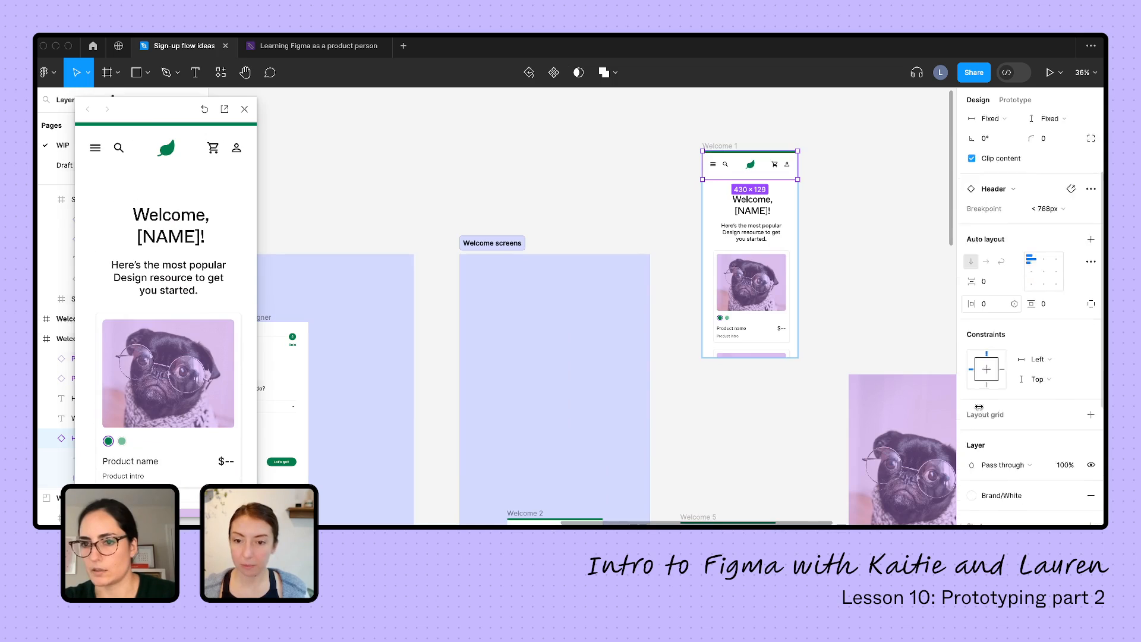
left_click(720, 146)
scroll(186, 217, "down", 3)
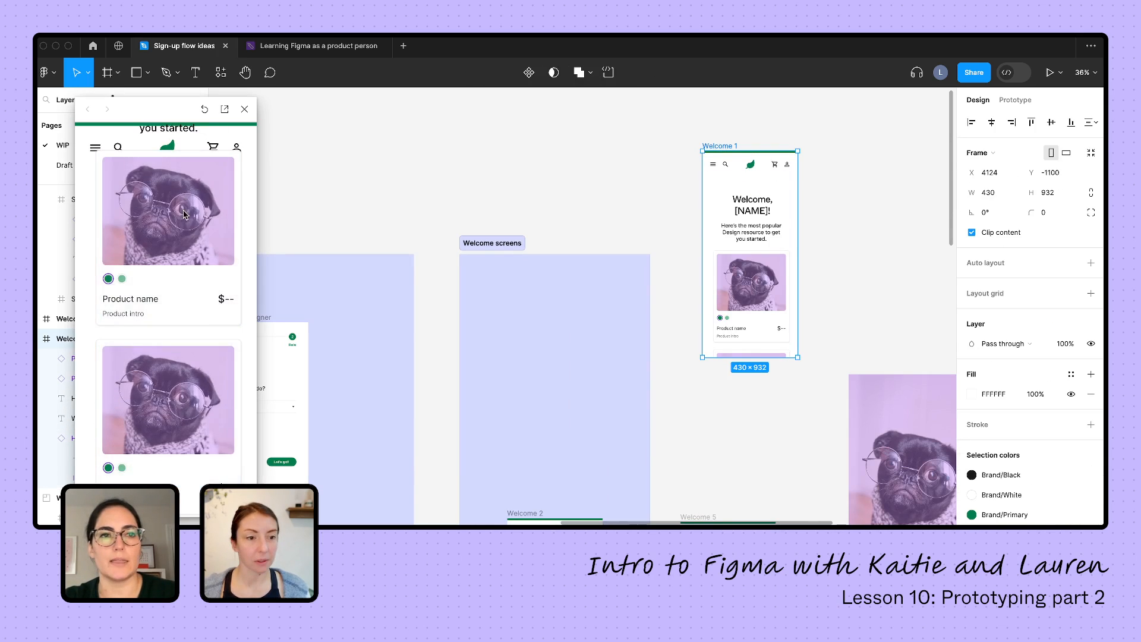
scroll(186, 217, "up", 3)
left_click(735, 171)
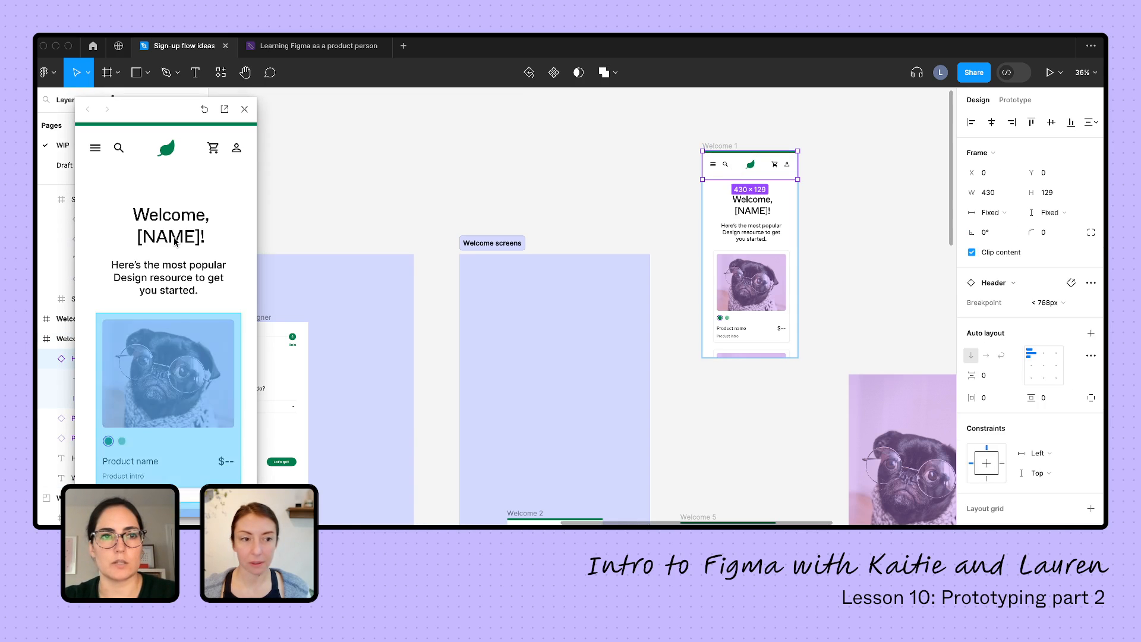
scroll(175, 239, "down", 4)
scroll(175, 240, "up", 3)
scroll(175, 239, "up", 2)
Send the Header layer behind the product cards to see them scroll over it
left_click_drag(124, 115, 270, 114)
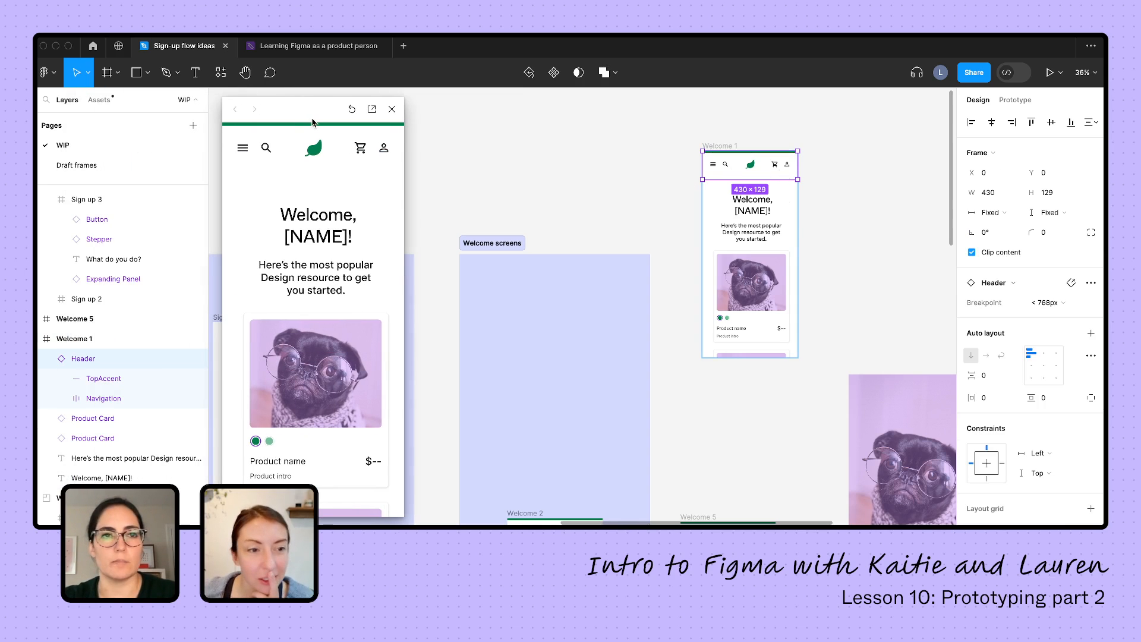
left_click(860, 209)
key("Return")
key("[")
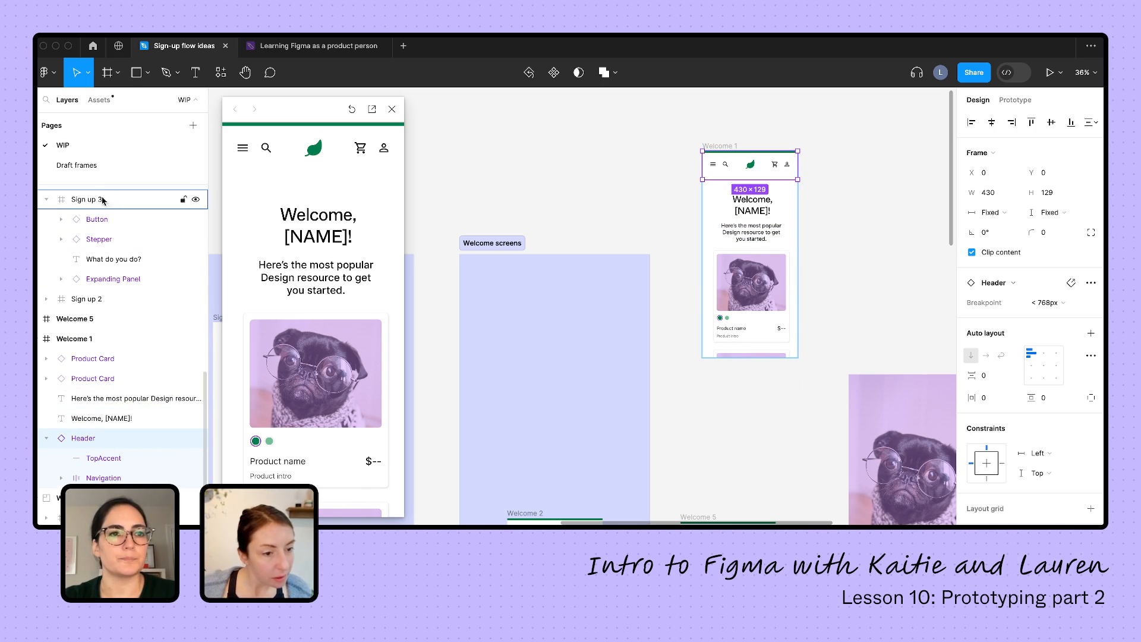
left_click_drag(109, 186, 110, 134)
scroll(80, 357, "down", 2)
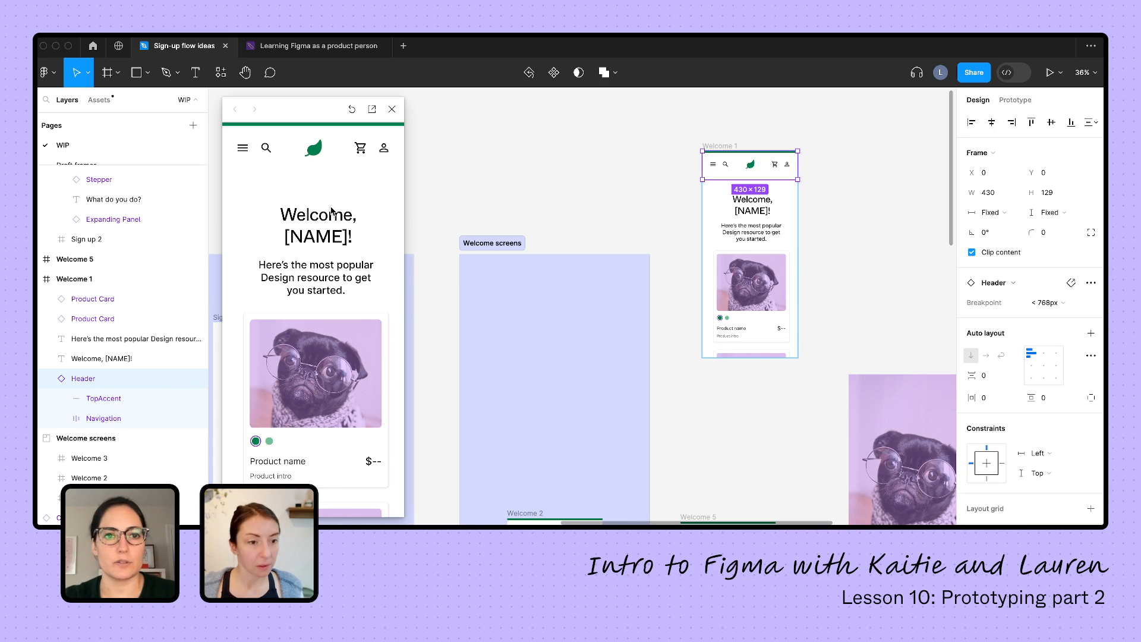
scroll(332, 211, "down", 5)
scroll(332, 210, "up", 2)
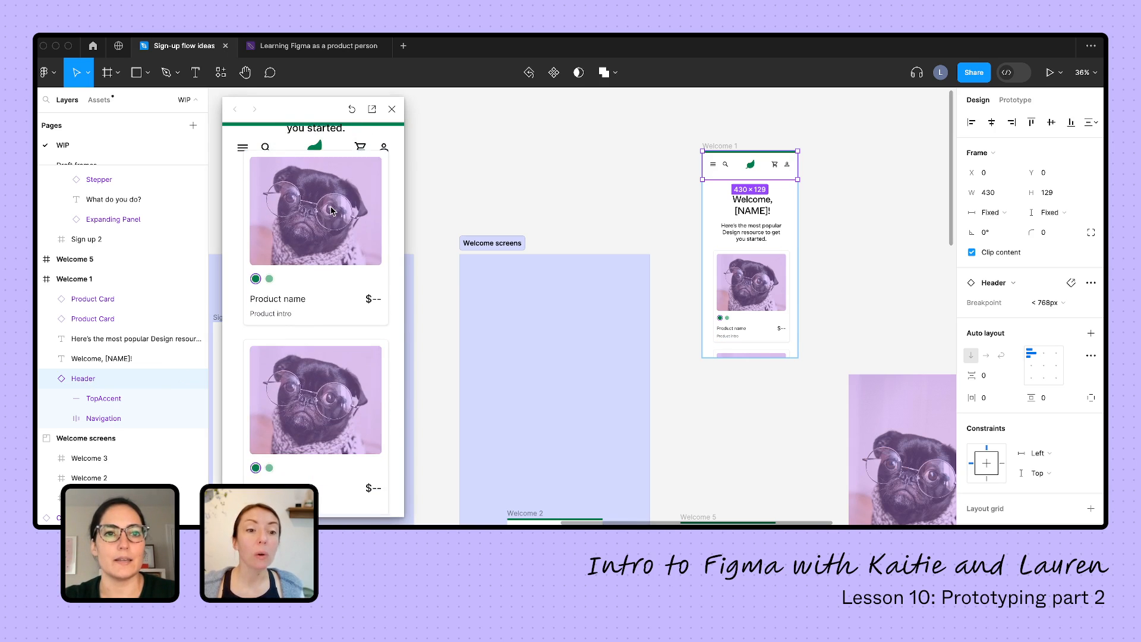
scroll(332, 211, "up", 5)
scroll(331, 211, "down", 4)
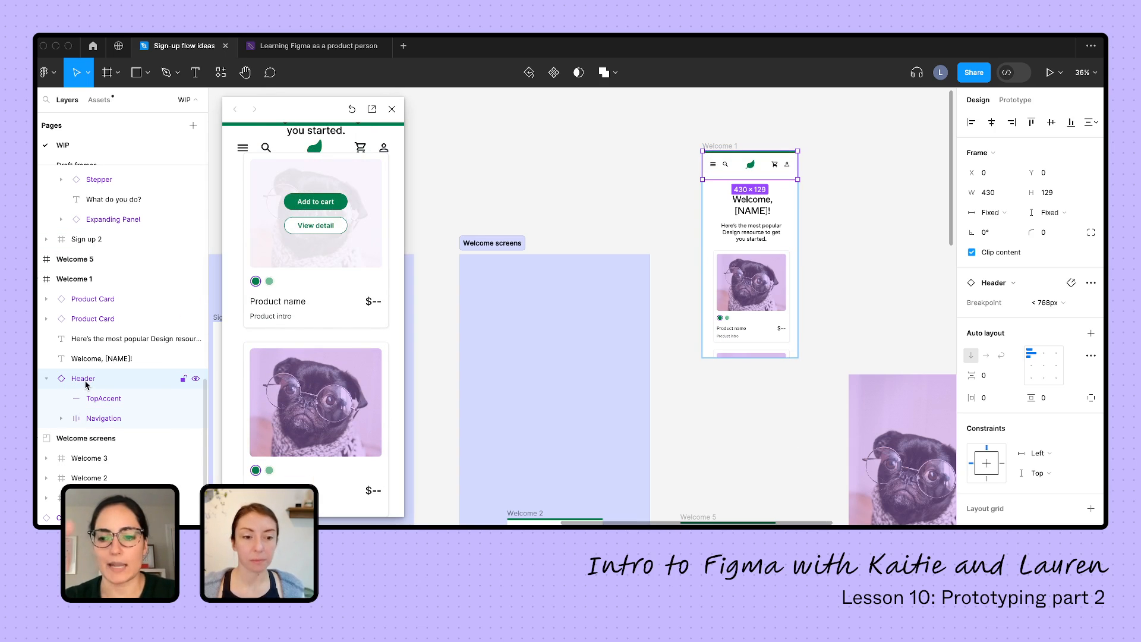
Bring the Header back to the front so cards scroll beneath it
key("ctrl+shift+bracketright")
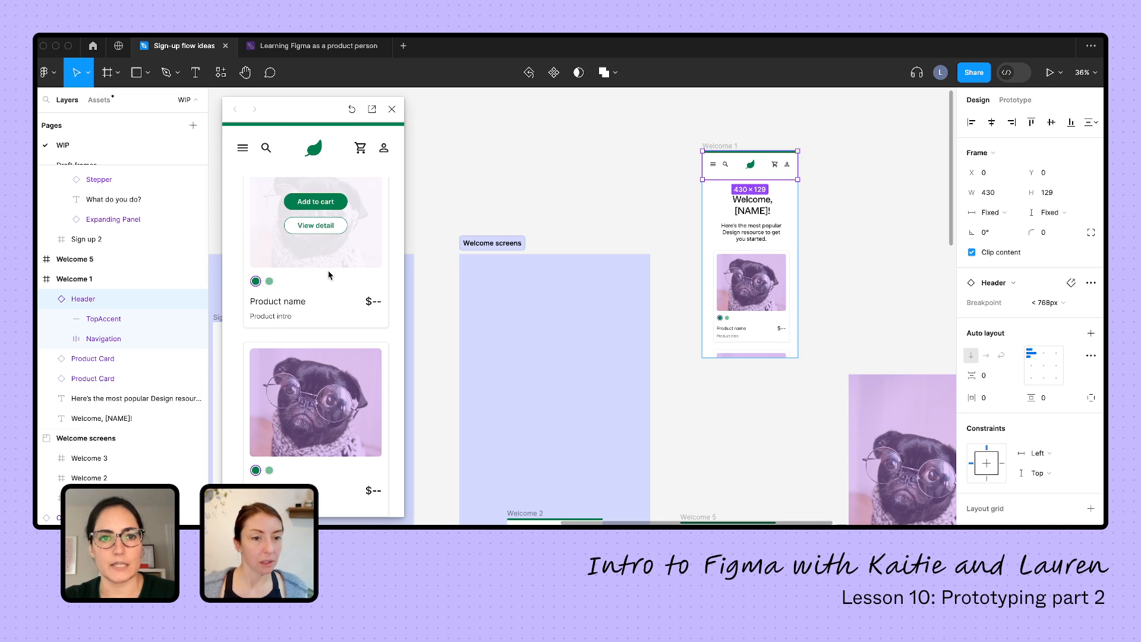
scroll(330, 276, "up", 5)
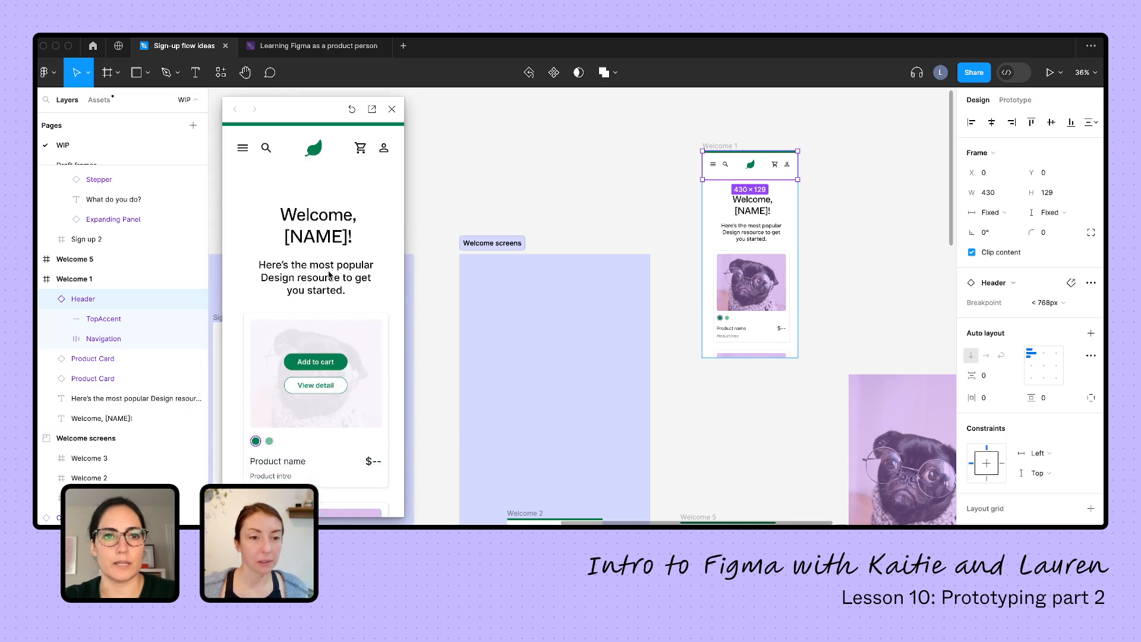
scroll(329, 276, "down", 2)
scroll(329, 275, "down", 4)
scroll(329, 275, "up", 4)
scroll(329, 275, "down", 4)
scroll(330, 276, "up", 4)
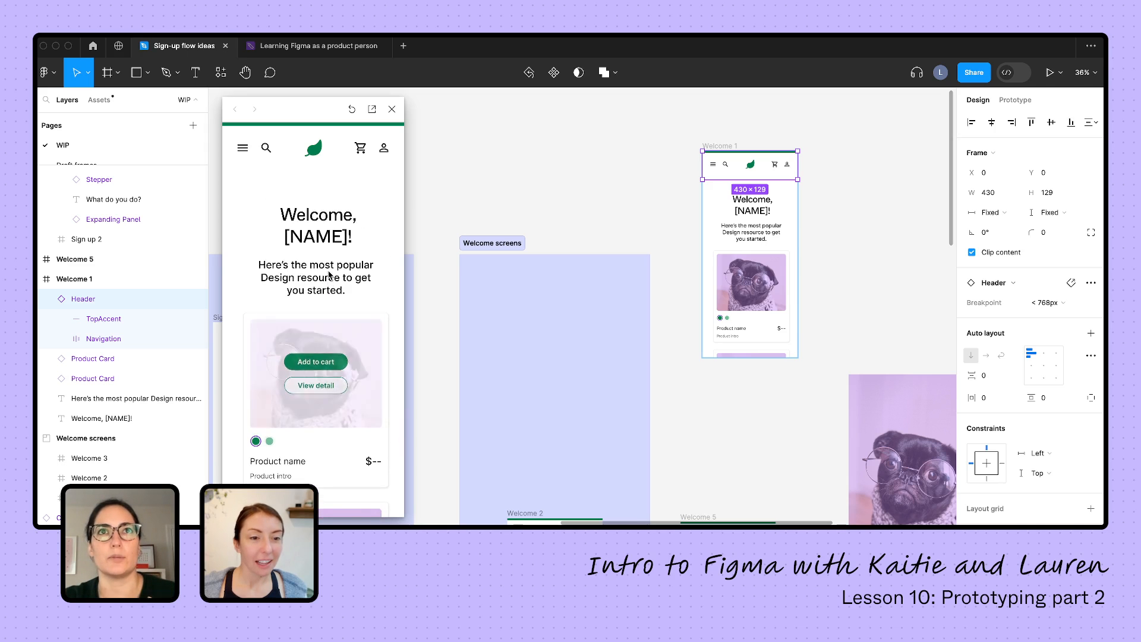
scroll(329, 276, "down", 4)
scroll(329, 276, "up", 4)
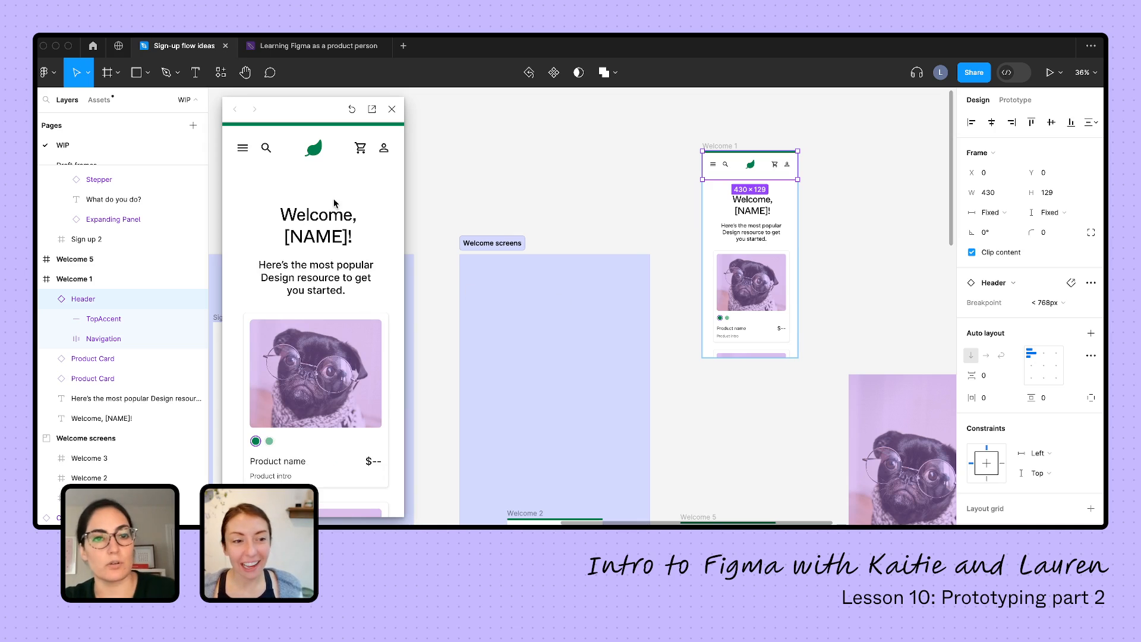
scroll(346, 259, "down", 4)
scroll(346, 260, "down", 1)
mouse_move(315, 218)
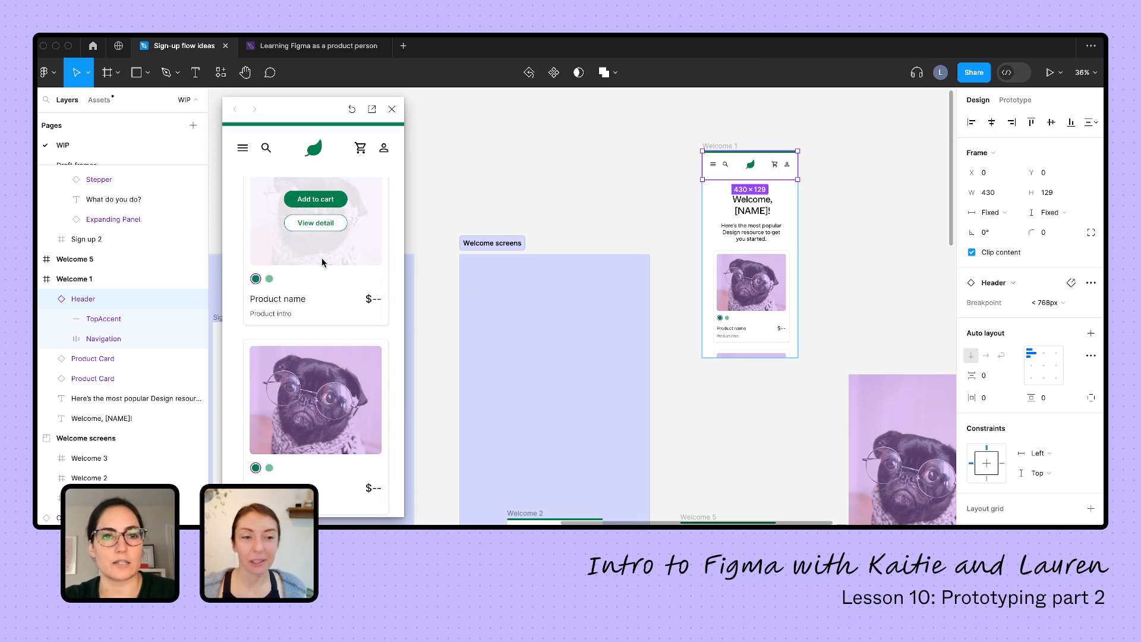
scroll(347, 258, "up", 4)
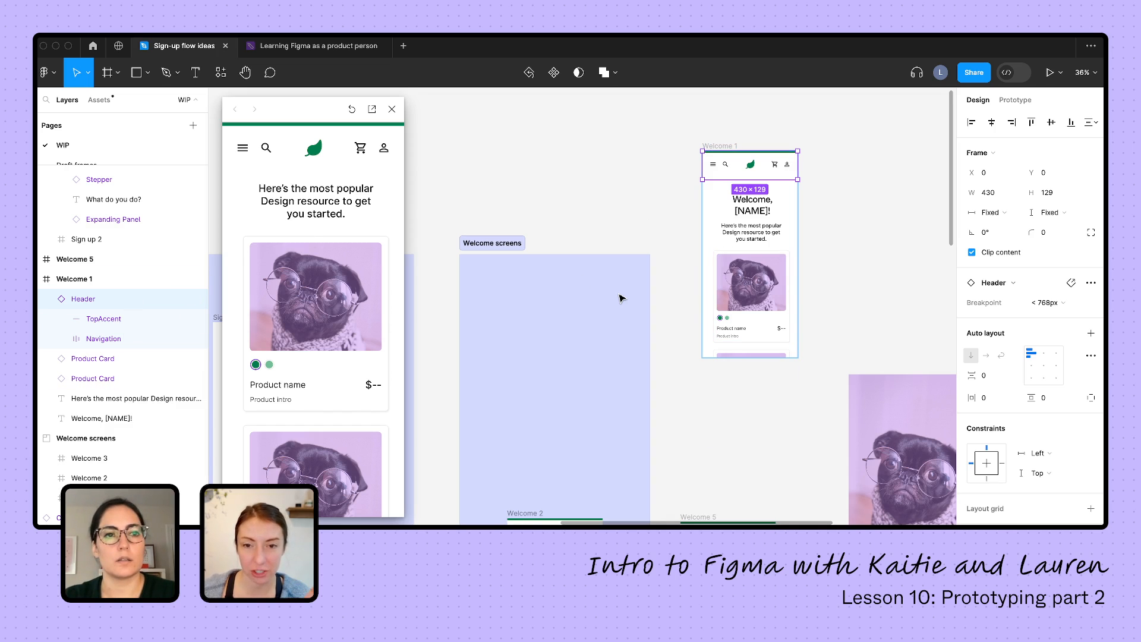
Check Welcome 1 has Overflow: Vertical and the Header has Position: Sticky in Prototype settings
left_click(755, 148)
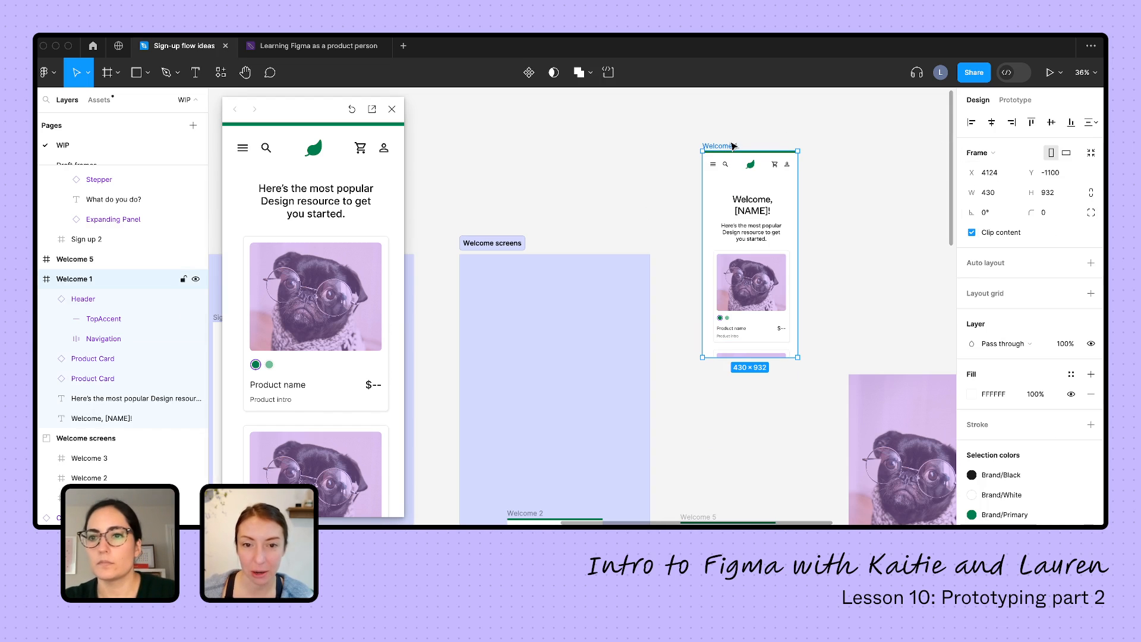
left_click(1015, 100)
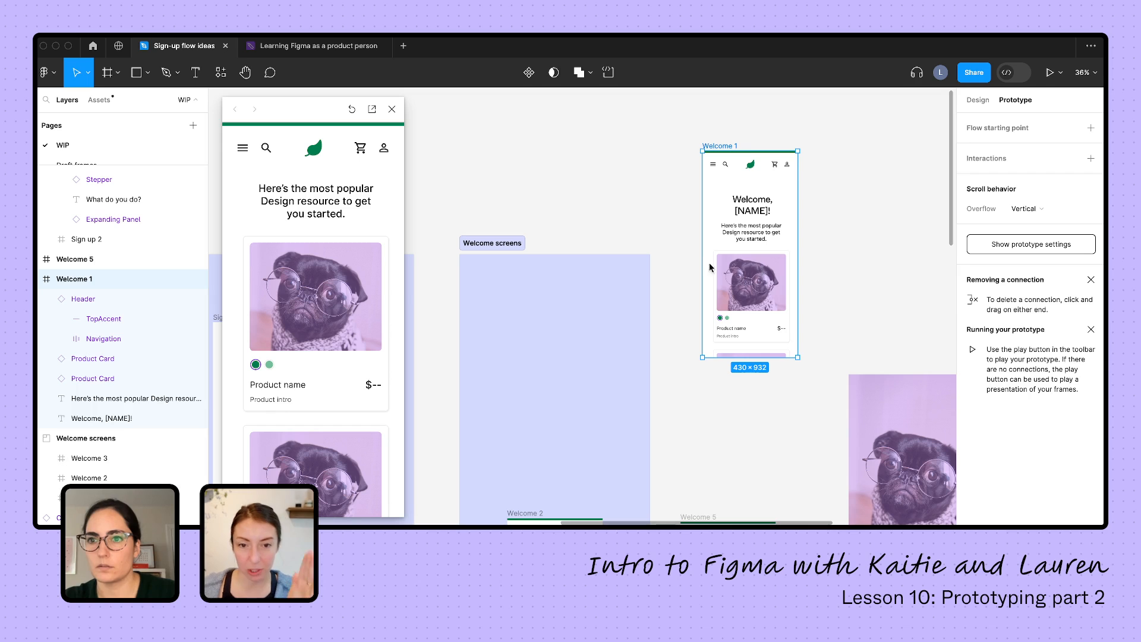
left_click(735, 167)
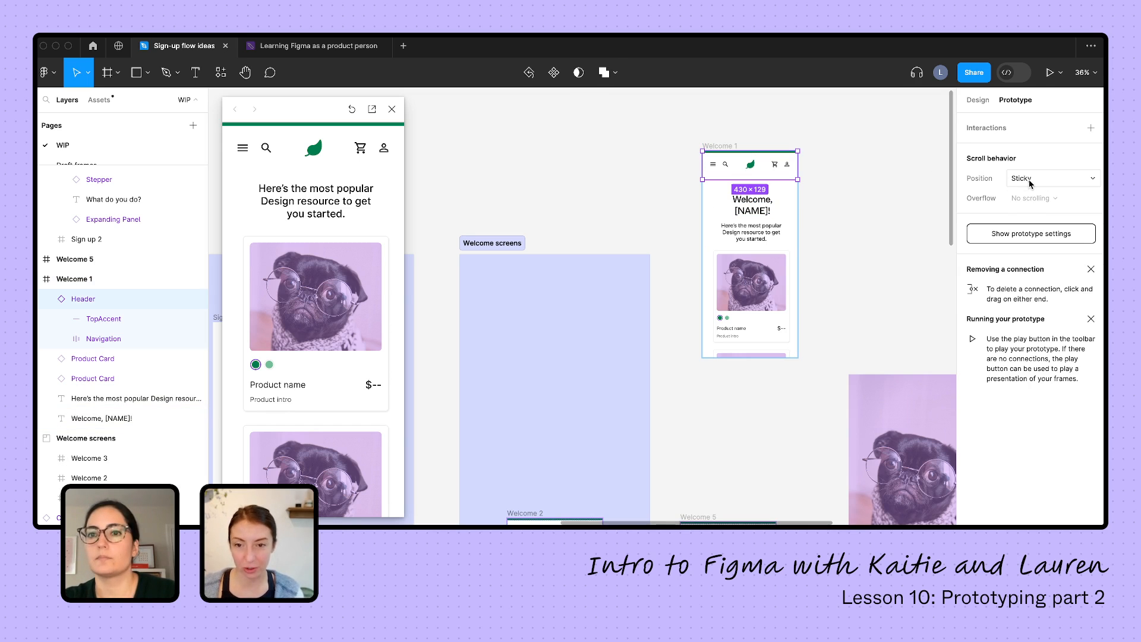
left_click(720, 146)
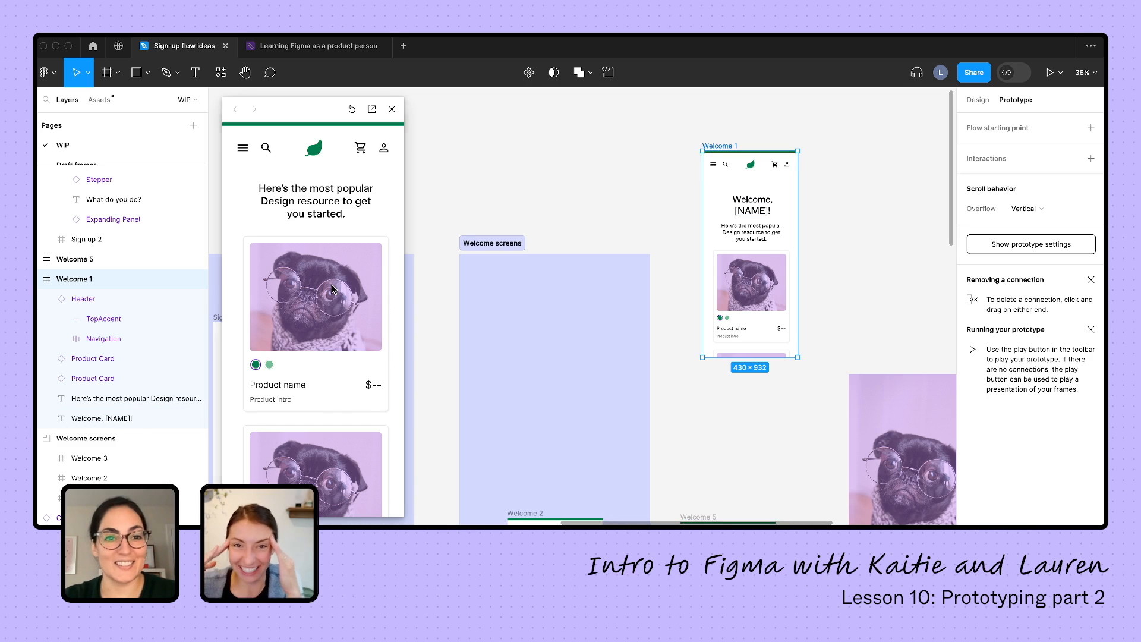
scroll(332, 267, "up", 5)
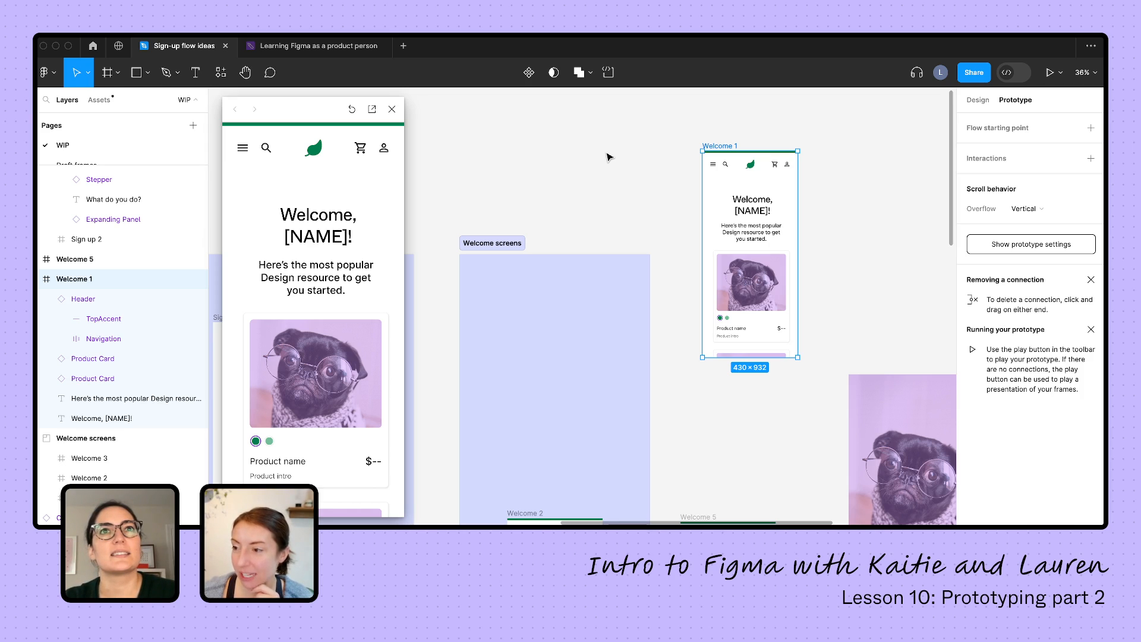
Switch to the Learning Figma as a product person FigJam board
left_click(318, 46)
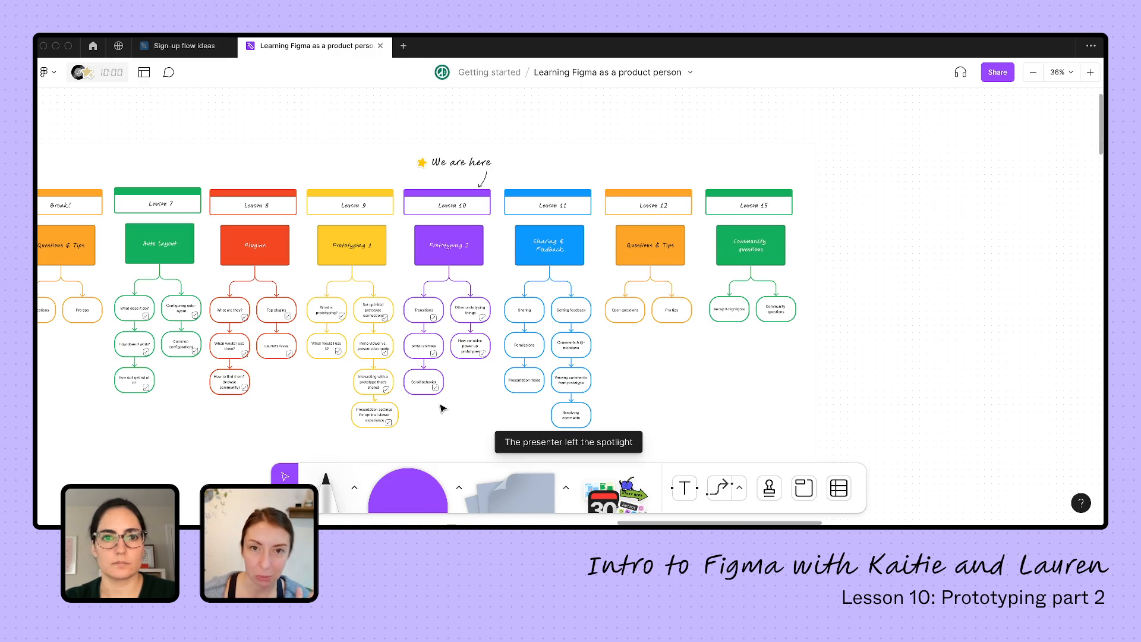
scroll(441, 408, "up", 5)
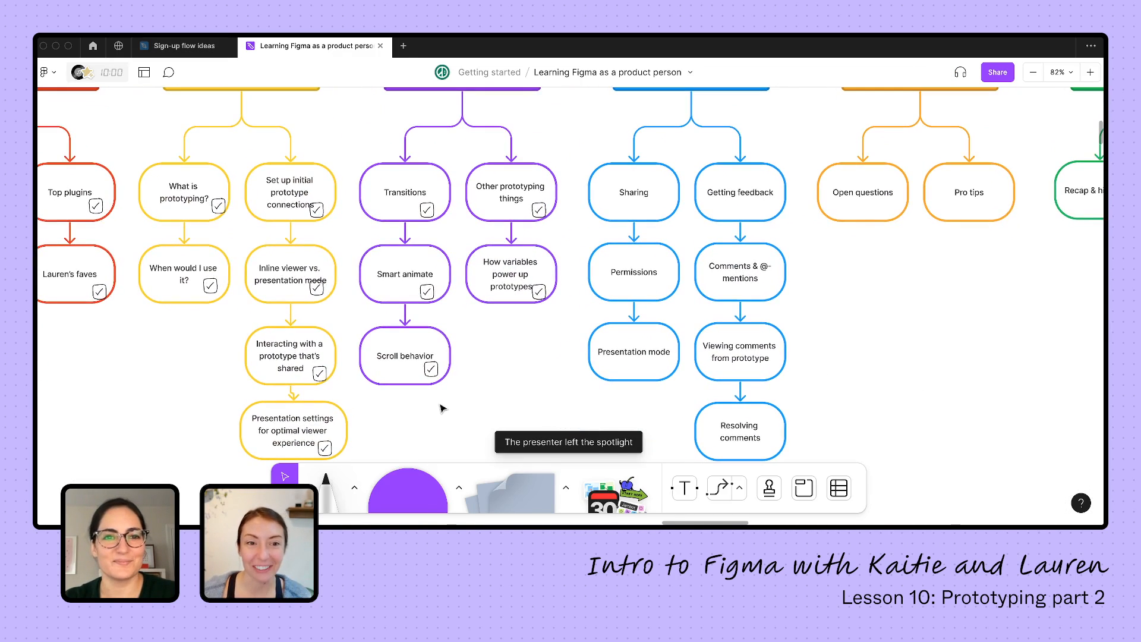